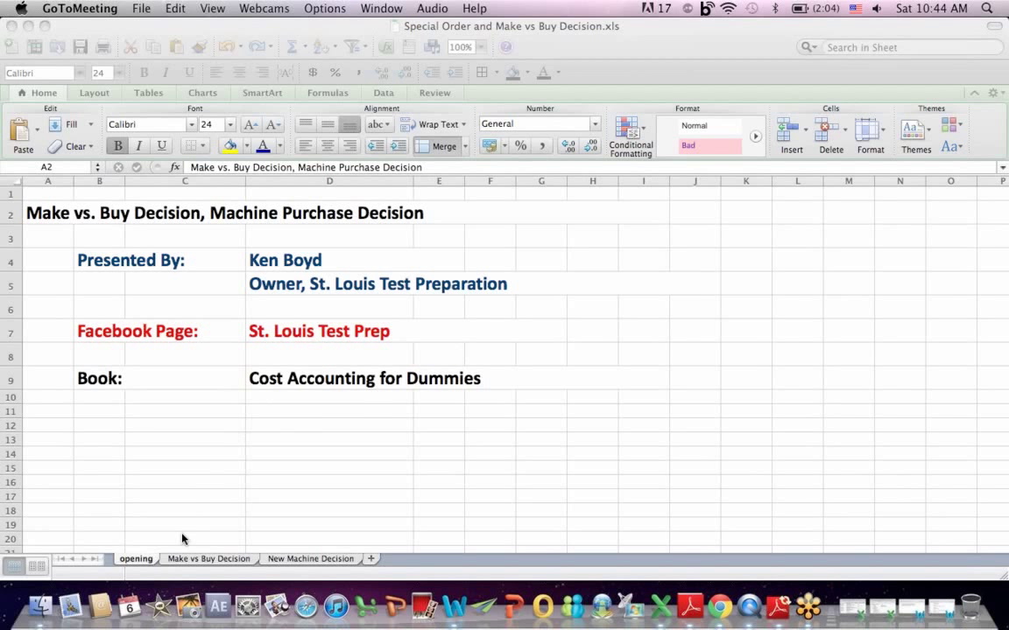
Step: Activate the Excel workbook and switch to the 'Make vs Buy Decision' sheet
{"action": "left_click", "coordinate": [186, 561]}
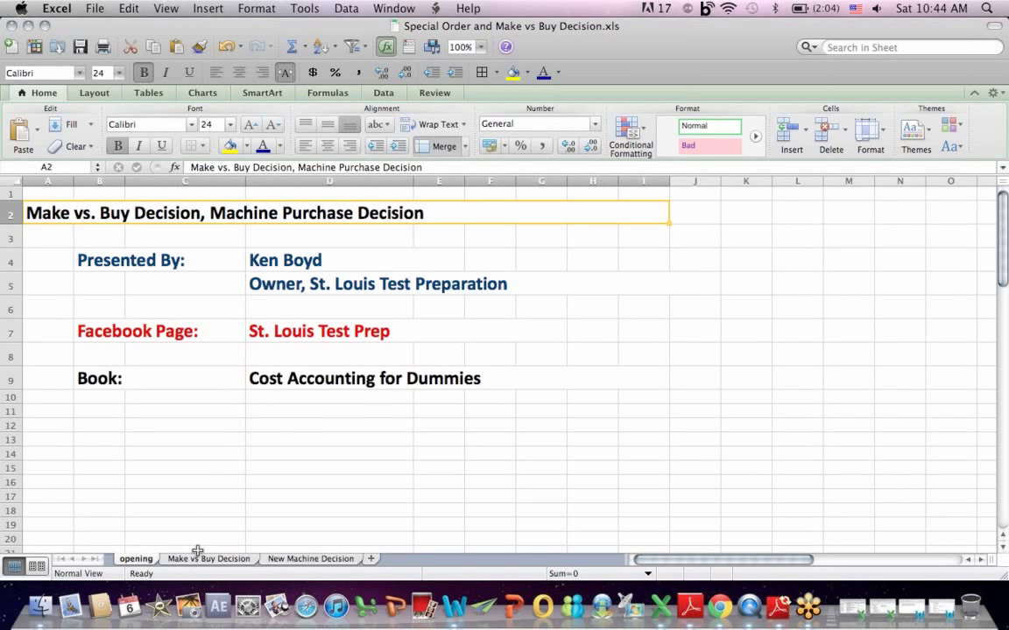
{"action": "left_click", "coordinate": [208, 558]}
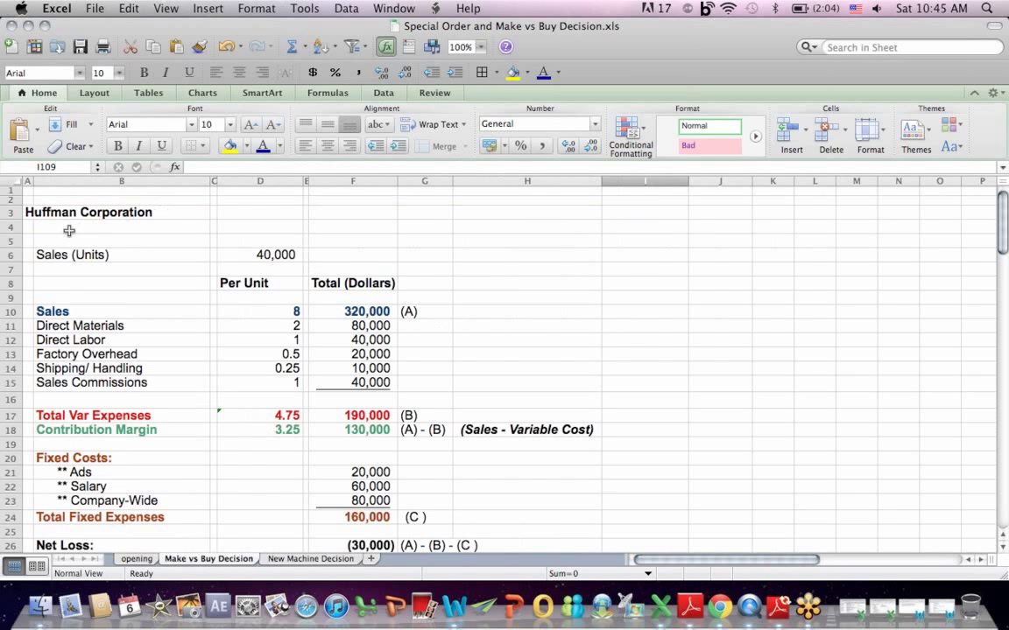
{"action": "left_click_drag", "start_coordinate": [32, 215], "coordinate": [245, 213]}
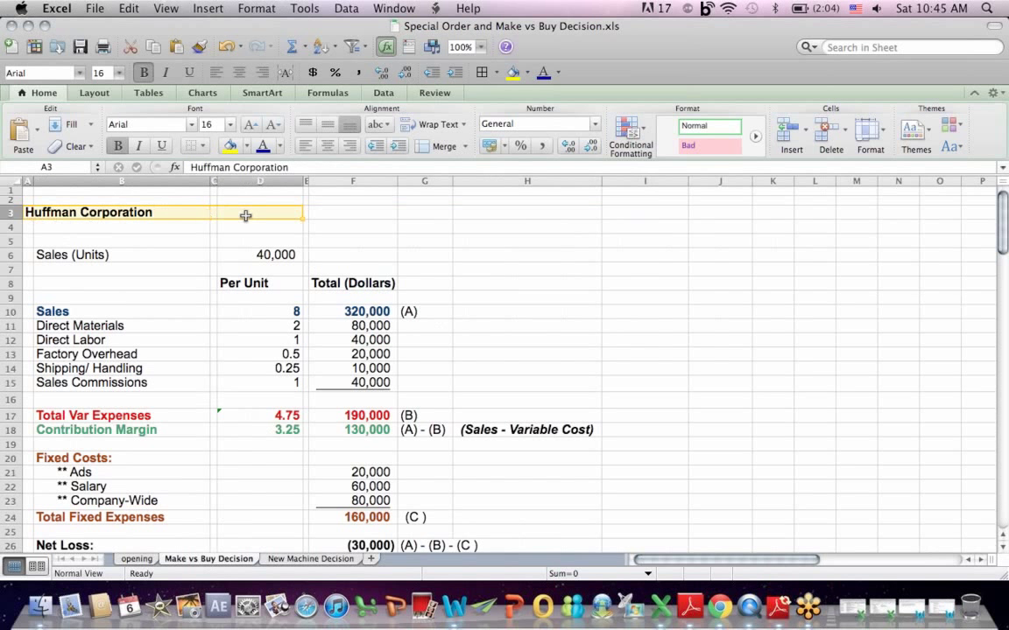
{"action": "left_click", "coordinate": [160, 364]}
{"action": "left_click_drag", "start_coordinate": [65, 254], "coordinate": [363, 249]}
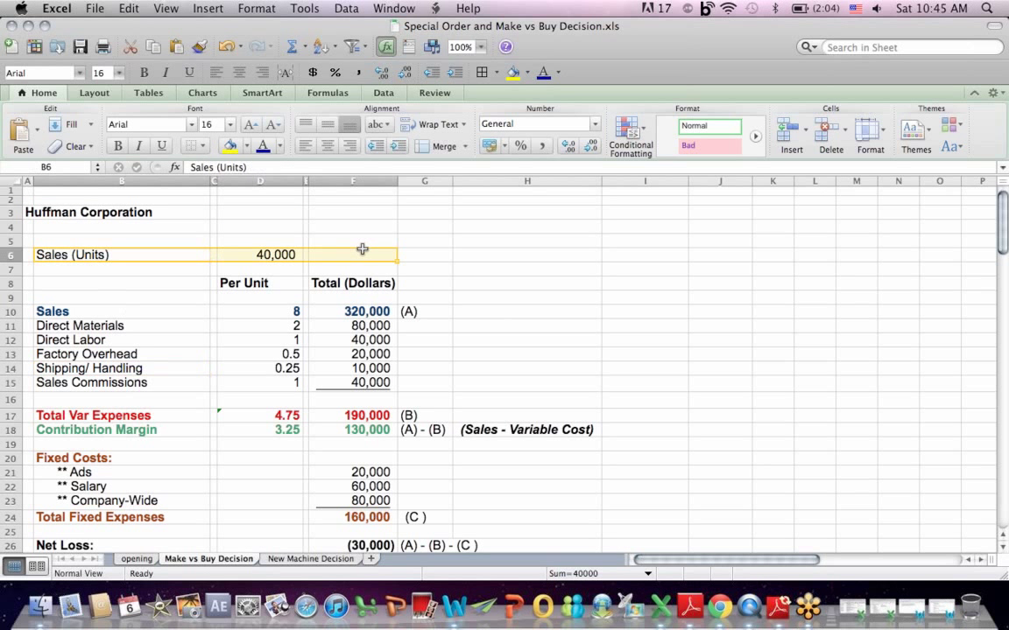
{"action": "left_click", "coordinate": [363, 249]}
{"action": "left_click", "coordinate": [255, 312]}
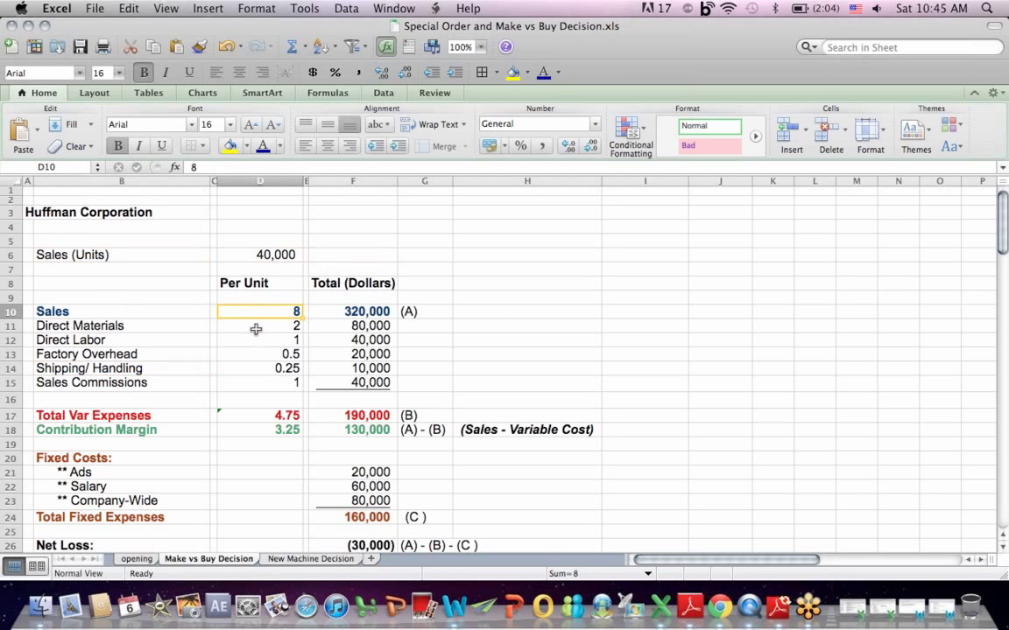
{"action": "left_click_drag", "start_coordinate": [256, 329], "coordinate": [256, 384]}
{"action": "left_click", "coordinate": [224, 415]}
{"action": "left_click", "coordinate": [239, 167]}
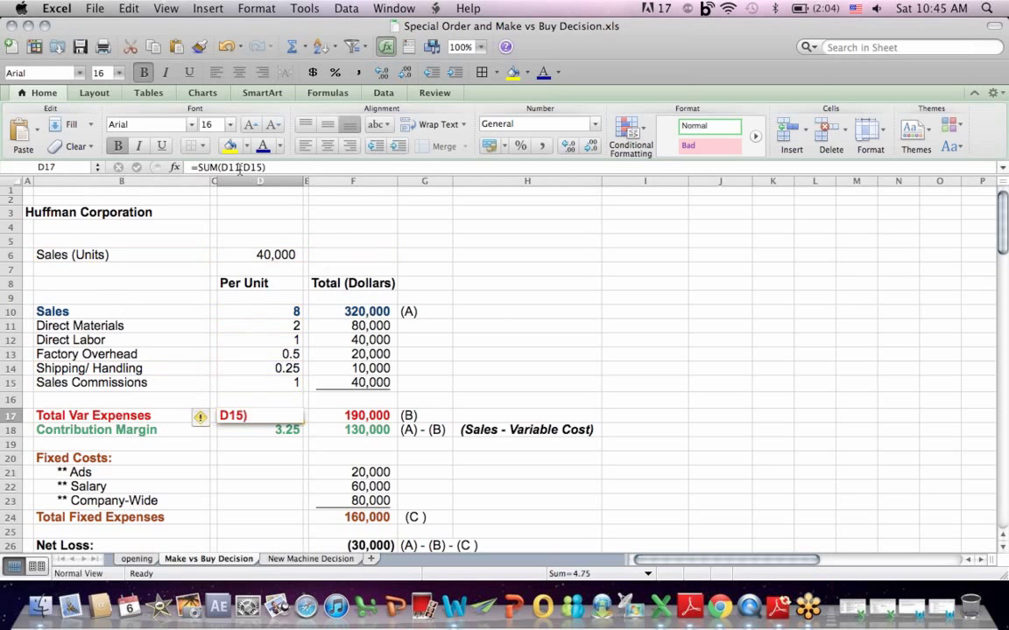
{"action": "key", "text": "Return"}
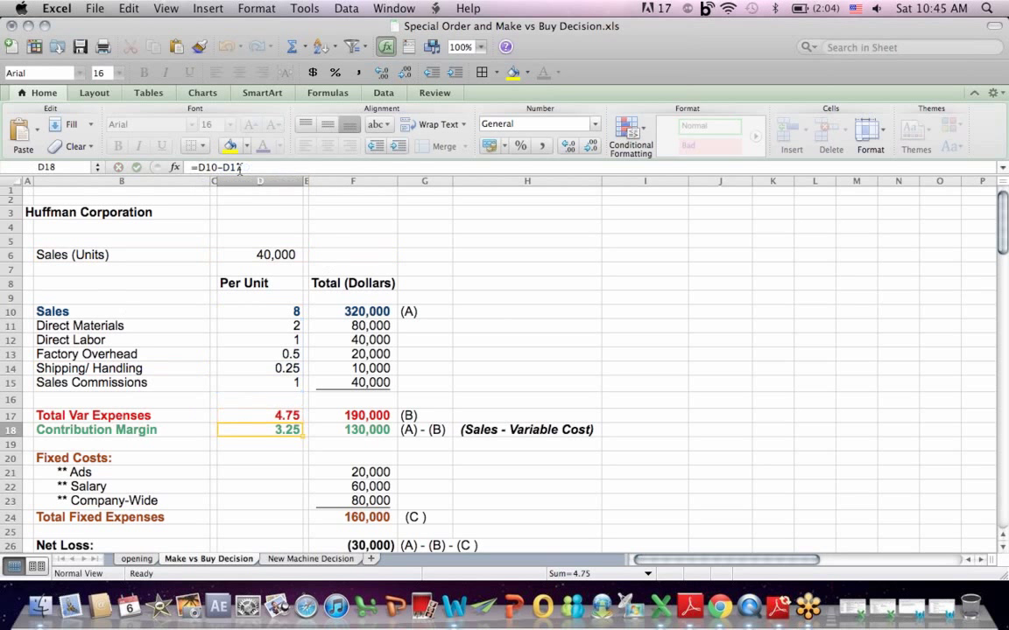
{"action": "left_click", "coordinate": [221, 415]}
{"action": "left_click", "coordinate": [271, 312]}
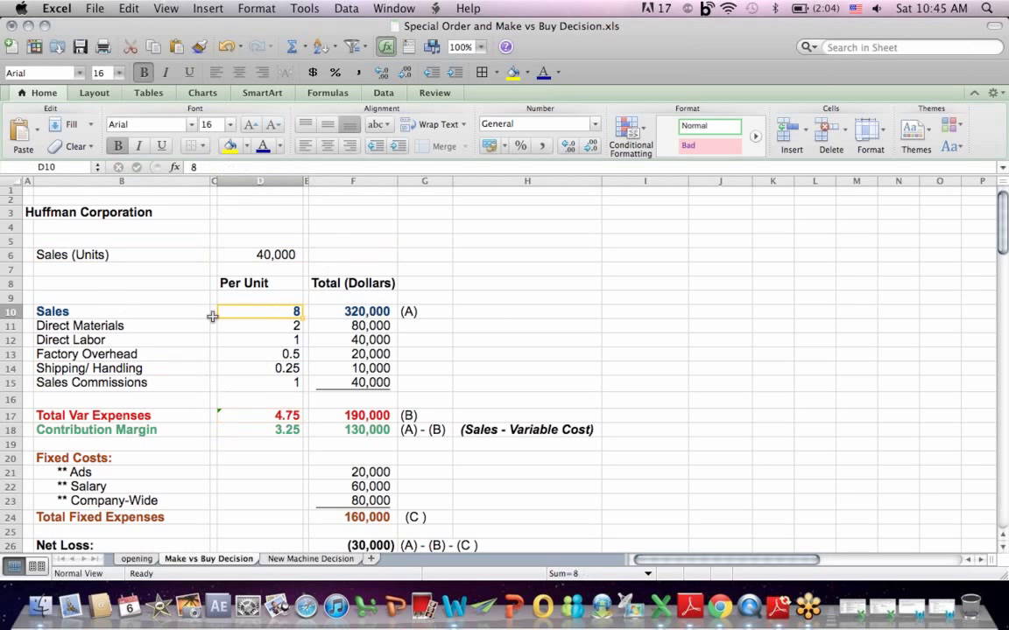
{"action": "left_click", "coordinate": [118, 312]}
{"action": "left_click", "coordinate": [213, 312]}
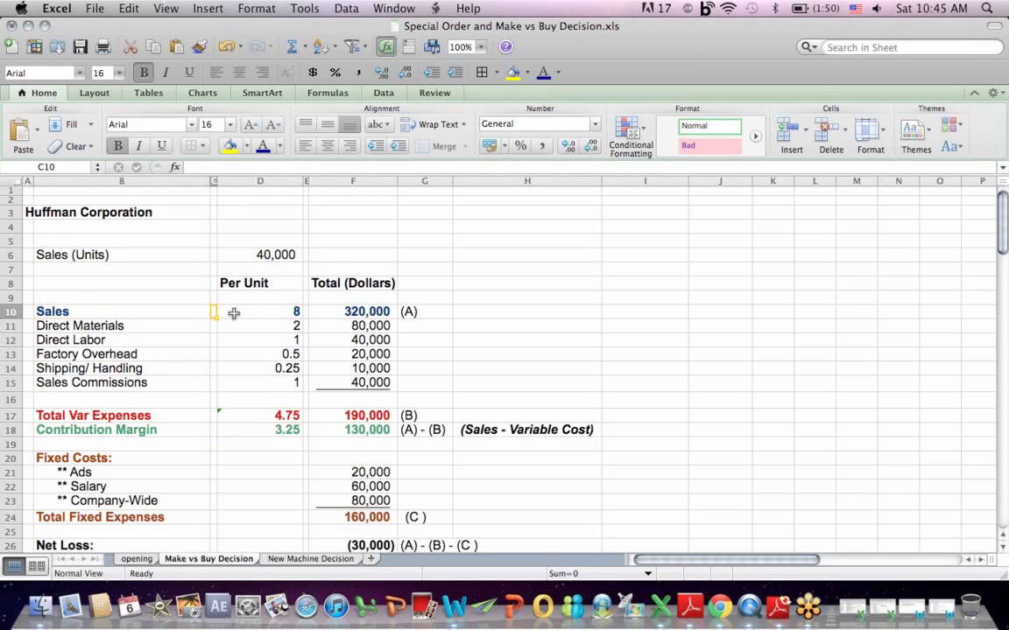
{"action": "left_click", "coordinate": [234, 313]}
{"action": "left_click", "coordinate": [135, 416]}
{"action": "left_click", "coordinate": [250, 415]}
{"action": "left_click", "coordinate": [175, 429]}
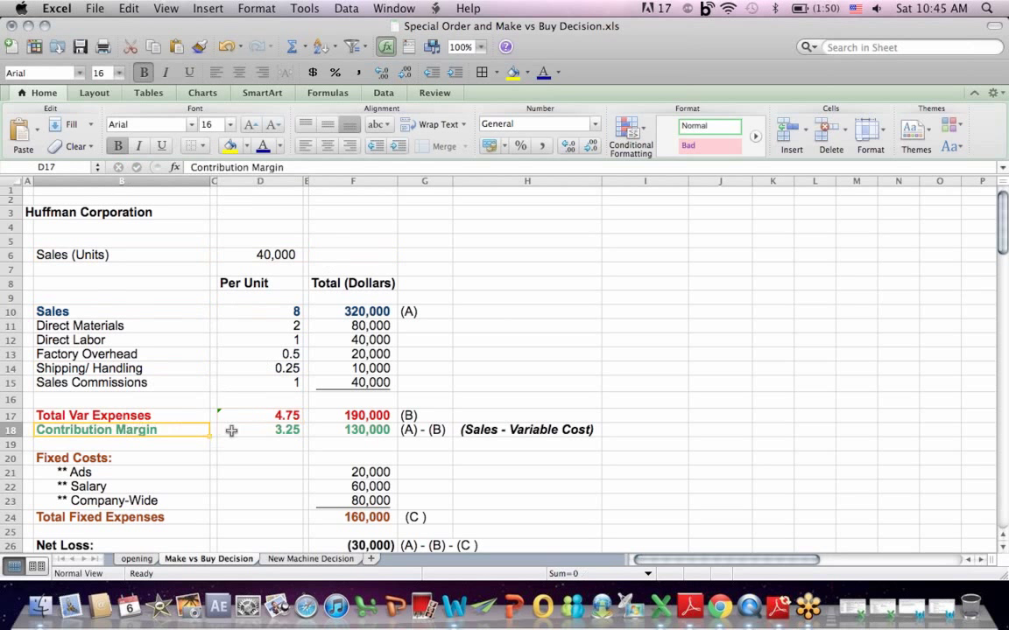
{"action": "left_click_drag", "start_coordinate": [231, 430], "coordinate": [250, 430]}
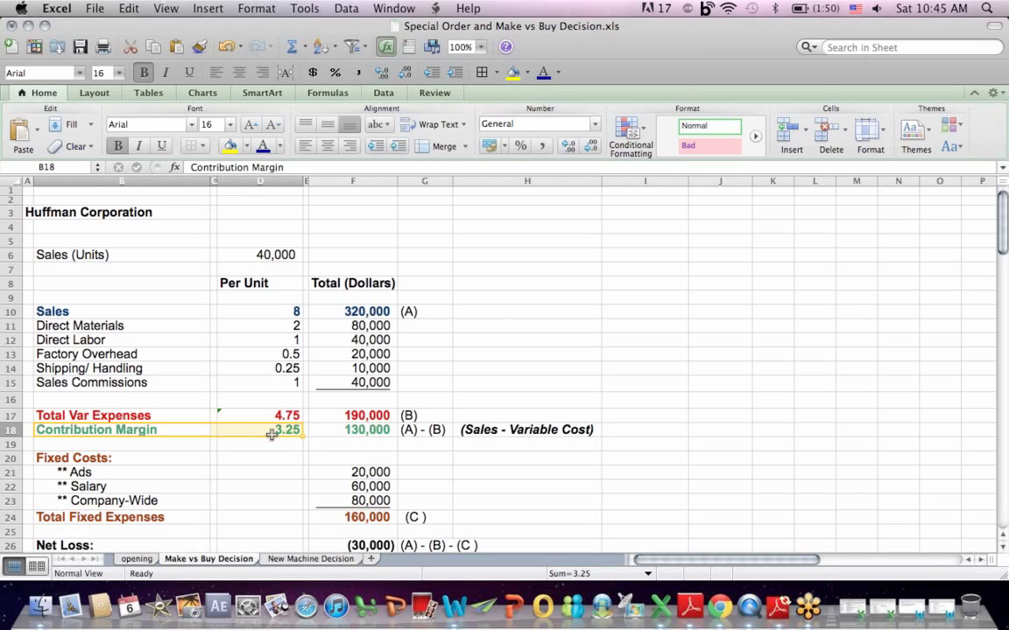
{"action": "left_click", "coordinate": [486, 430]}
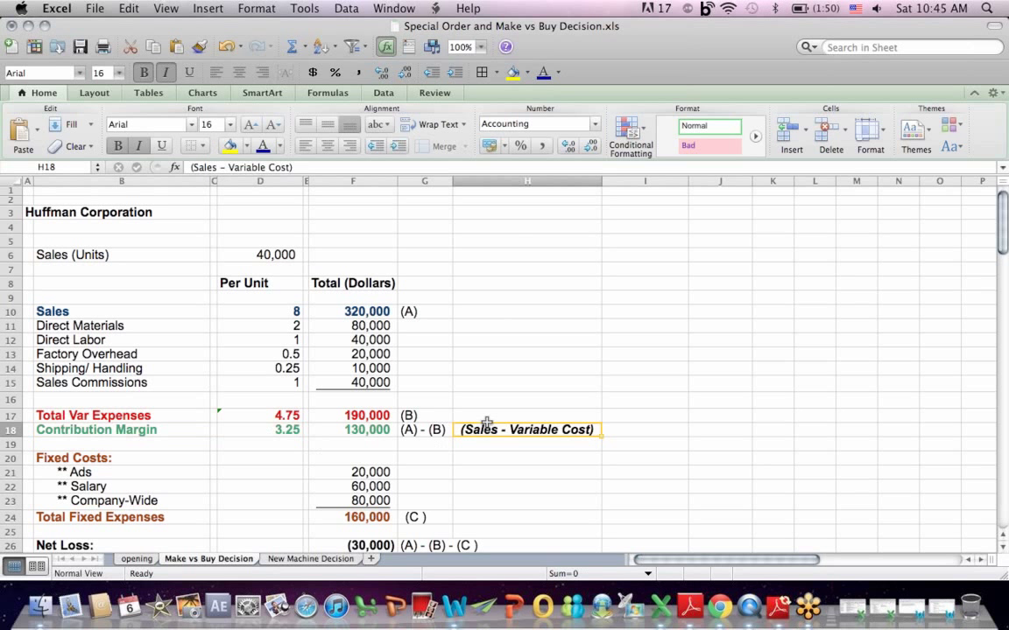
{"action": "left_click", "coordinate": [108, 430]}
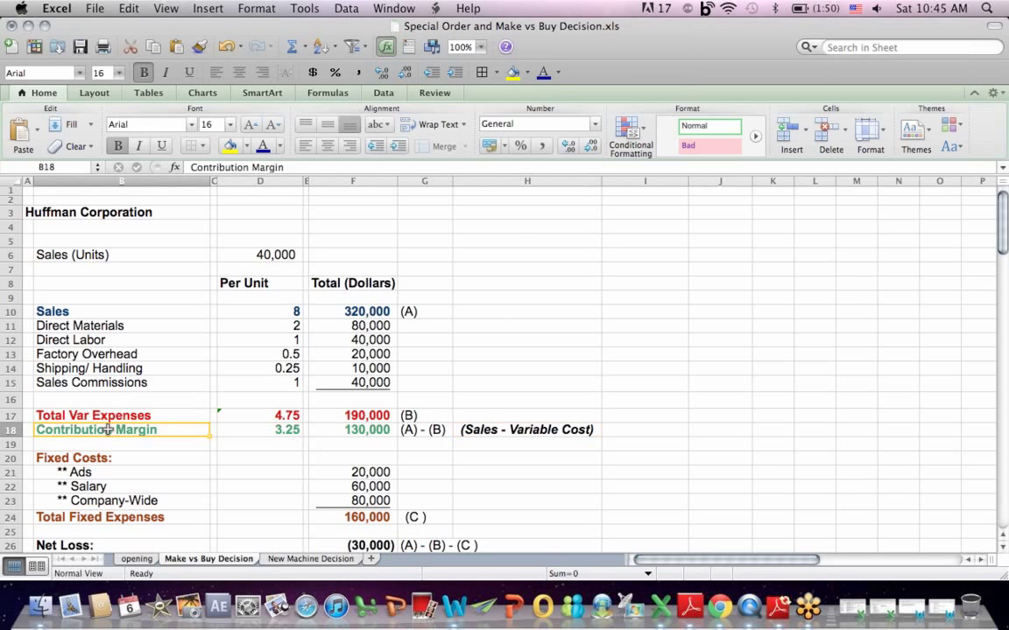
{"action": "left_click", "coordinate": [180, 480]}
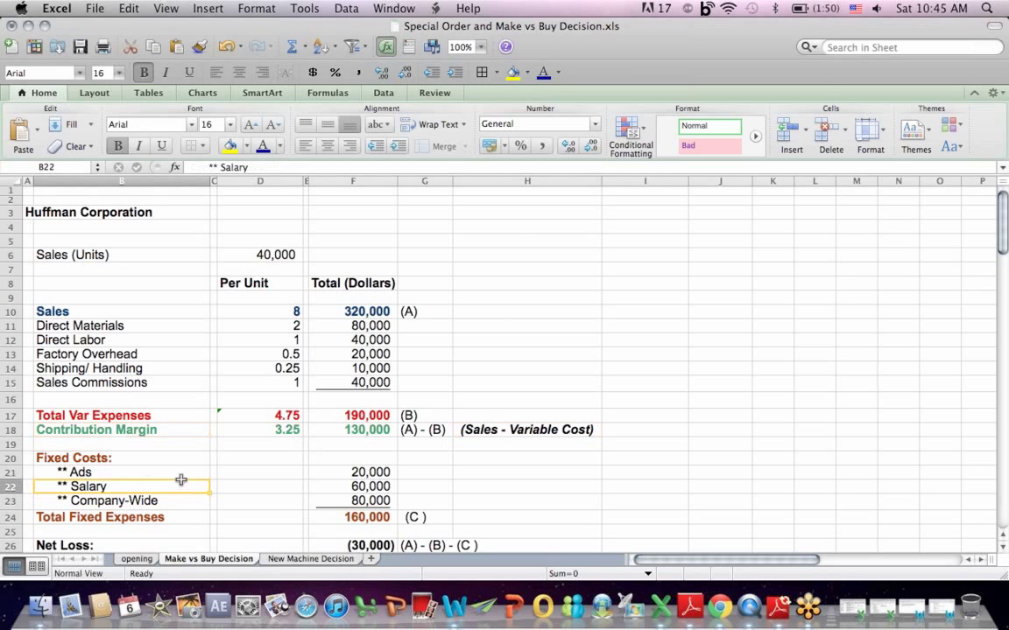
{"action": "key", "text": "Down"}
{"action": "key", "text": "Down"}
{"action": "key", "text": "Down"}
{"action": "key", "text": "Down"}
{"action": "key", "text": "Down"}
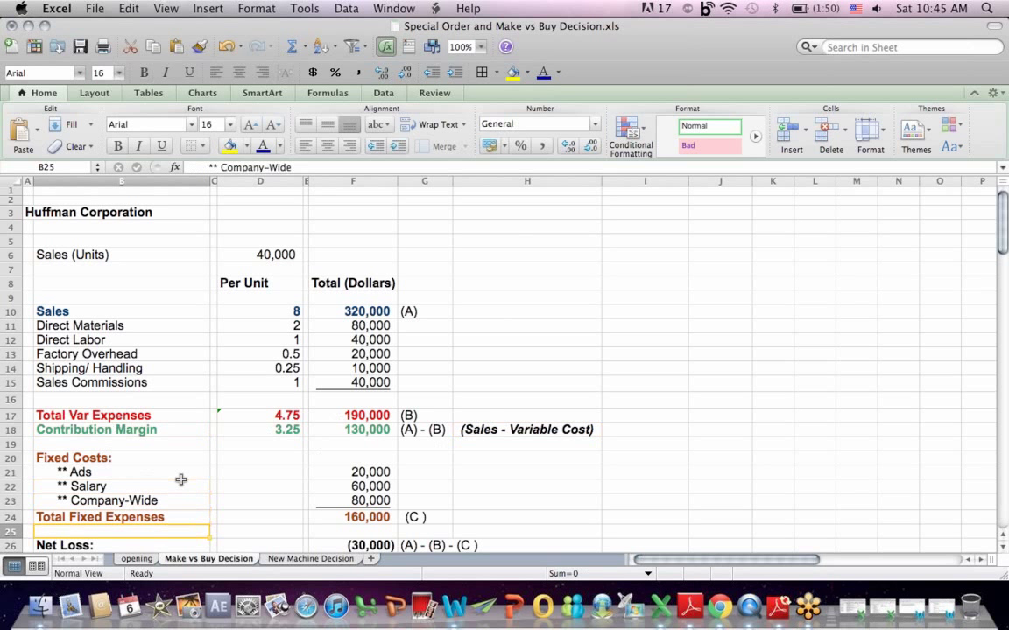
{"action": "key", "text": "Down"}
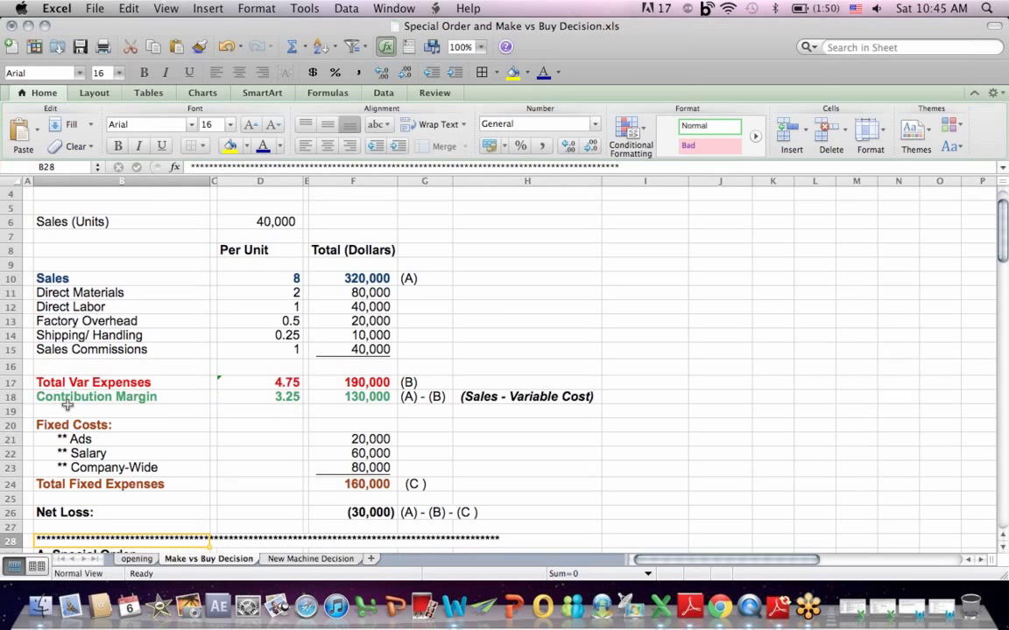
Step: Highlight the Contribution Margin row, the Fixed Costs block and the (30,000) Net Loss for review
{"action": "left_click_drag", "start_coordinate": [65, 409], "coordinate": [252, 389]}
{"action": "left_click_drag", "start_coordinate": [63, 426], "coordinate": [378, 483]}
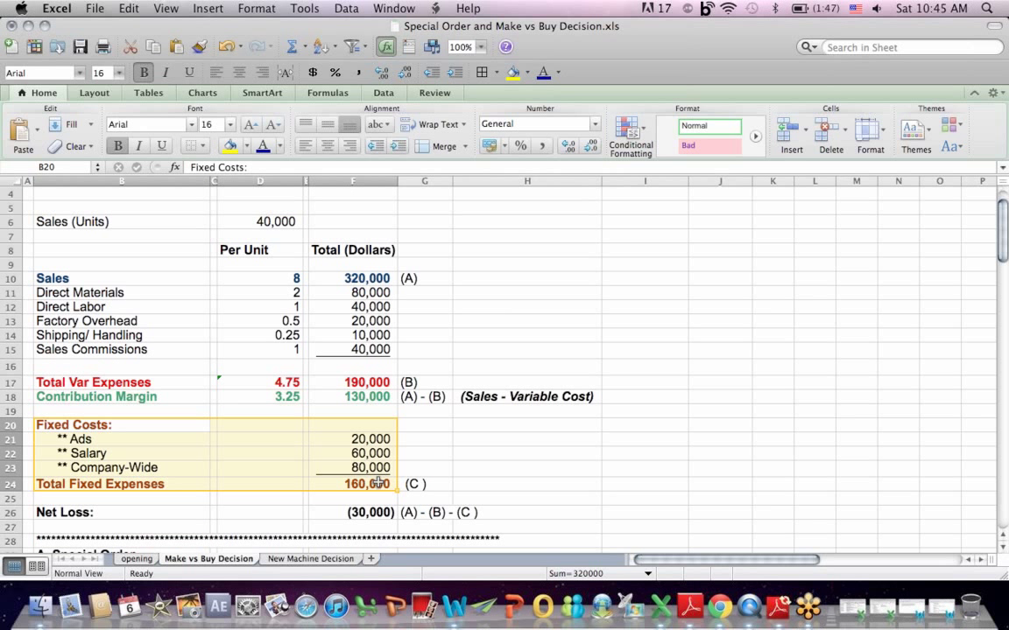
{"action": "left_click", "coordinate": [70, 512]}
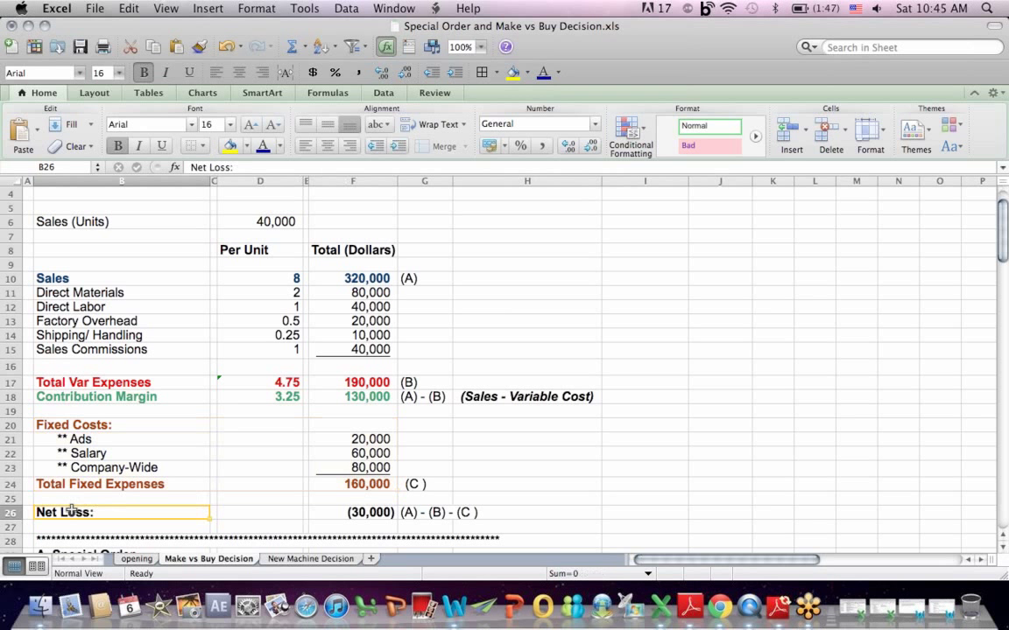
{"action": "left_click", "coordinate": [370, 512]}
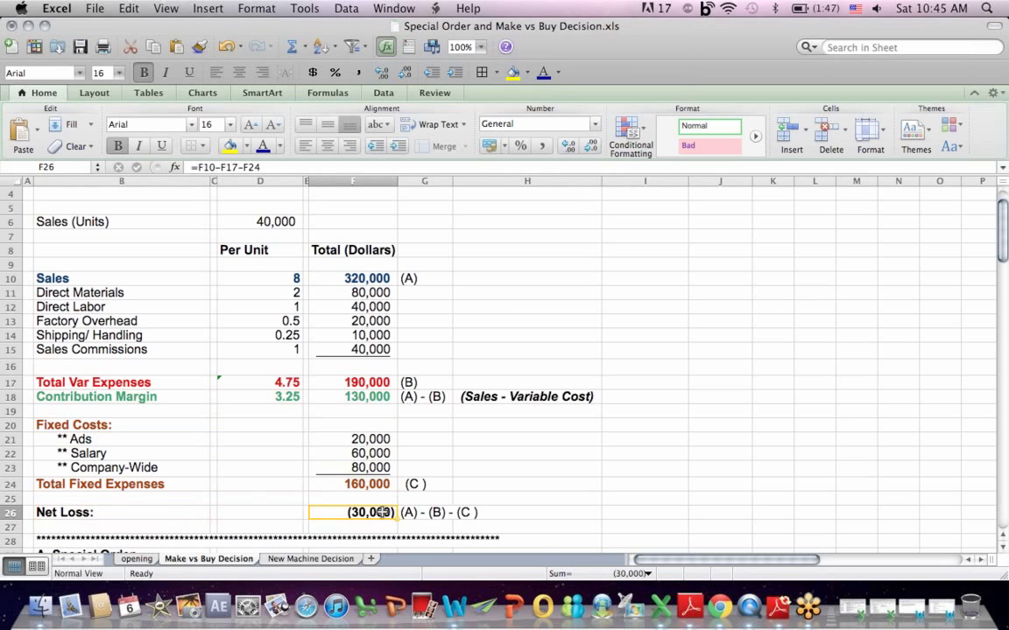
{"action": "left_click", "coordinate": [489, 397]}
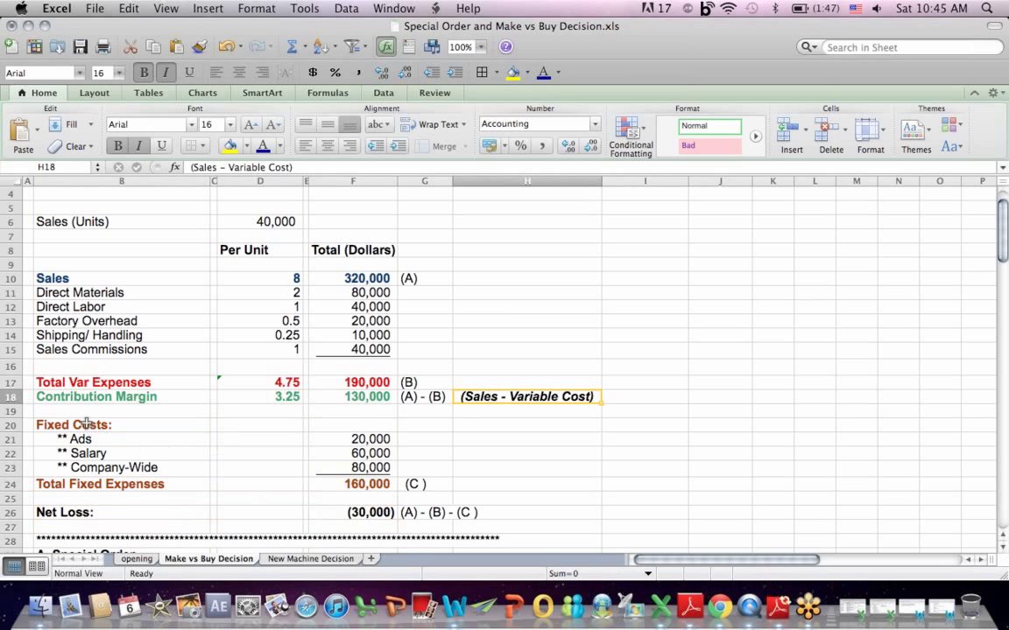
{"action": "left_click_drag", "start_coordinate": [87, 425], "coordinate": [423, 462]}
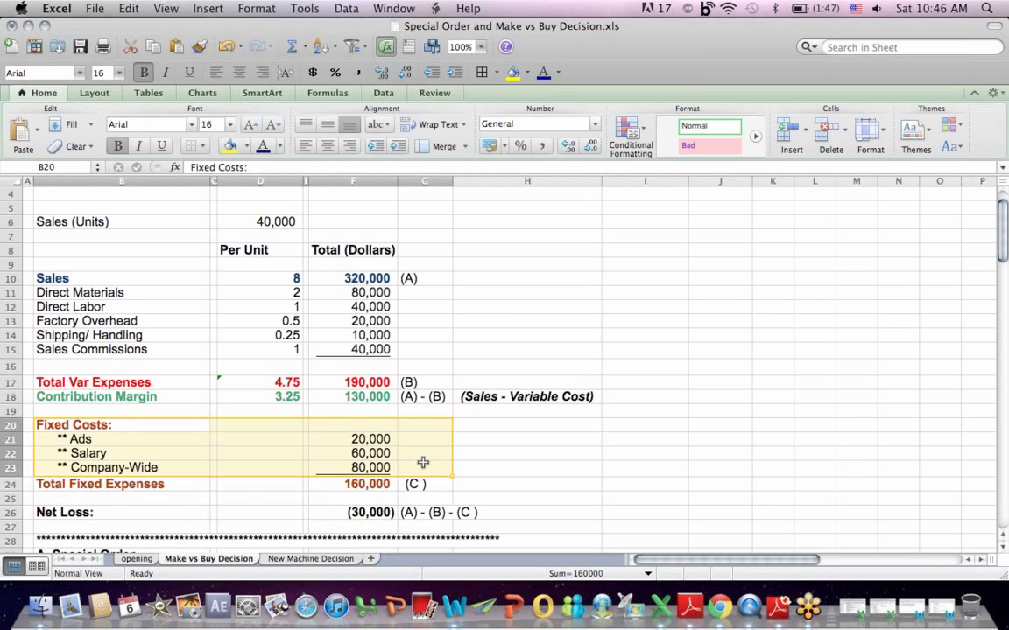
Step: Check the formulas behind the 130,000 contribution margin (F18) and 160,000 total fixed expenses (F24)
{"action": "left_click", "coordinate": [360, 383]}
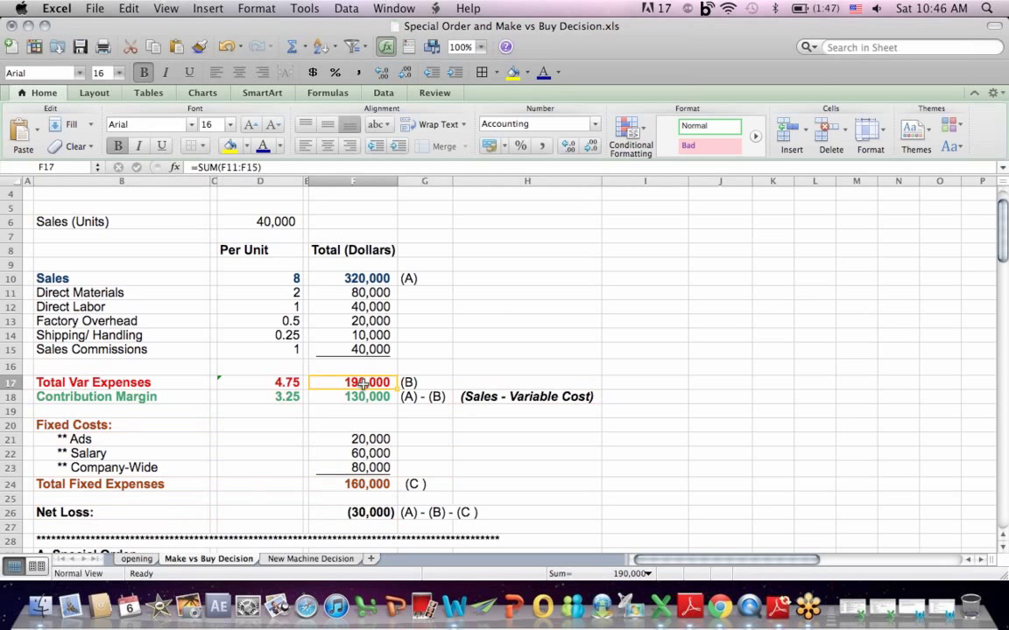
{"action": "left_click", "coordinate": [363, 397]}
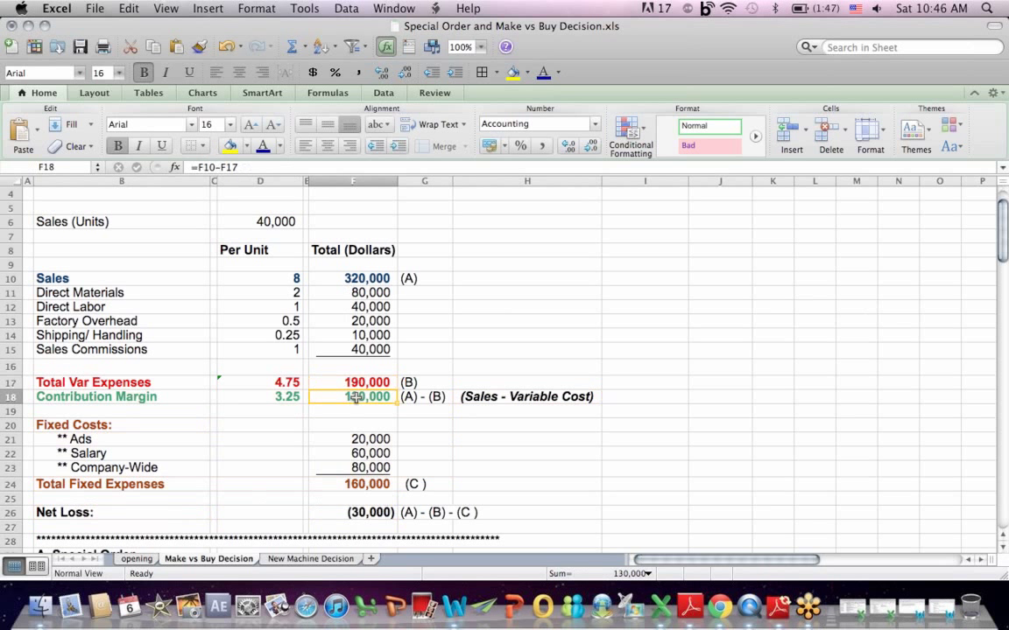
{"action": "left_click", "coordinate": [215, 166]}
{"action": "key", "text": "Return"}
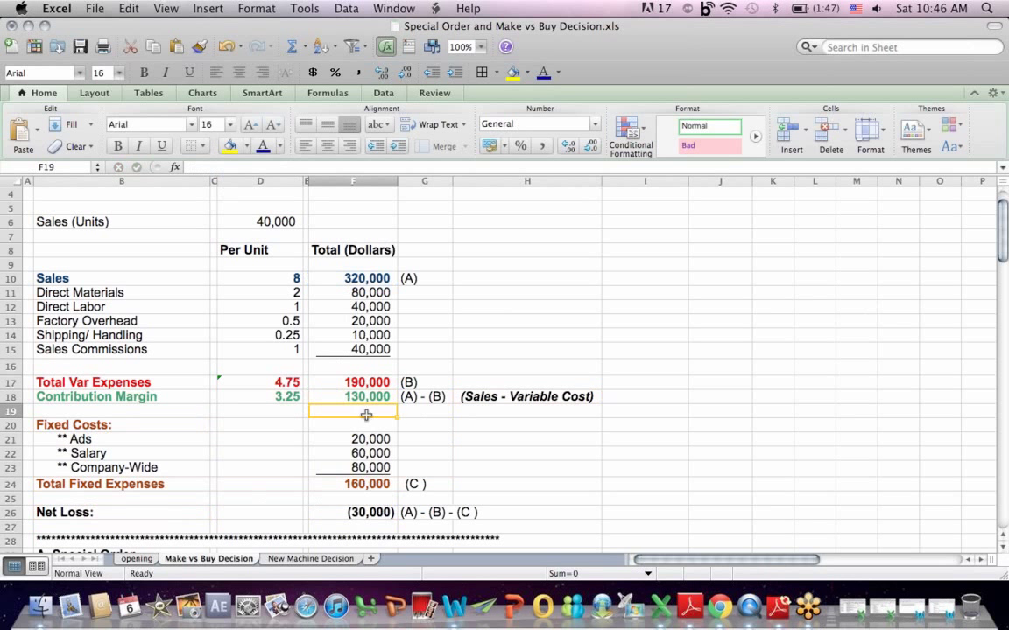
{"action": "left_click_drag", "start_coordinate": [70, 439], "coordinate": [213, 439]}
{"action": "left_click_drag", "start_coordinate": [351, 449], "coordinate": [359, 471]}
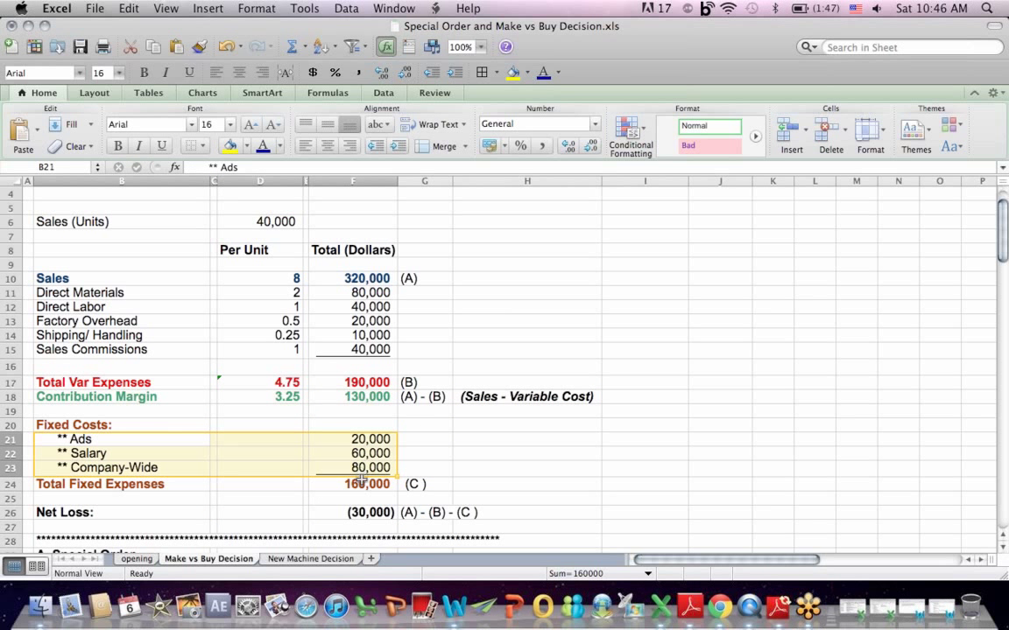
{"action": "left_click", "coordinate": [366, 490]}
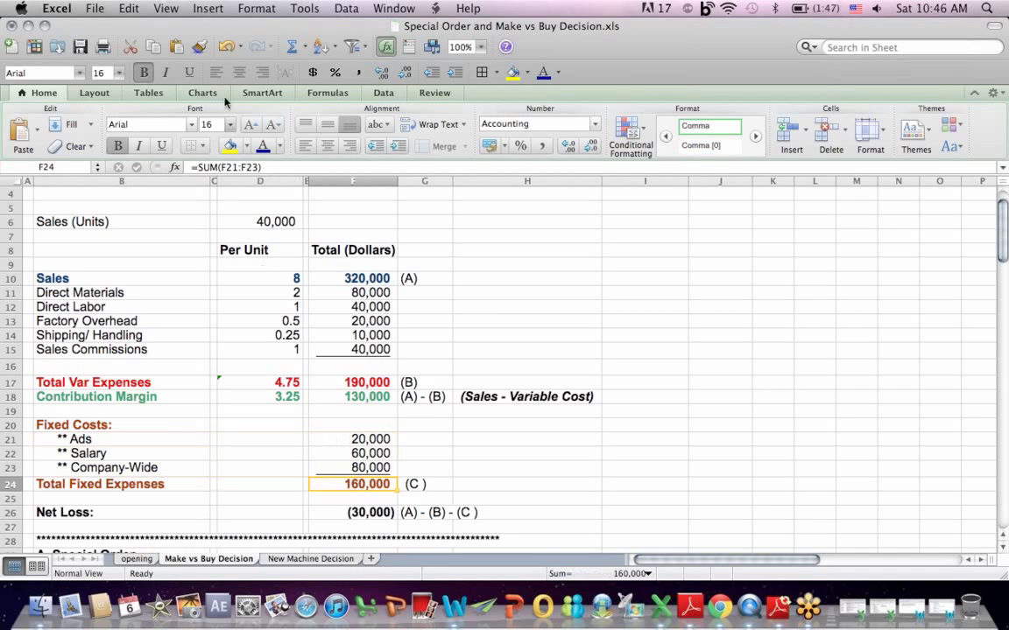
{"action": "left_click", "coordinate": [218, 169]}
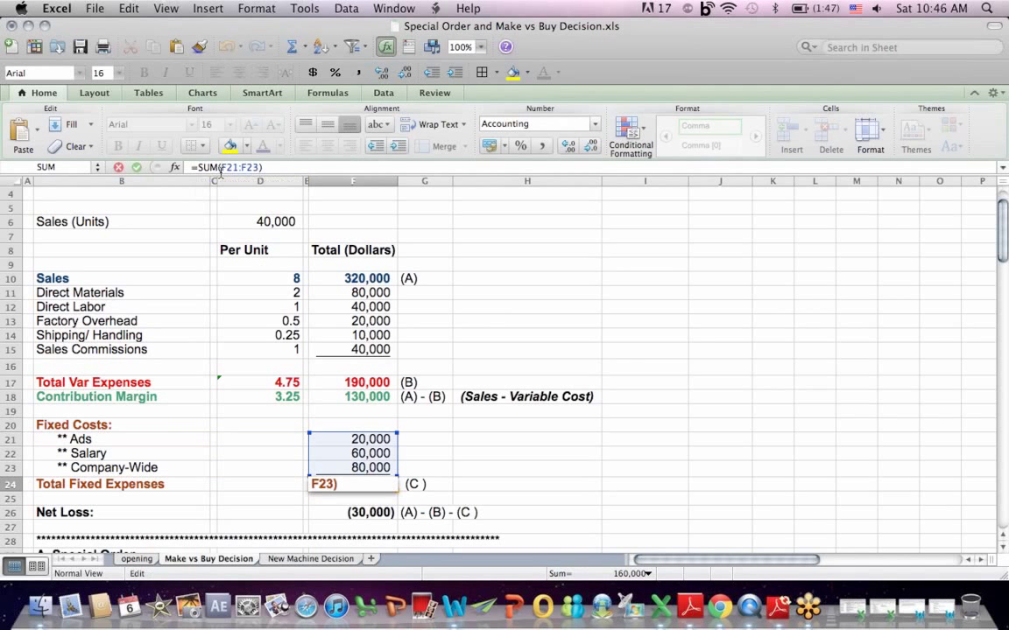
{"action": "key", "text": "Return"}
Step: Confirm the F26 Net Loss formula: Sales minus variable and fixed expenses, giving (30,000)
{"action": "left_click", "coordinate": [360, 514]}
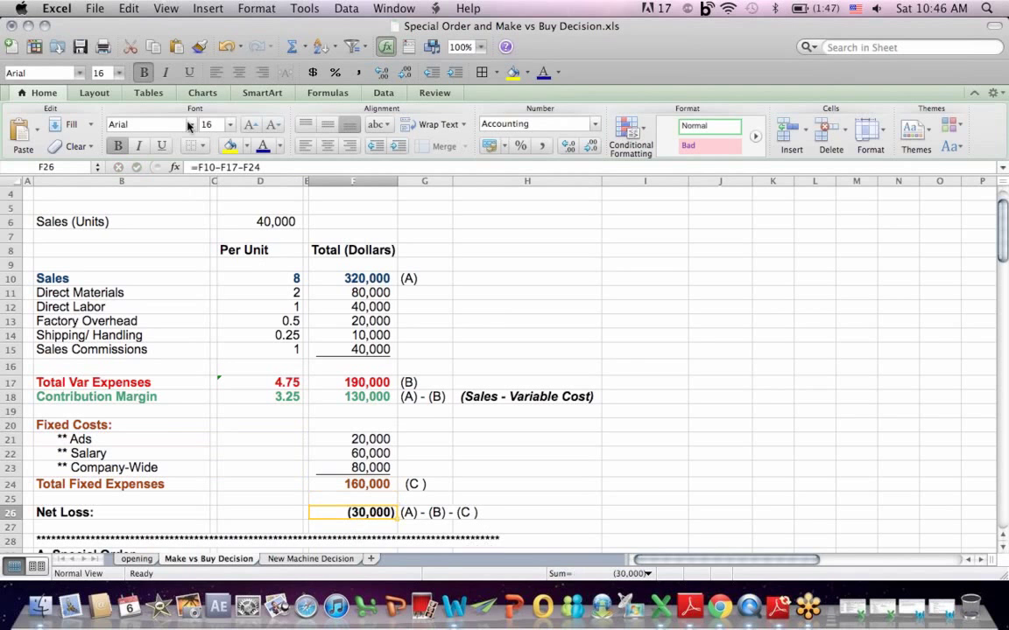
{"action": "left_click", "coordinate": [224, 168]}
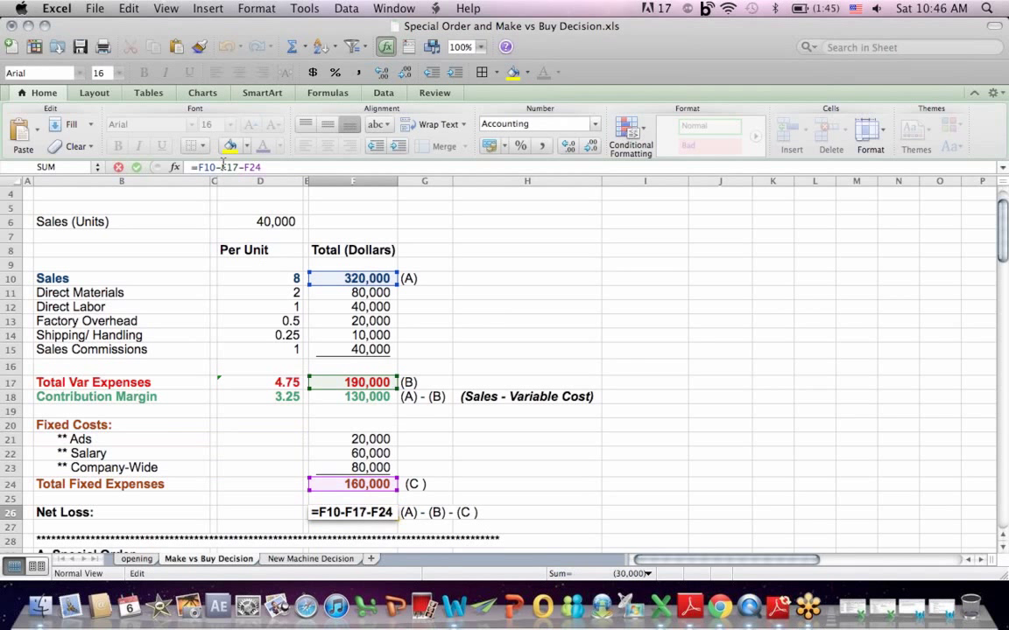
{"action": "key", "text": "Return"}
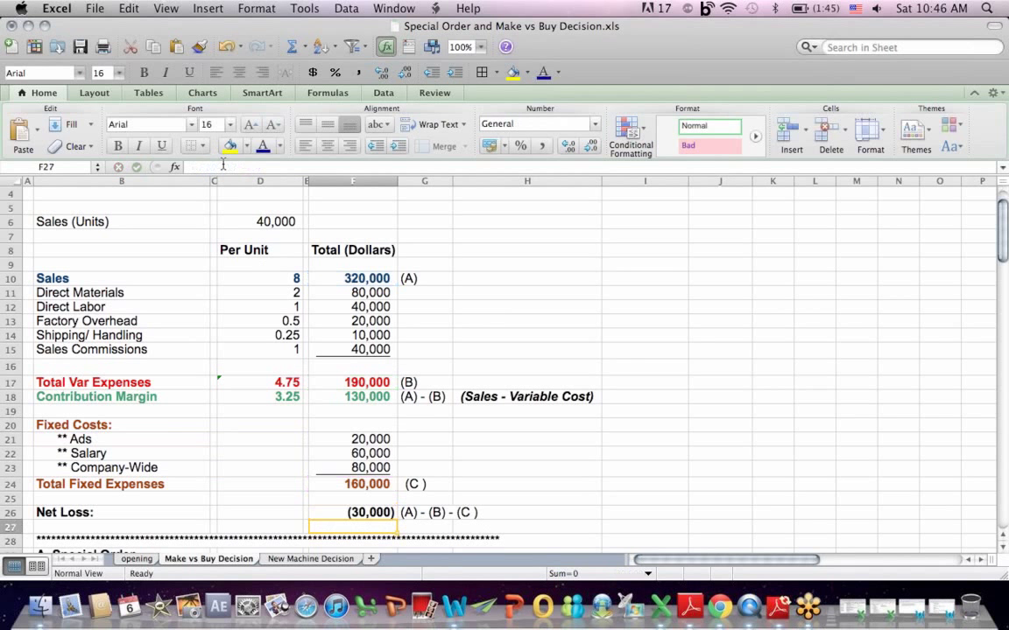
{"action": "key", "text": "Down"}
{"action": "key", "text": "Down"}
{"action": "key", "text": "Down"}
{"action": "key", "text": "Down"}
{"action": "key", "text": "Down"}
{"action": "key", "text": "Down"}
{"action": "key", "text": "Down"}
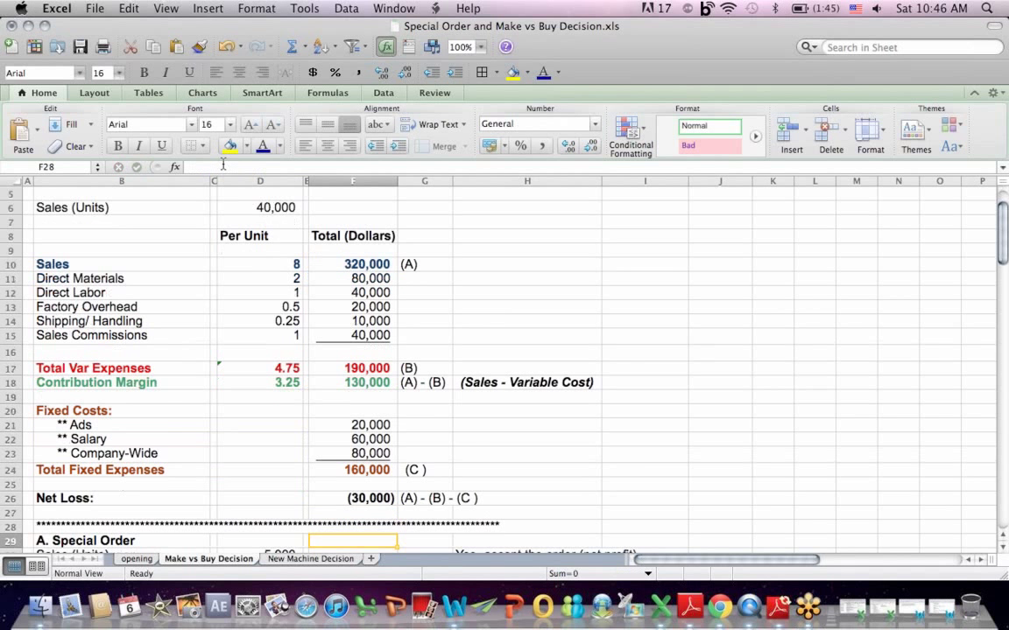
{"action": "key", "text": "Down"}
{"action": "key", "text": "Down"}
{"action": "key", "text": "Down"}
{"action": "key", "text": "Down"}
{"action": "key", "text": "Down"}
{"action": "key", "text": "Down"}
{"action": "key", "text": "Down"}
{"action": "key", "text": "Down"}
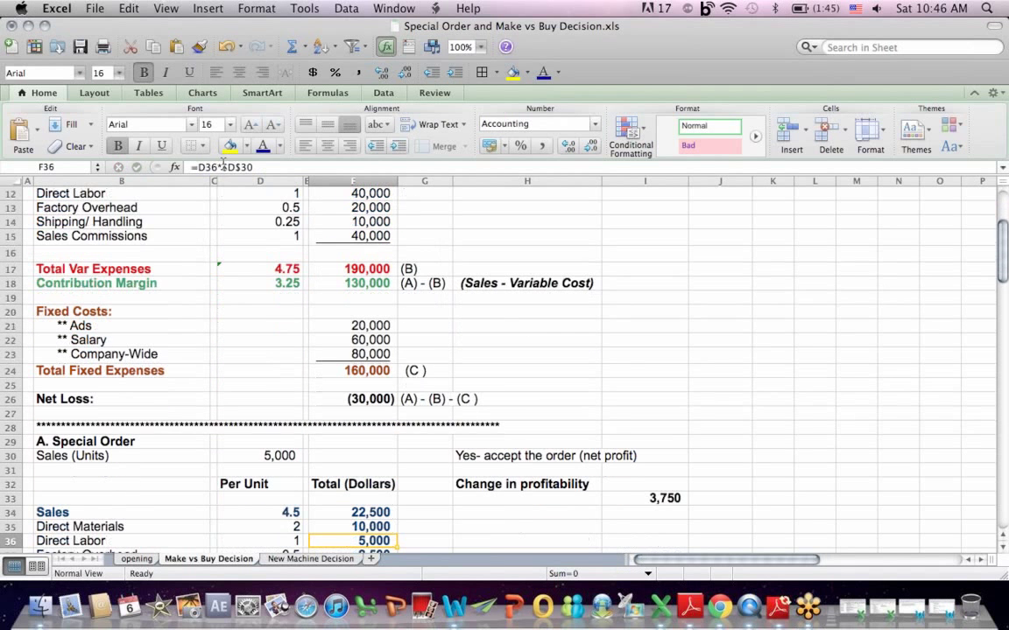
{"action": "key", "text": "Down"}
{"action": "key", "text": "Down"}
{"action": "key", "text": "Down"}
{"action": "key", "text": "Down"}
{"action": "key", "text": "Down"}
{"action": "key", "text": "Down"}
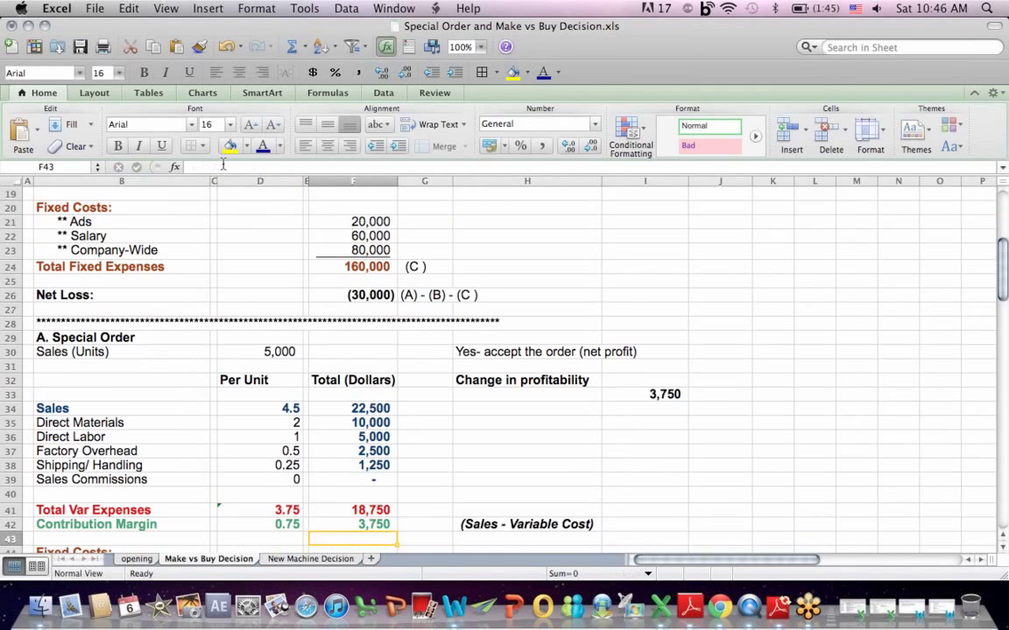
{"action": "key", "text": "Down"}
{"action": "key", "text": "Down"}
{"action": "key", "text": "Down"}
{"action": "key", "text": "Down"}
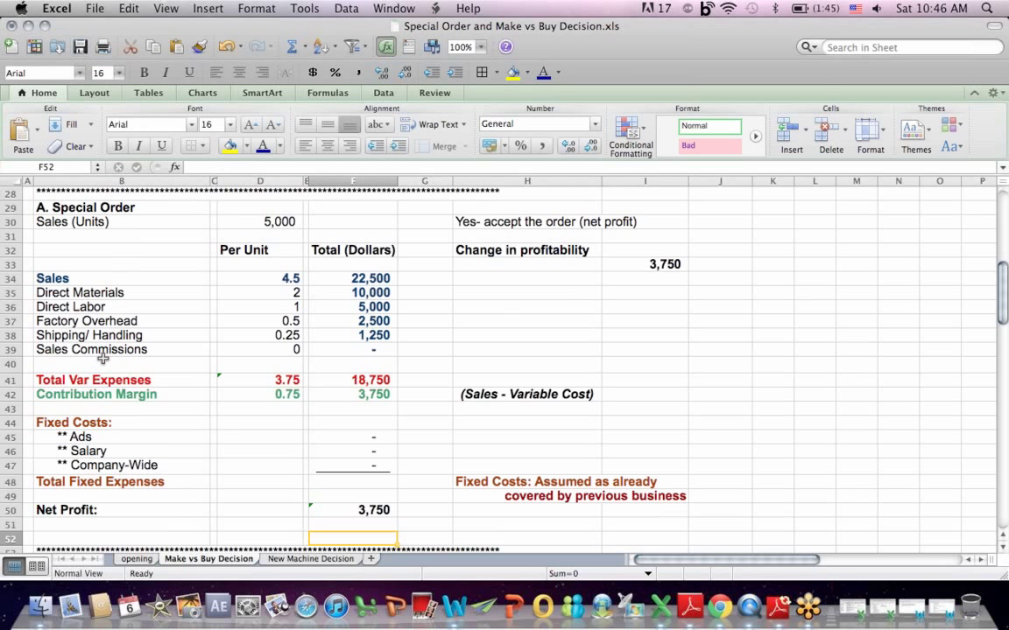
{"action": "left_click_drag", "start_coordinate": [464, 475], "coordinate": [710, 498]}
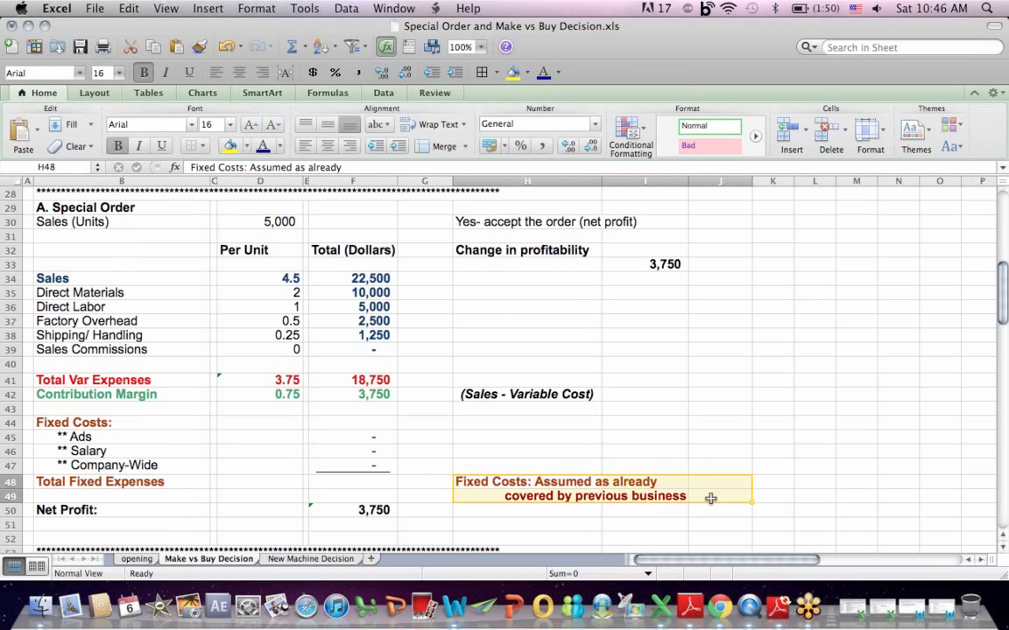
{"action": "left_click", "coordinate": [484, 439]}
{"action": "left_click_drag", "start_coordinate": [98, 423], "coordinate": [396, 497]}
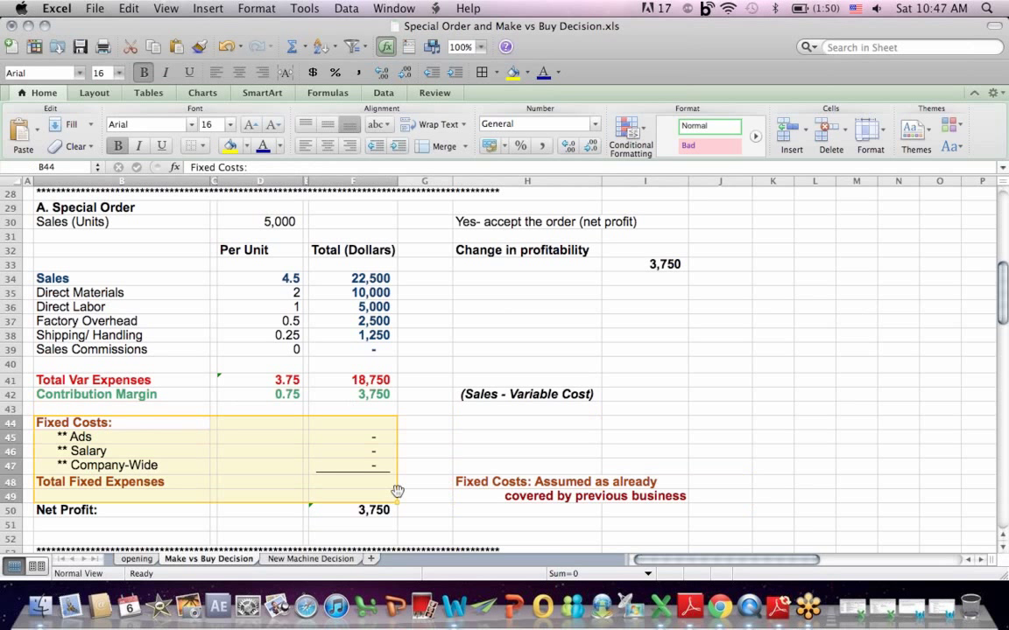
{"action": "left_click", "coordinate": [500, 306]}
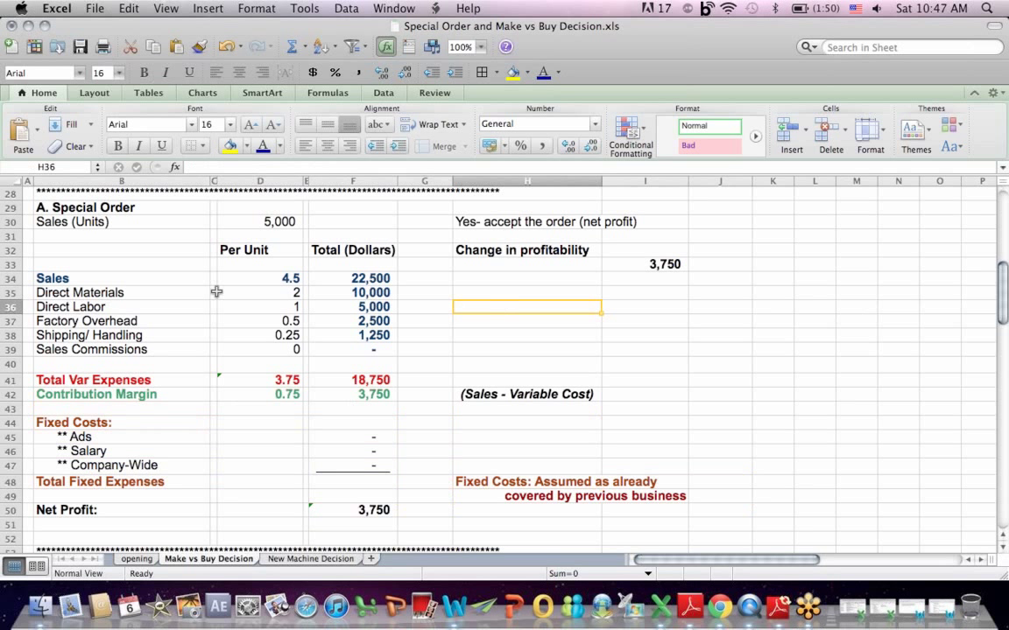
{"action": "left_click_drag", "start_coordinate": [54, 279], "coordinate": [374, 277]}
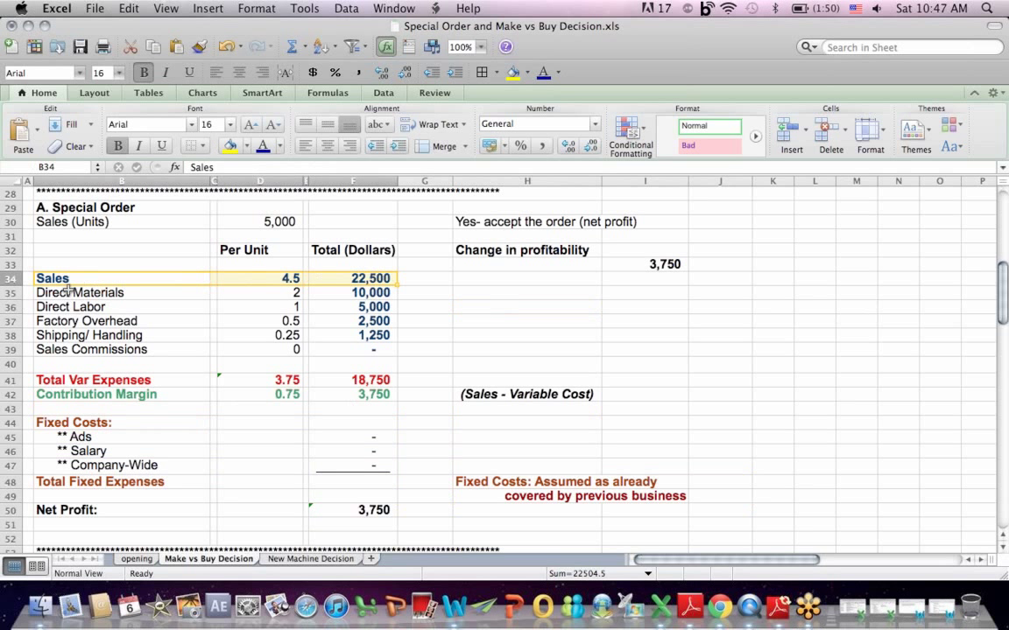
{"action": "left_click", "coordinate": [150, 292]}
{"action": "left_click_drag", "start_coordinate": [151, 292], "coordinate": [410, 365]}
{"action": "left_click", "coordinate": [301, 378]}
{"action": "left_click", "coordinate": [226, 166]}
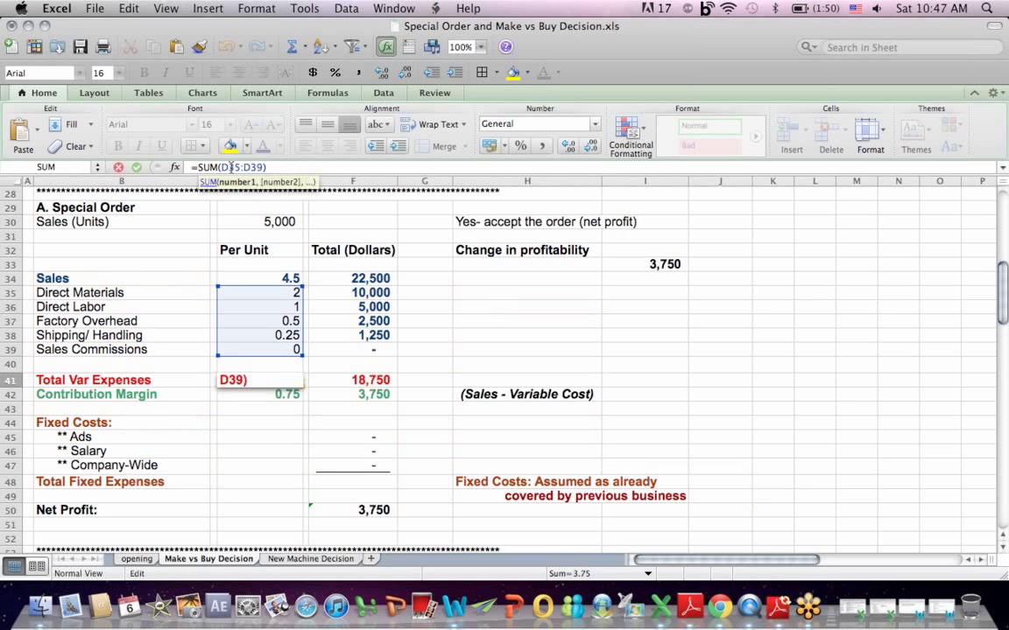
{"action": "key", "text": "Return"}
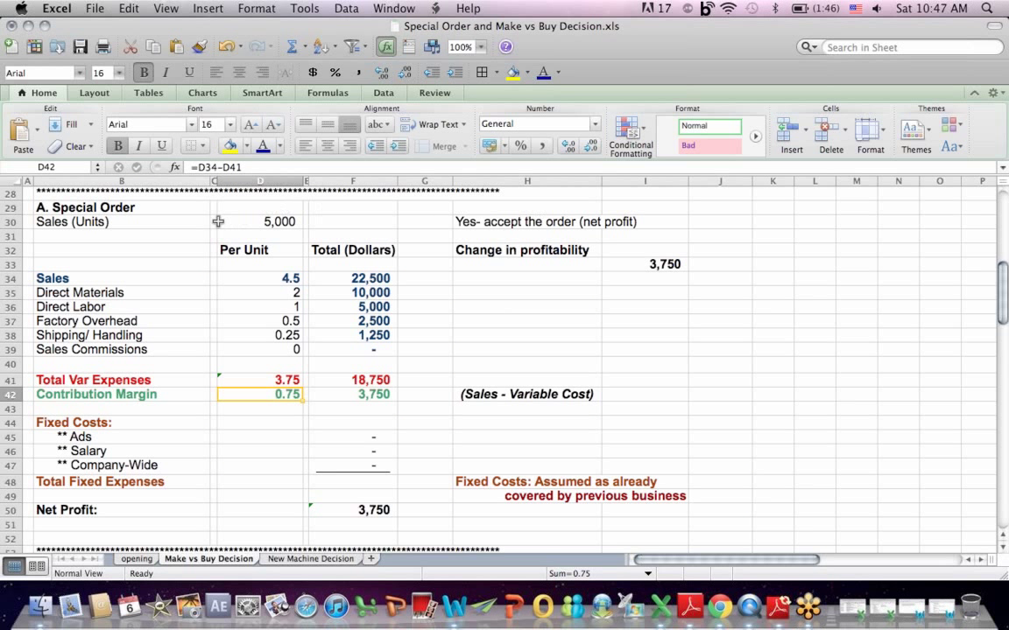
{"action": "left_click_drag", "start_coordinate": [101, 279], "coordinate": [268, 278]}
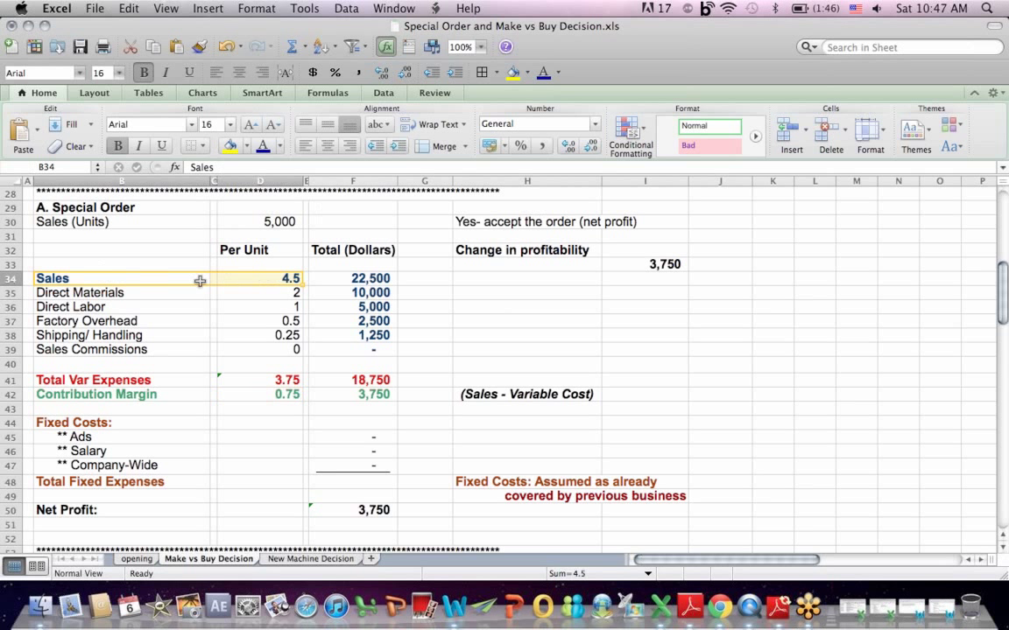
{"action": "left_click", "coordinate": [213, 335]}
{"action": "left_click_drag", "start_coordinate": [106, 278], "coordinate": [259, 278]}
{"action": "left_click_drag", "start_coordinate": [64, 427], "coordinate": [353, 481]}
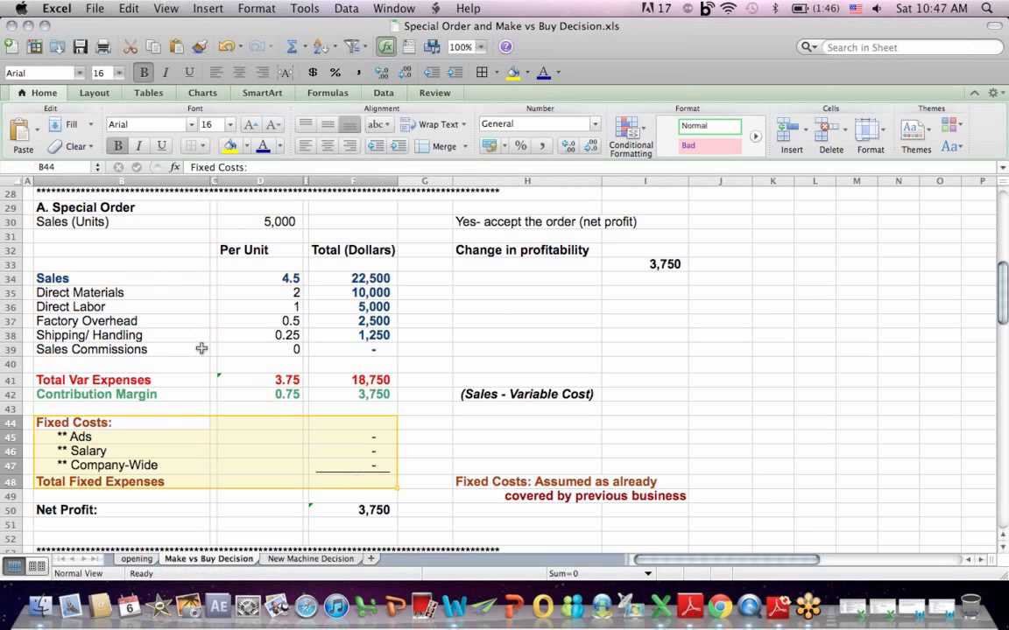
{"action": "left_click_drag", "start_coordinate": [109, 272], "coordinate": [315, 281]}
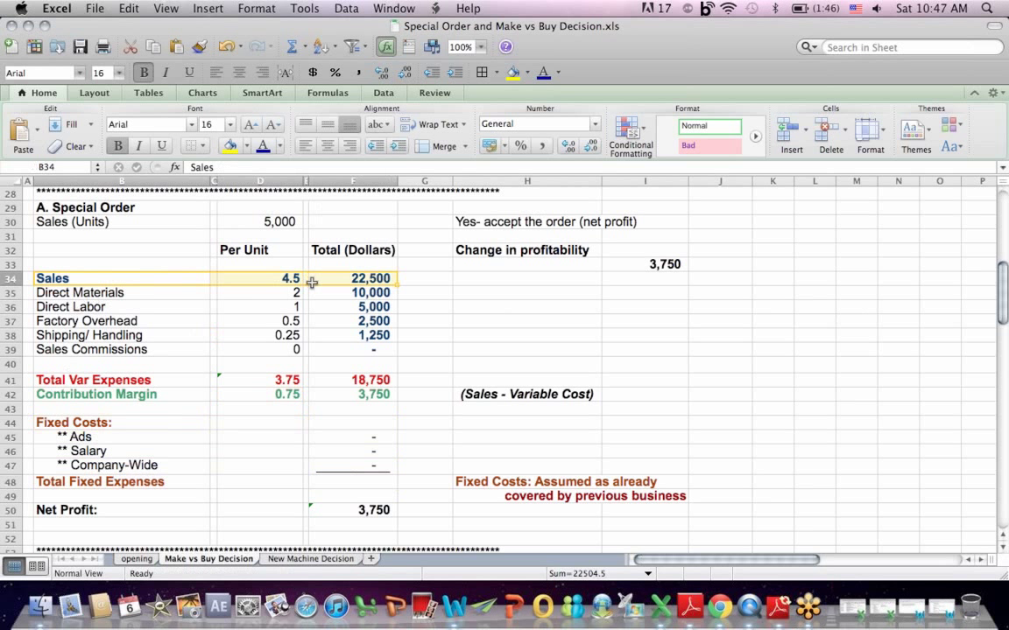
{"action": "left_click_drag", "start_coordinate": [343, 510], "coordinate": [35, 512]}
{"action": "left_click", "coordinate": [454, 346]}
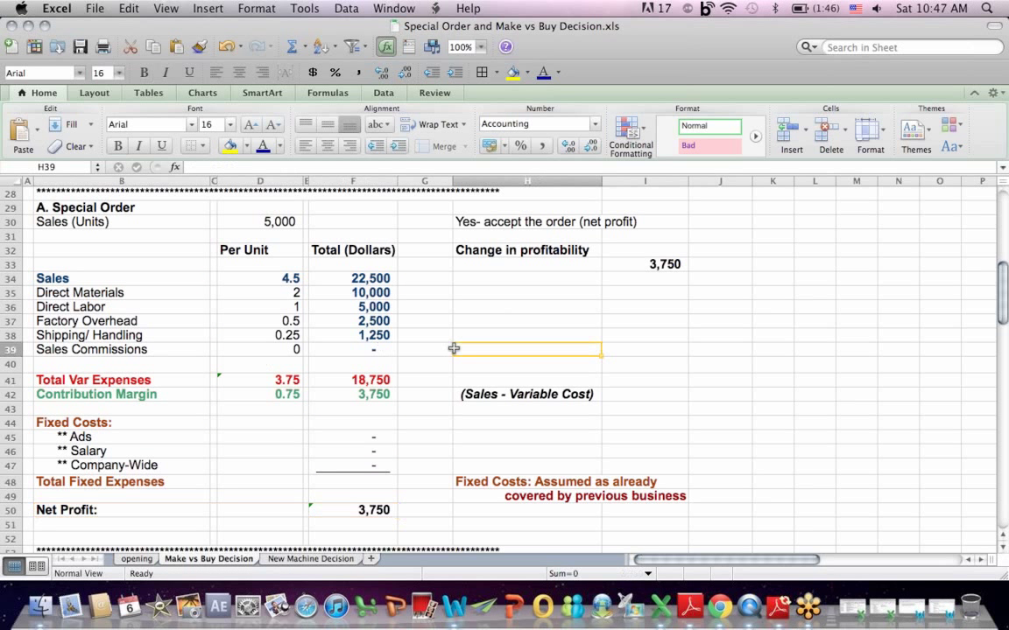
{"action": "left_click", "coordinate": [246, 380]}
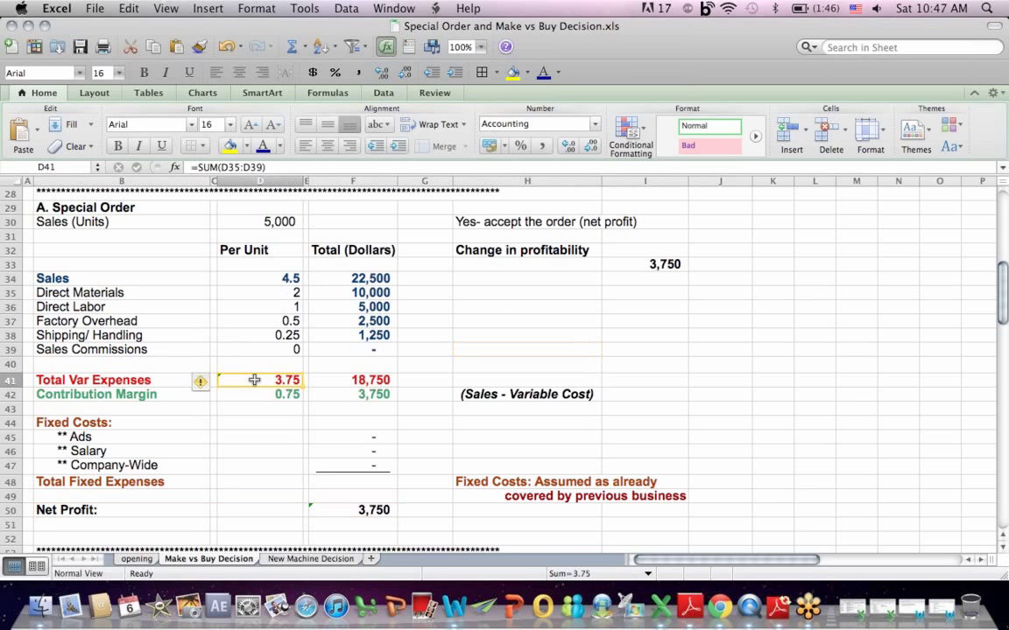
{"action": "left_click", "coordinate": [234, 167]}
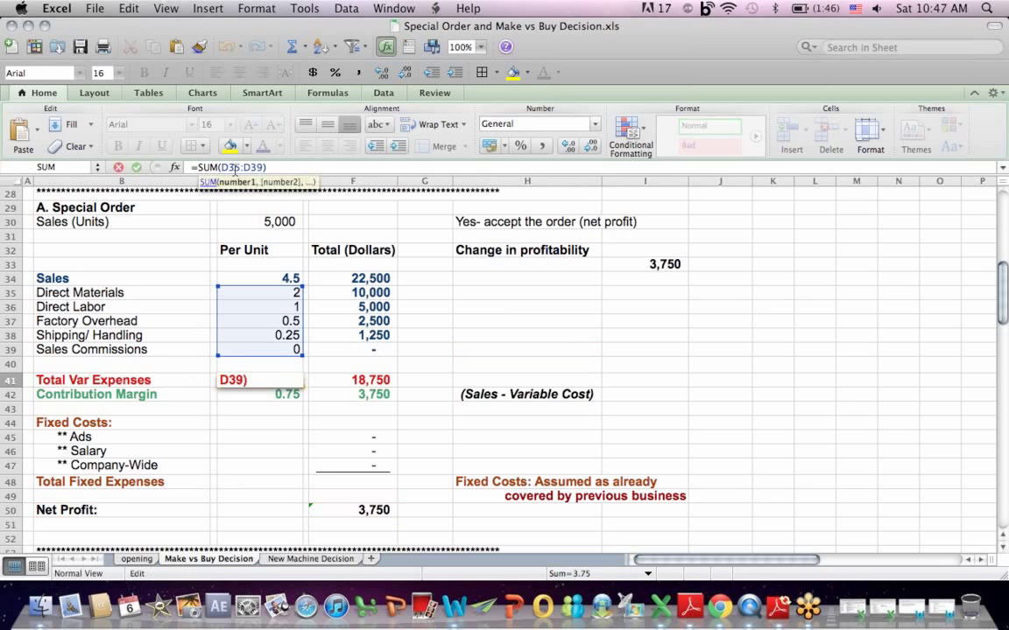
{"action": "key", "text": "Return"}
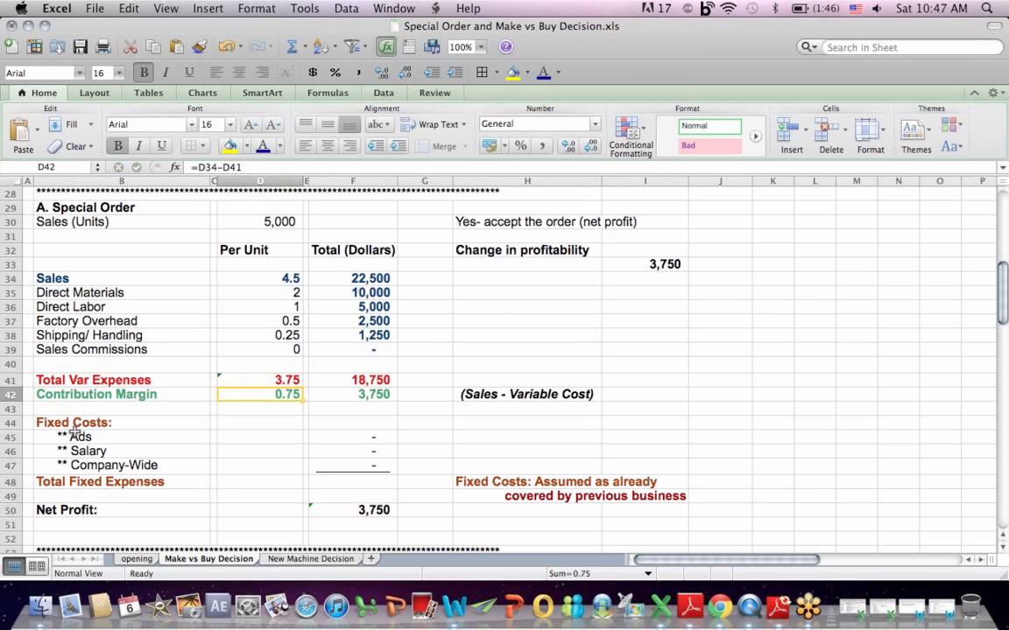
{"action": "left_click", "coordinate": [79, 436]}
{"action": "left_click_drag", "start_coordinate": [407, 474], "coordinate": [407, 477]}
{"action": "left_click", "coordinate": [337, 279]}
{"action": "left_click_drag", "start_coordinate": [256, 292], "coordinate": [264, 381]}
{"action": "left_click", "coordinate": [264, 380]}
{"action": "left_click", "coordinate": [237, 166]}
{"action": "key", "text": "Return"}
{"action": "left_click", "coordinate": [239, 166]}
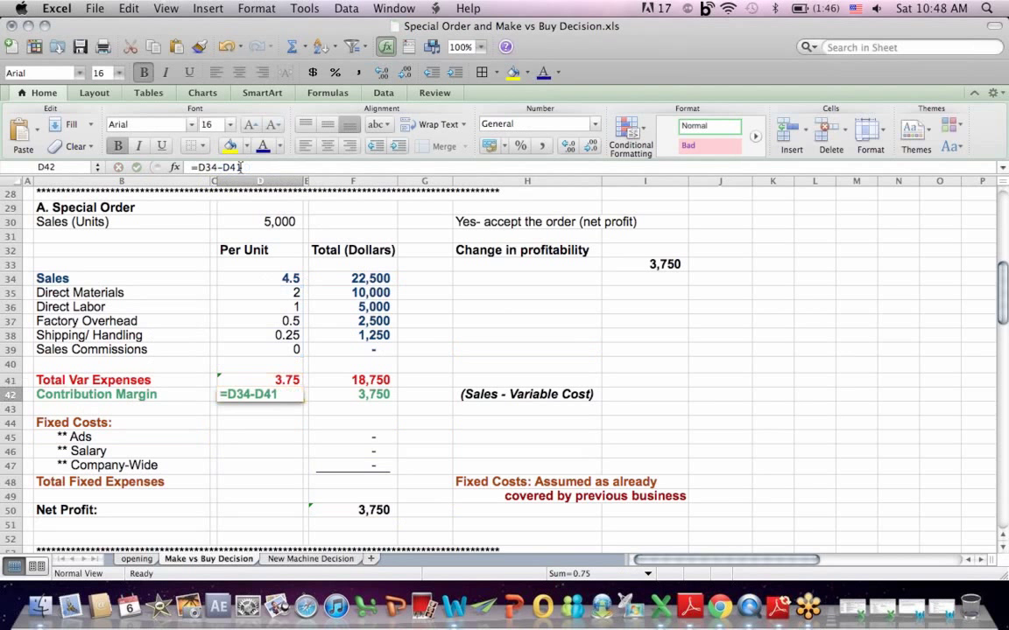
{"action": "key", "text": "Return"}
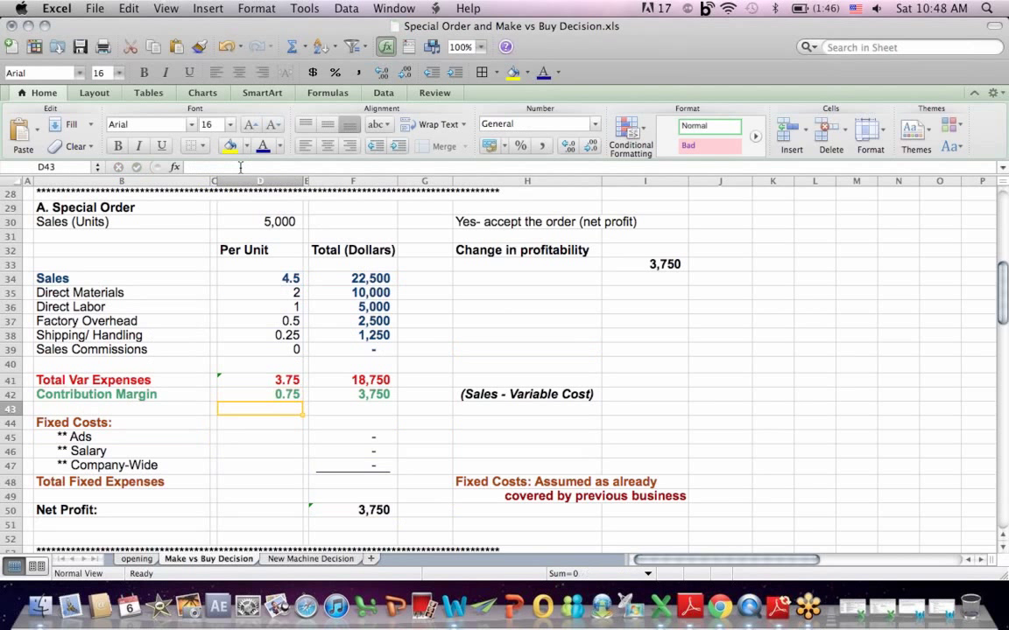
{"action": "left_click", "coordinate": [372, 394]}
{"action": "left_click", "coordinate": [211, 166]}
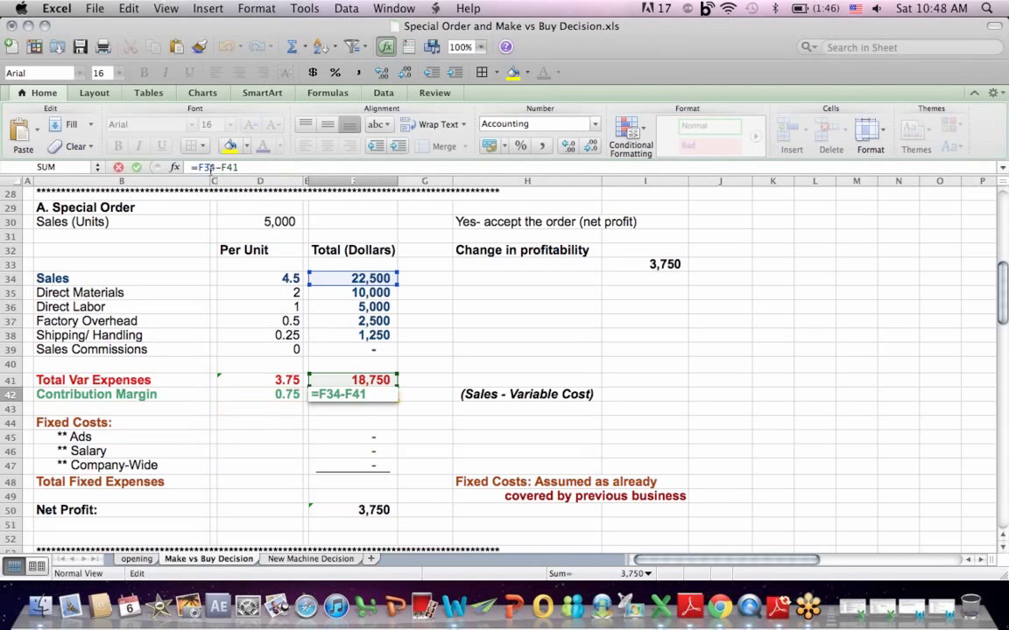
{"action": "key", "text": "Return"}
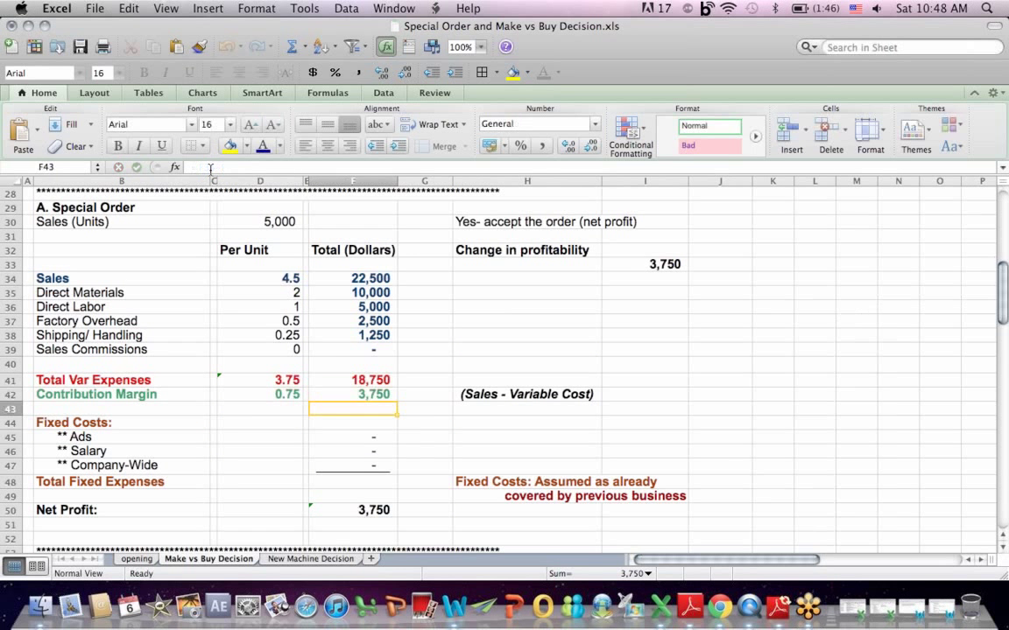
{"action": "left_click", "coordinate": [383, 278]}
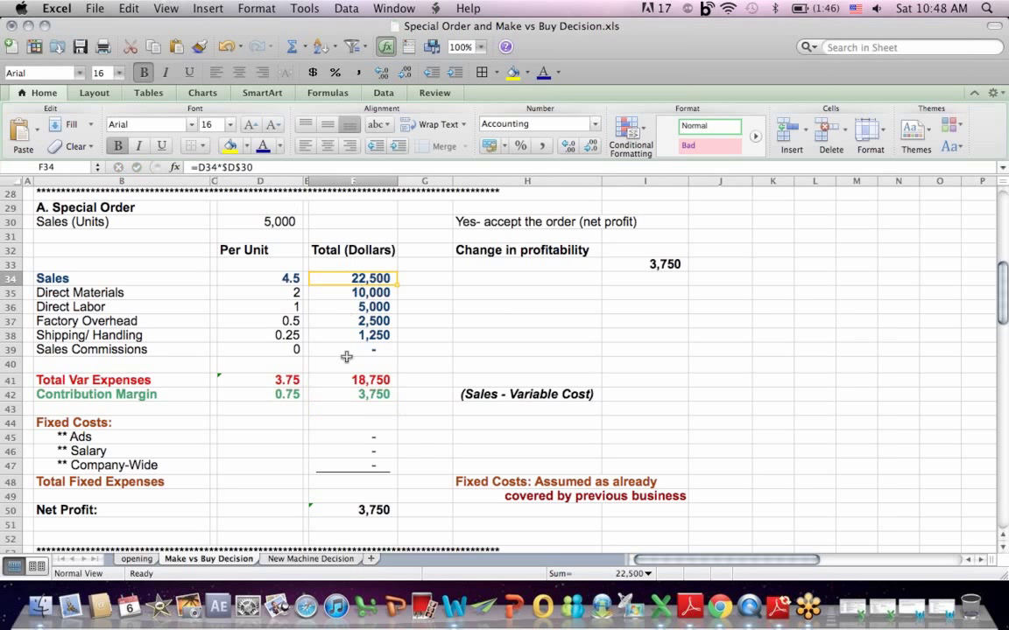
{"action": "left_click", "coordinate": [262, 393]}
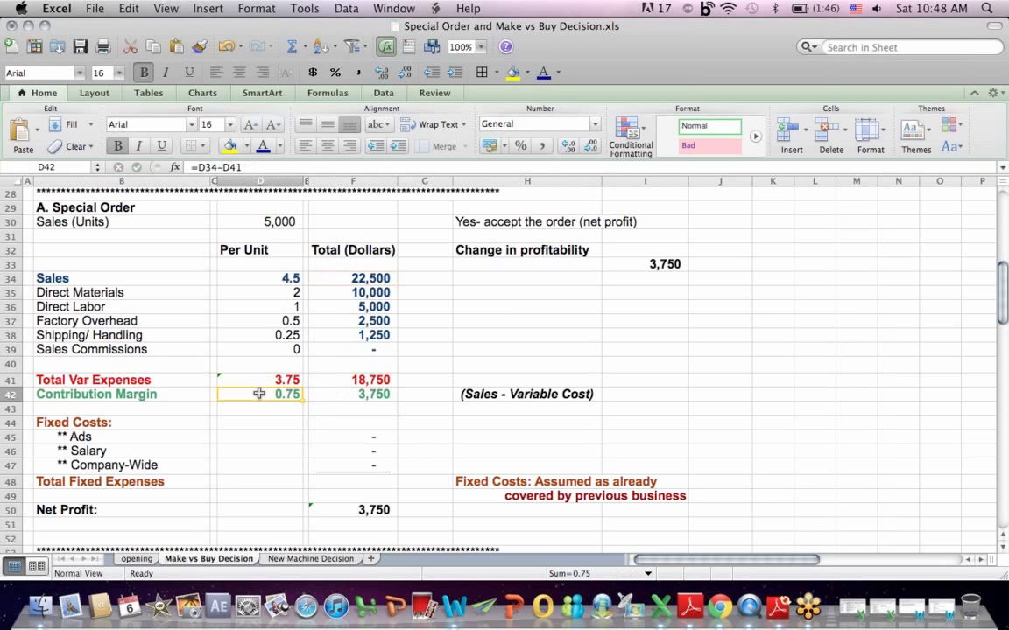
{"action": "left_click", "coordinate": [279, 221]}
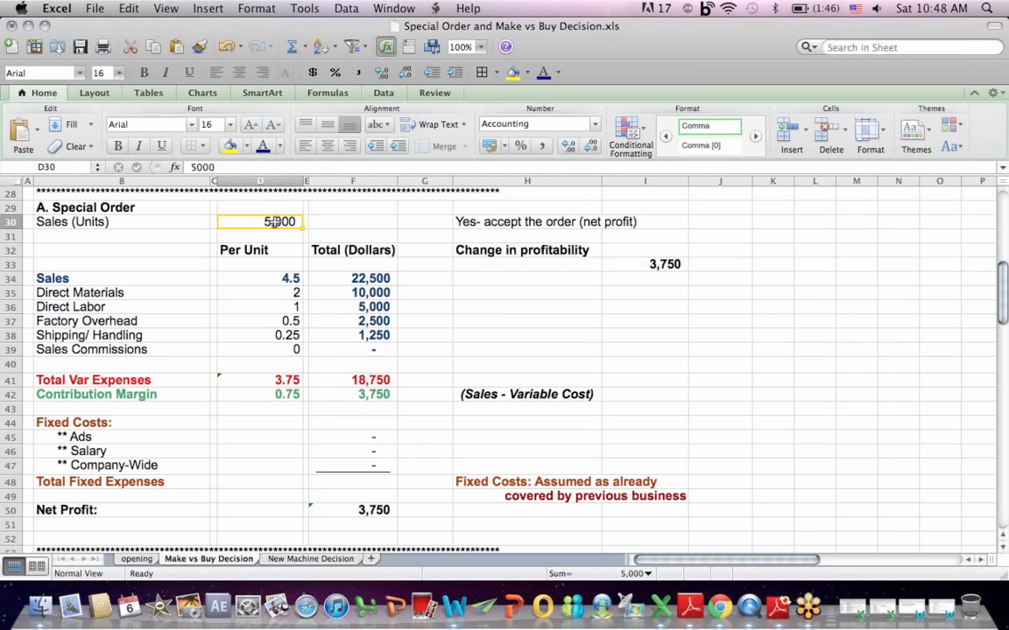
{"action": "left_click", "coordinate": [367, 395]}
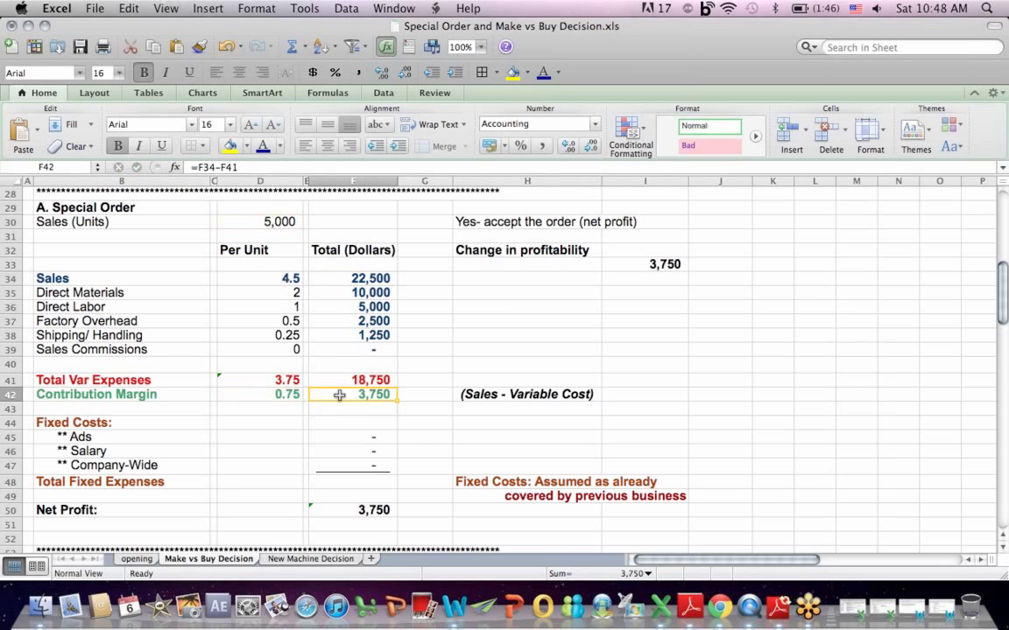
{"action": "left_click_drag", "start_coordinate": [73, 423], "coordinate": [344, 486]}
{"action": "left_click_drag", "start_coordinate": [391, 510], "coordinate": [49, 508]}
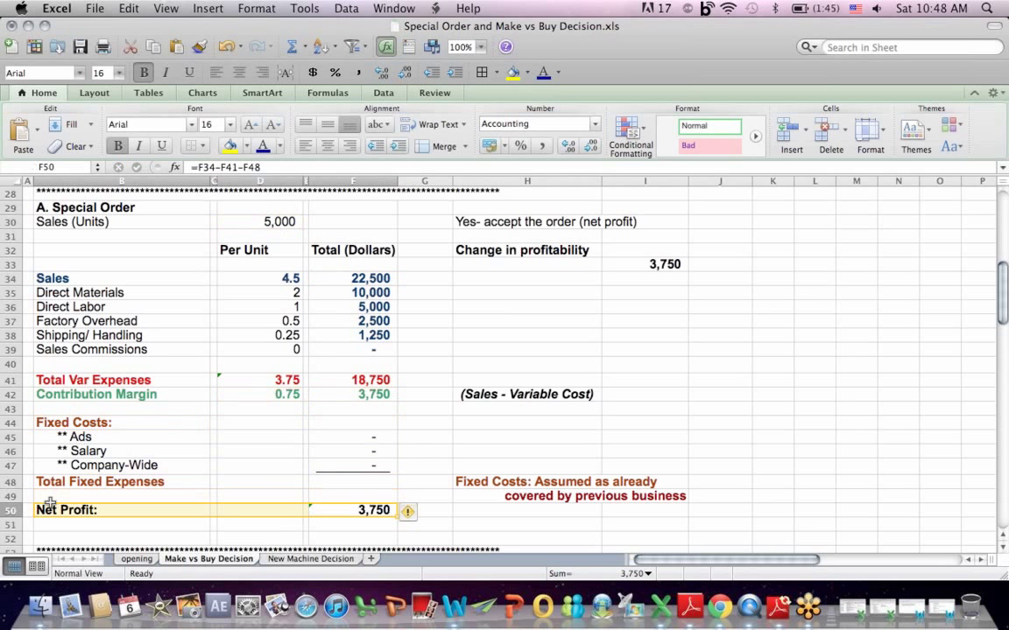
{"action": "left_click", "coordinate": [303, 424]}
{"action": "key", "text": "Down"}
{"action": "key", "text": "Down"}
{"action": "key", "text": "Down"}
{"action": "key", "text": "Down"}
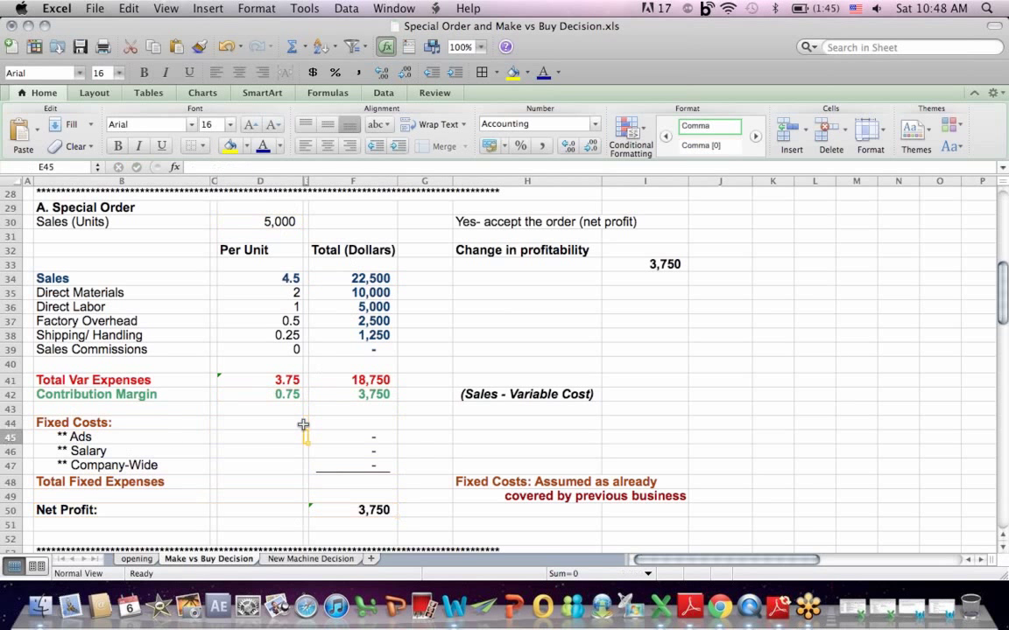
Step: Scroll to the 40,000-unit section and highlight the Make decision block and its Net Profit row
{"action": "key", "text": "Down"}
{"action": "key", "text": "Down"}
{"action": "key", "text": "Down"}
{"action": "key", "text": "Down"}
{"action": "key", "text": "Down"}
{"action": "key", "text": "Down"}
{"action": "key", "text": "Down"}
{"action": "key", "text": "Down"}
{"action": "key", "text": "Down"}
{"action": "key", "text": "Down"}
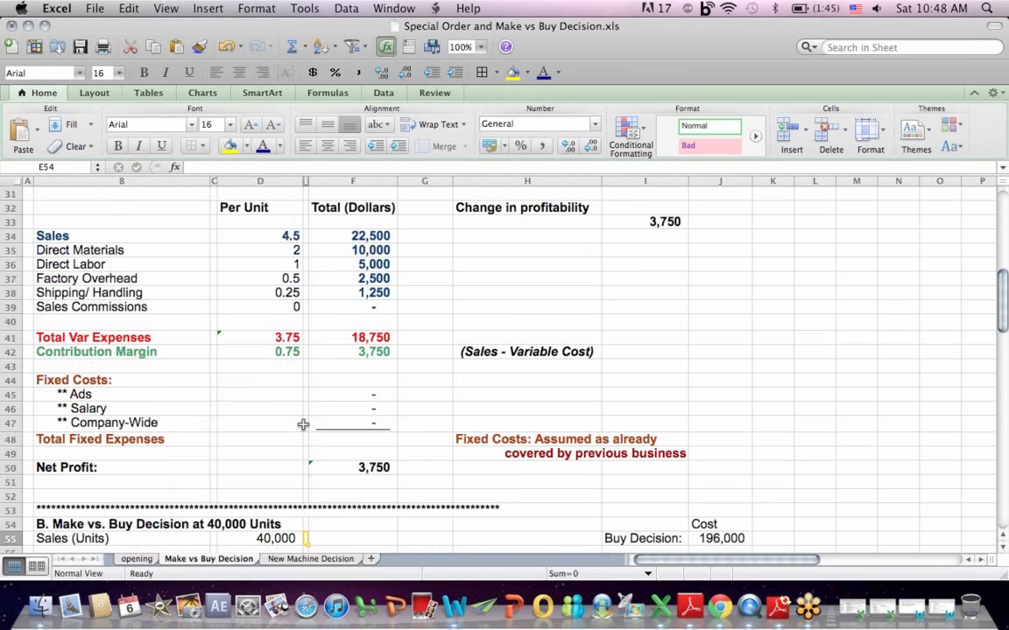
{"action": "key", "text": "Down"}
{"action": "key", "text": "Down"}
{"action": "key", "text": "Down"}
{"action": "key", "text": "Down"}
{"action": "key", "text": "Down"}
{"action": "key", "text": "Down"}
{"action": "key", "text": "Down"}
{"action": "key", "text": "Down"}
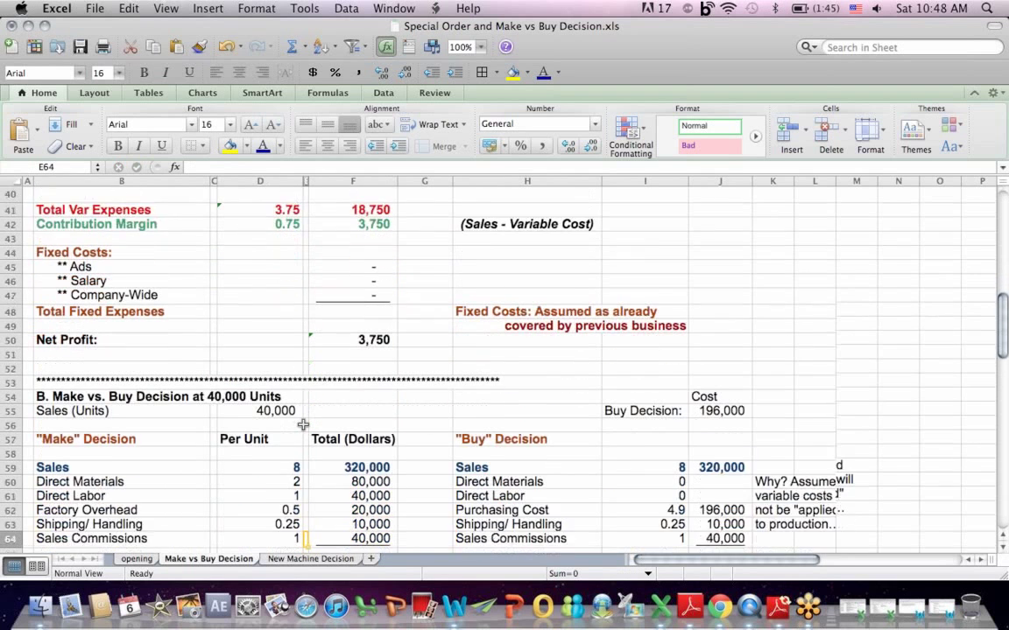
{"action": "key", "text": "Down"}
{"action": "key", "text": "Down"}
{"action": "key", "text": "Down"}
{"action": "key", "text": "Down"}
{"action": "key", "text": "Down"}
{"action": "key", "text": "Down"}
{"action": "key", "text": "Down"}
{"action": "key", "text": "Down"}
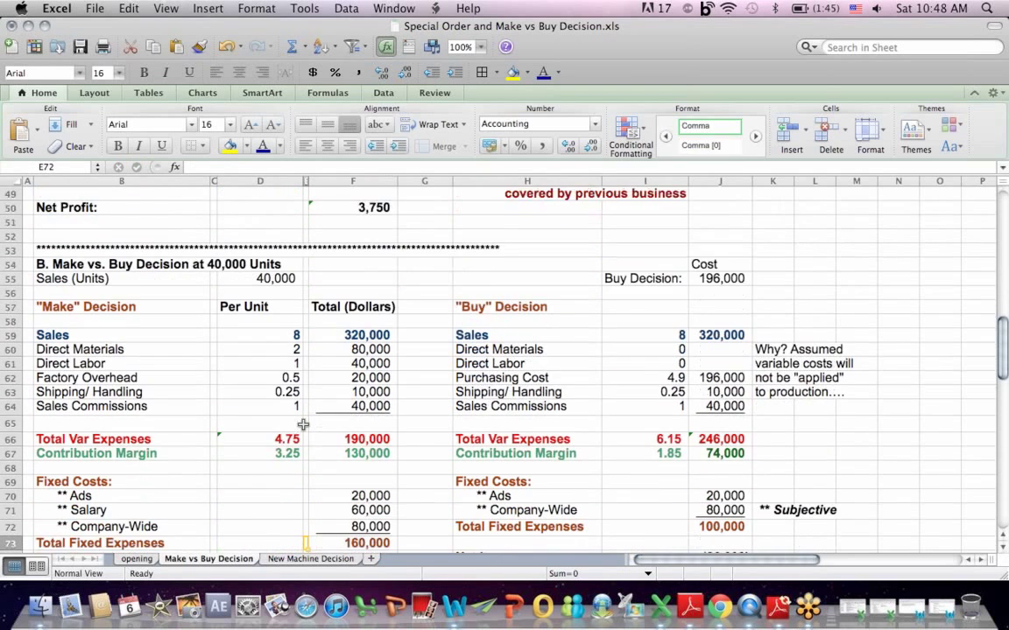
{"action": "key", "text": "Down"}
{"action": "key", "text": "Down"}
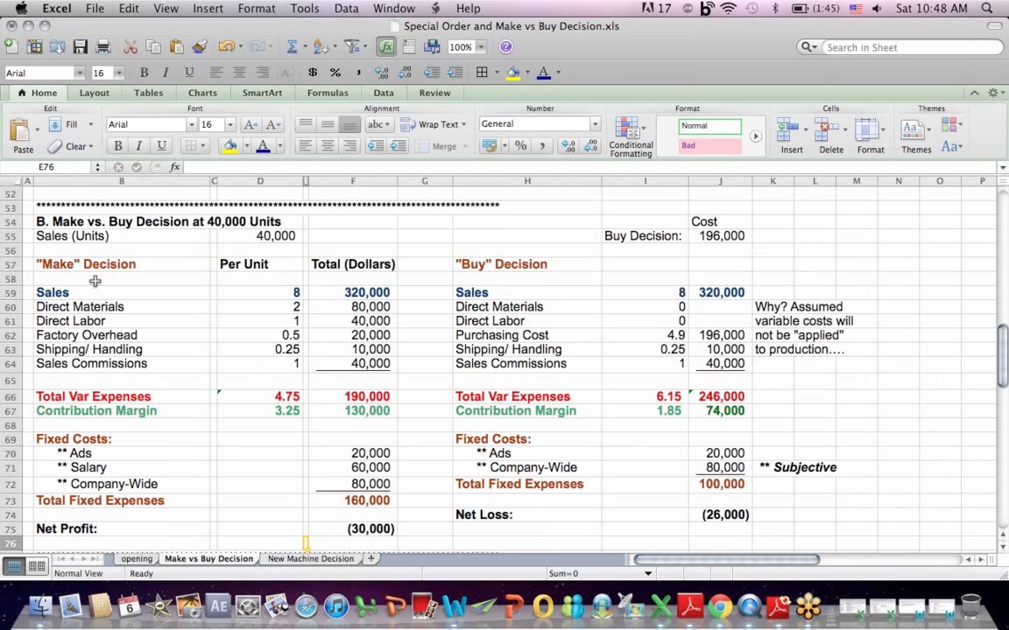
{"action": "left_click_drag", "start_coordinate": [75, 273], "coordinate": [378, 525]}
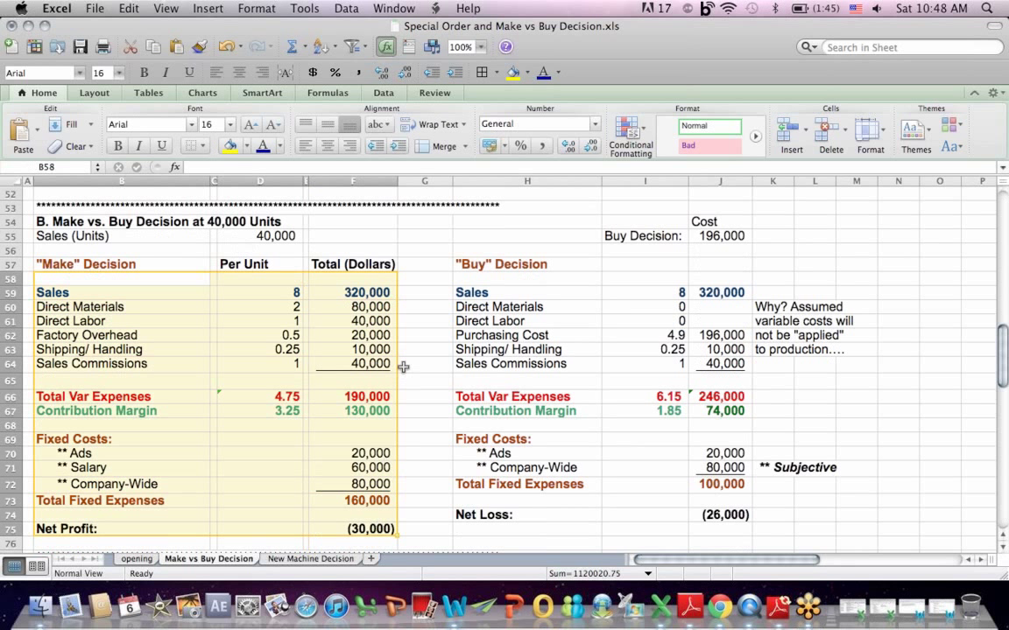
{"action": "left_click", "coordinate": [376, 245]}
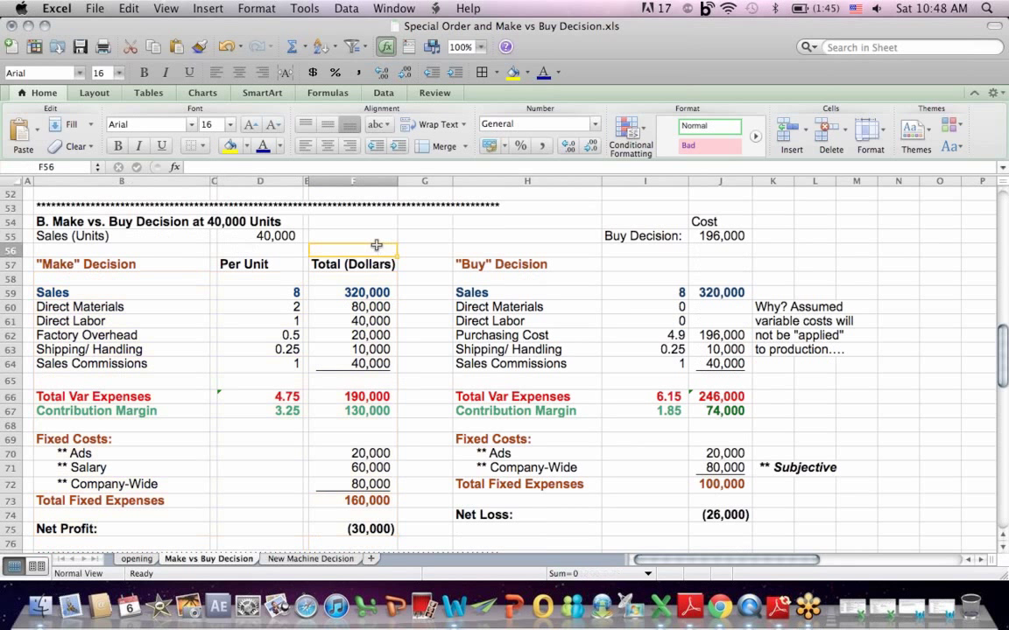
{"action": "left_click", "coordinate": [114, 260]}
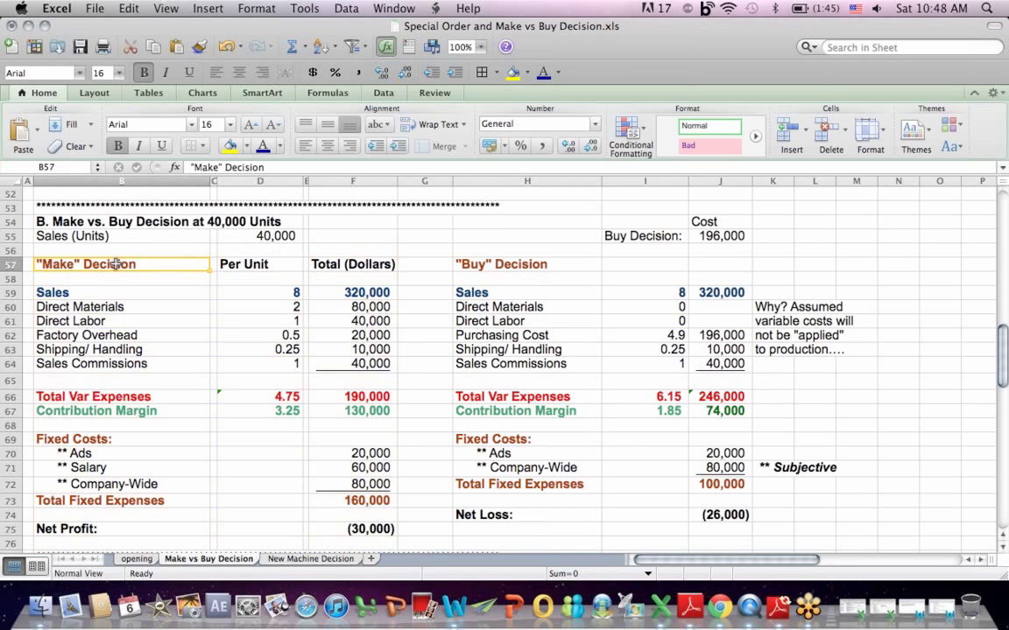
{"action": "left_click_drag", "start_coordinate": [382, 531], "coordinate": [30, 535]}
{"action": "left_click", "coordinate": [537, 251]}
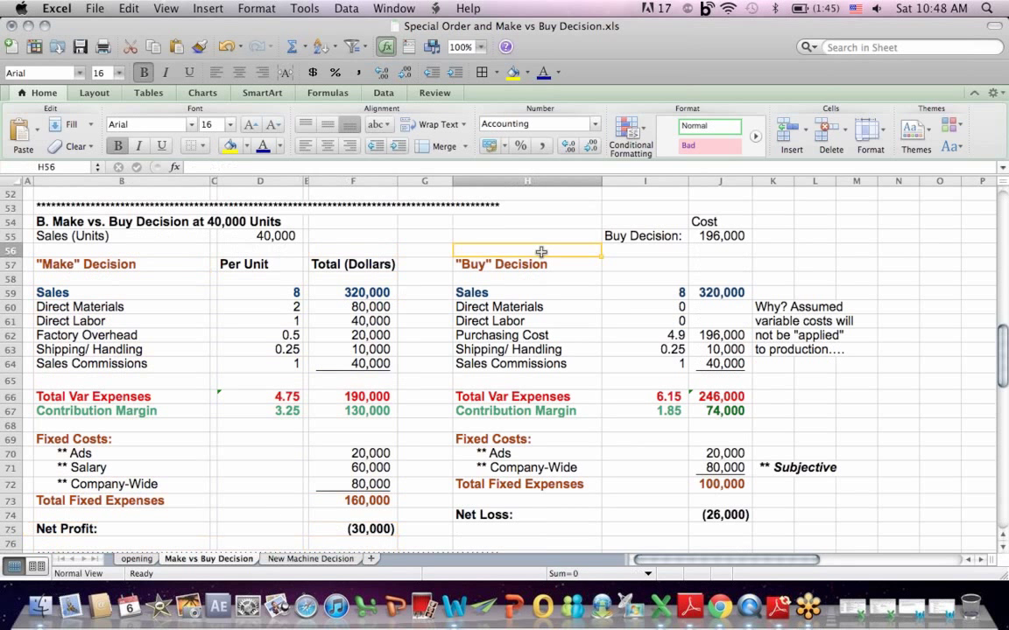
{"action": "left_click", "coordinate": [508, 266]}
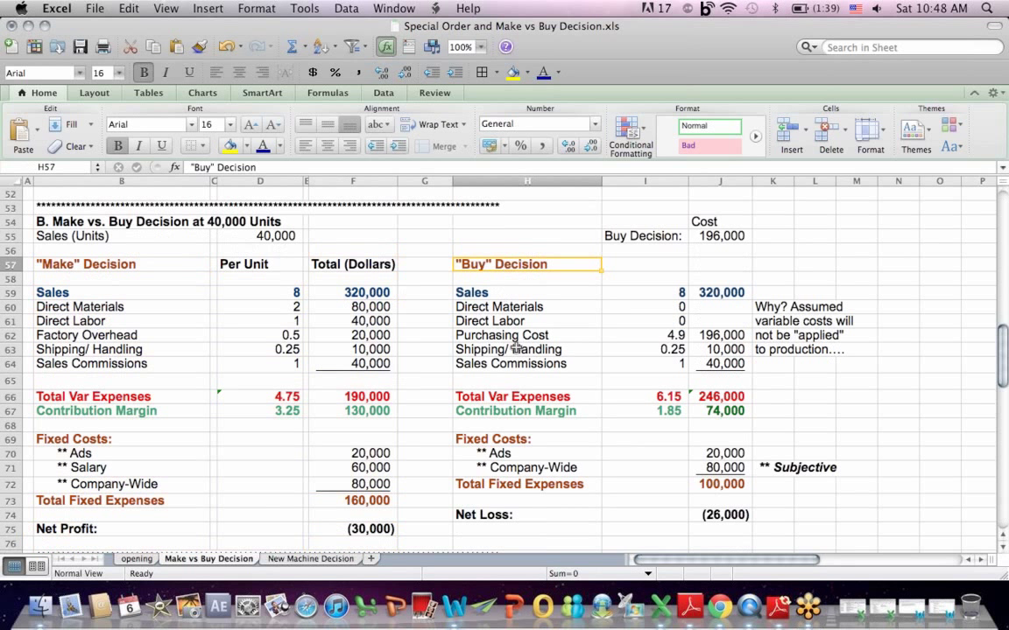
{"action": "left_click_drag", "start_coordinate": [506, 337], "coordinate": [712, 335]}
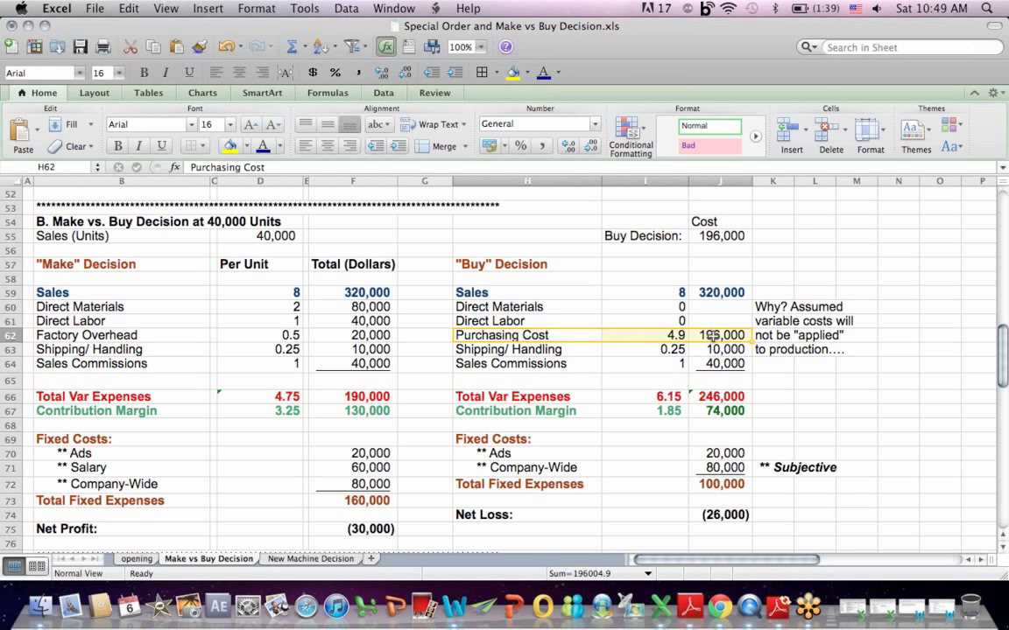
{"action": "left_click", "coordinate": [713, 335]}
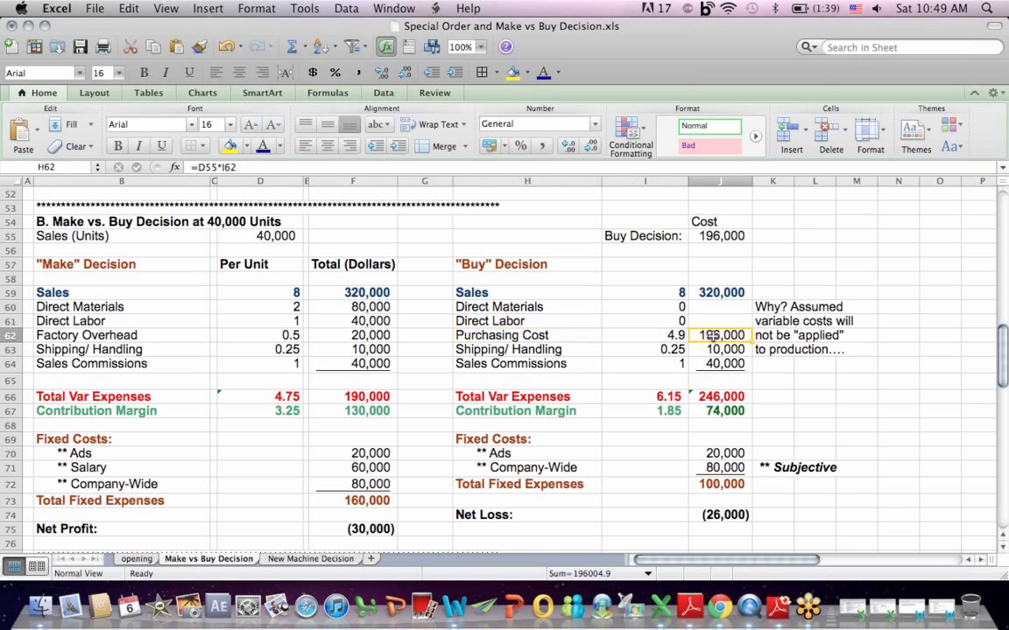
{"action": "left_click", "coordinate": [634, 337]}
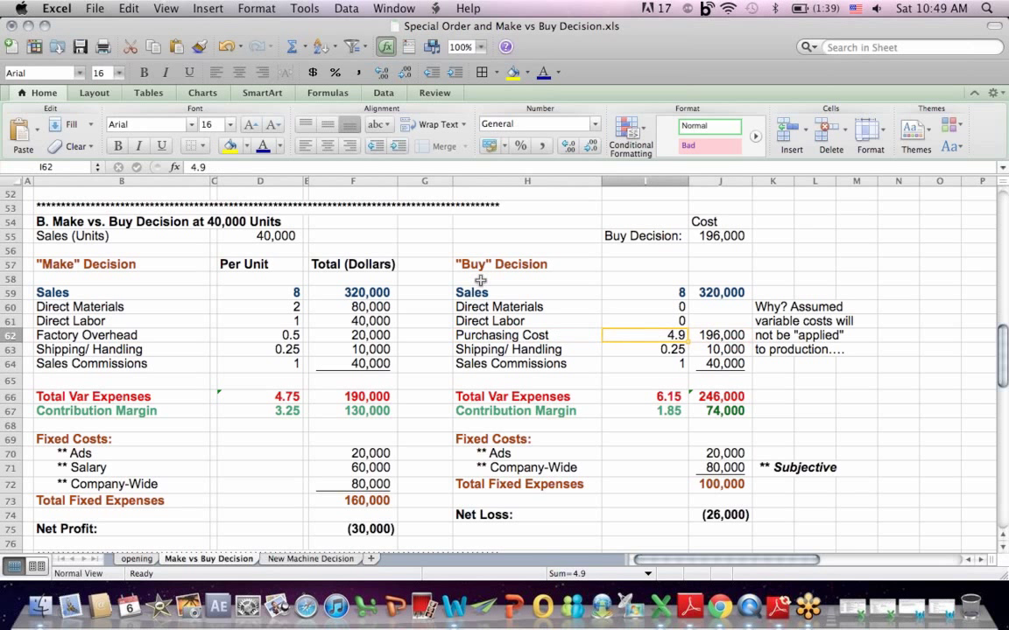
{"action": "left_click_drag", "start_coordinate": [289, 292], "coordinate": [626, 308]}
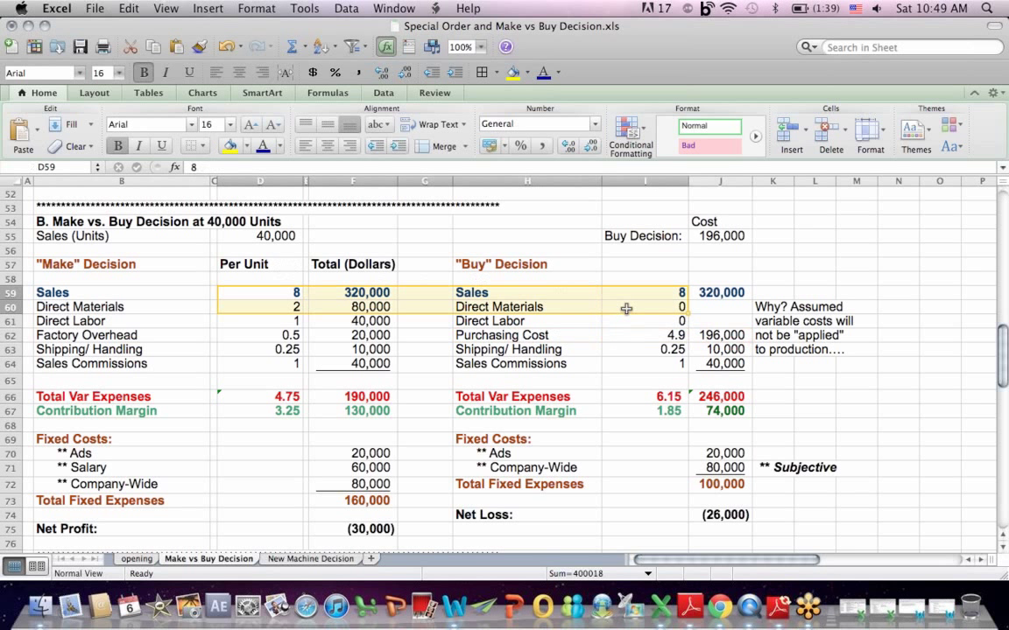
{"action": "left_click", "coordinate": [626, 308]}
{"action": "left_click_drag", "start_coordinate": [495, 303], "coordinate": [646, 326]}
{"action": "left_click", "coordinate": [652, 329]}
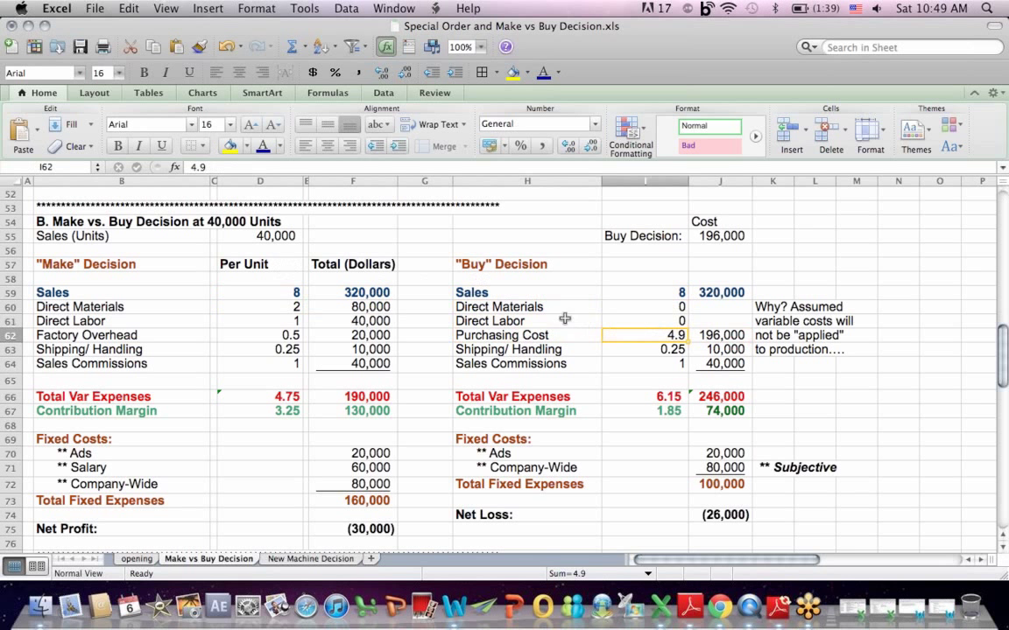
{"action": "left_click_drag", "start_coordinate": [470, 306], "coordinate": [664, 325]}
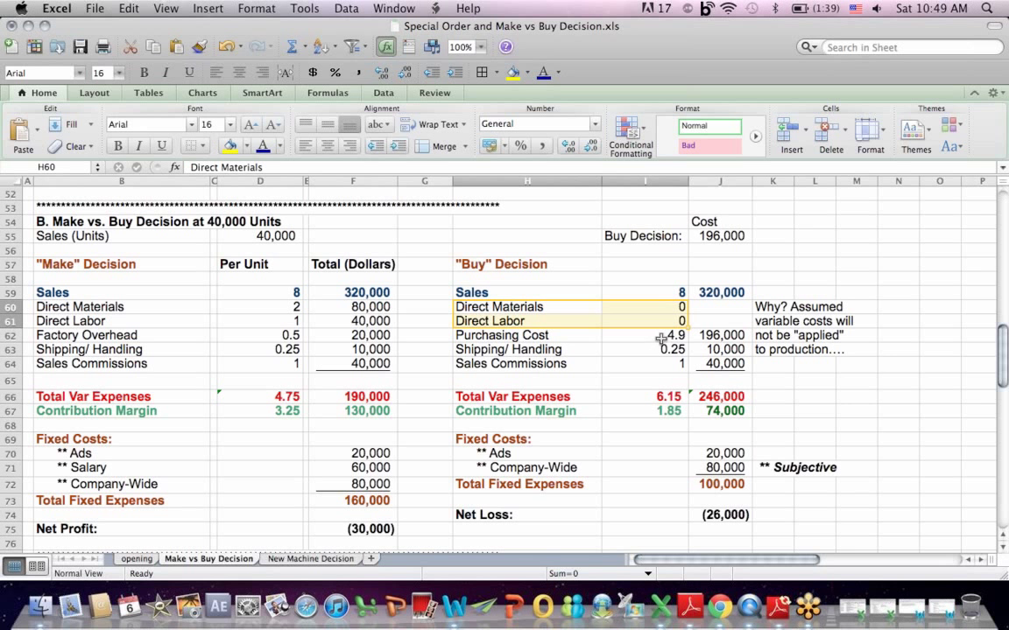
{"action": "left_click_drag", "start_coordinate": [659, 336], "coordinate": [464, 340]}
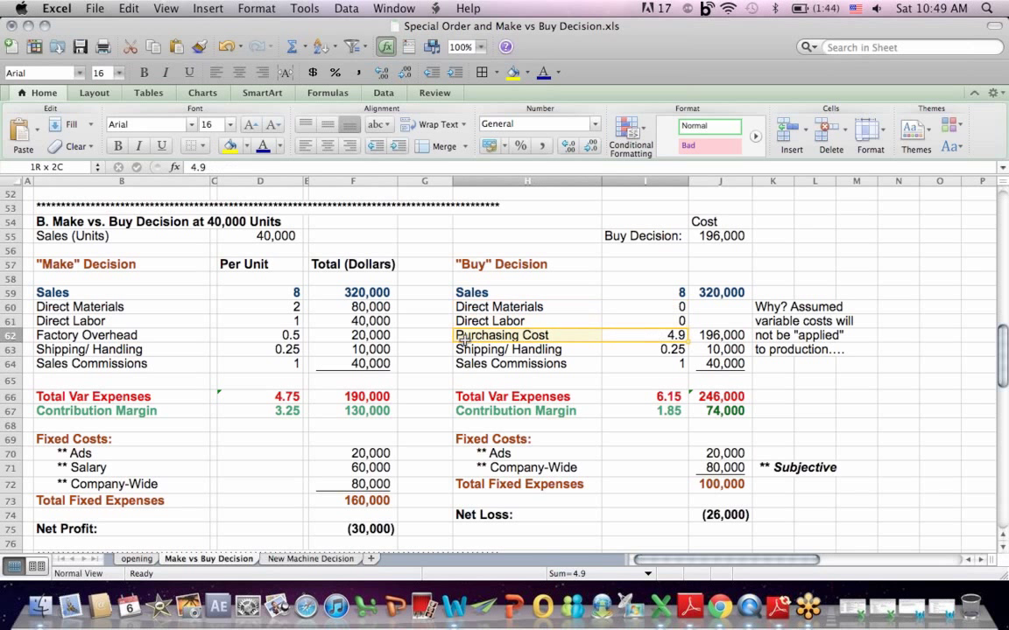
{"action": "left_click", "coordinate": [267, 337]}
{"action": "left_click_drag", "start_coordinate": [153, 340], "coordinate": [263, 350]}
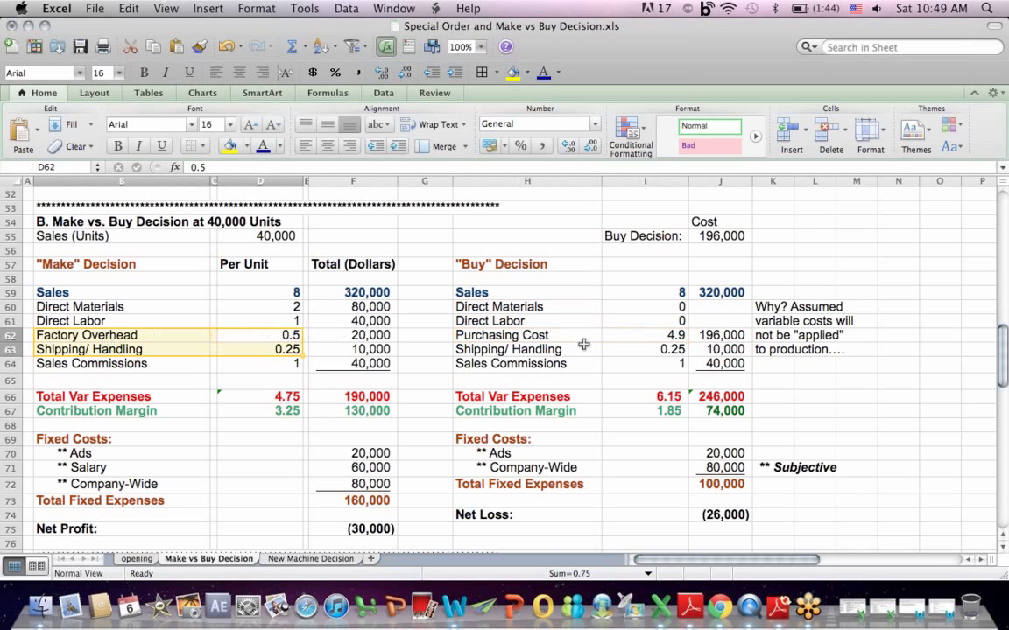
{"action": "left_click", "coordinate": [583, 324]}
{"action": "left_click_drag", "start_coordinate": [79, 308], "coordinate": [253, 334]}
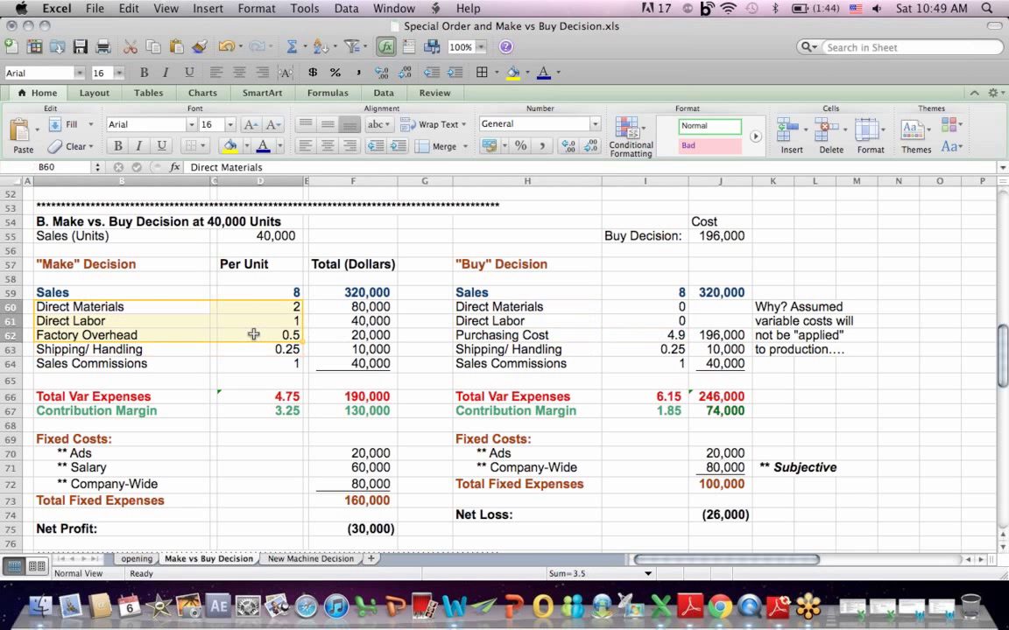
{"action": "left_click", "coordinate": [508, 306]}
{"action": "left_click_drag", "start_coordinate": [653, 303], "coordinate": [698, 319]}
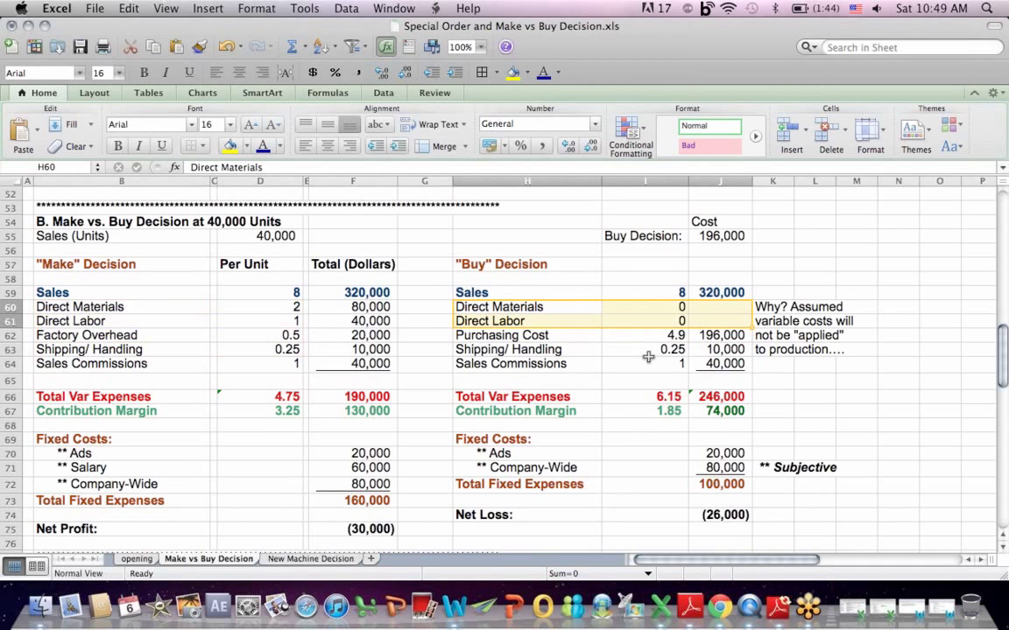
{"action": "left_click_drag", "start_coordinate": [656, 336], "coordinate": [466, 338]}
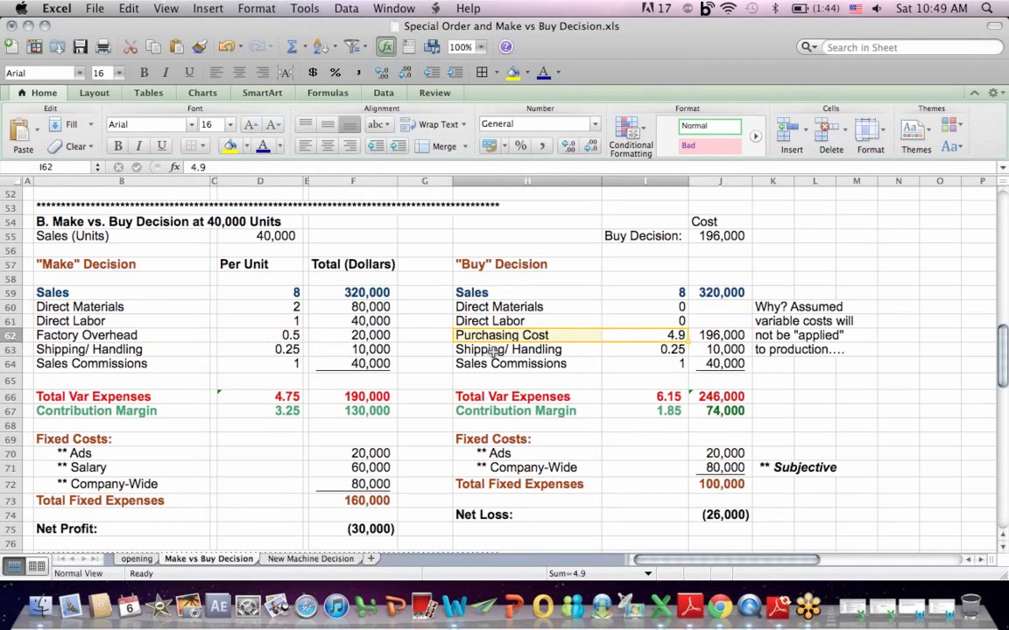
{"action": "left_click_drag", "start_coordinate": [473, 349], "coordinate": [676, 345]}
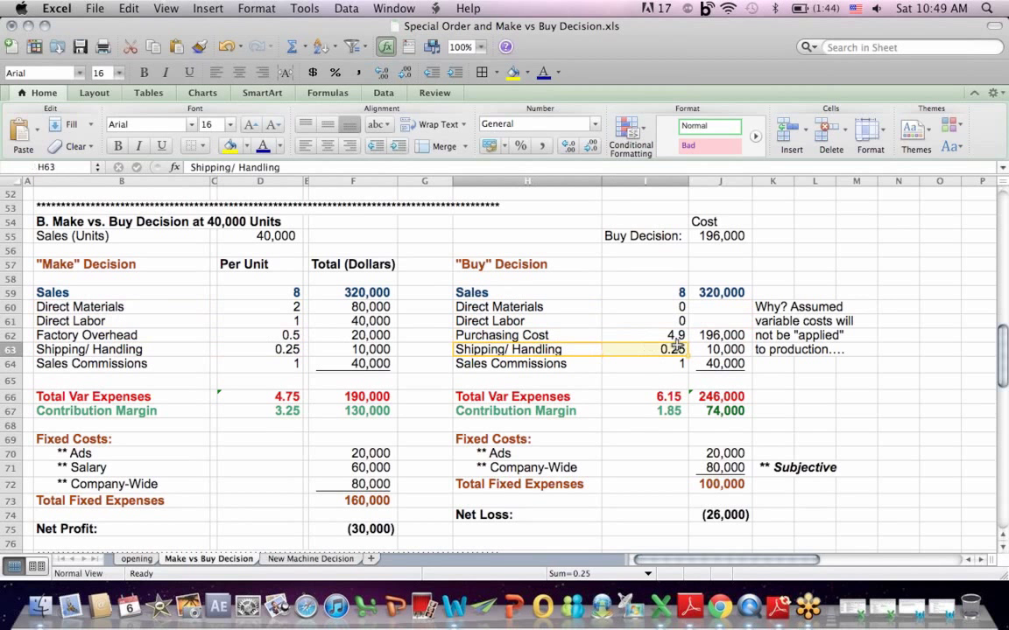
{"action": "left_click", "coordinate": [294, 349]}
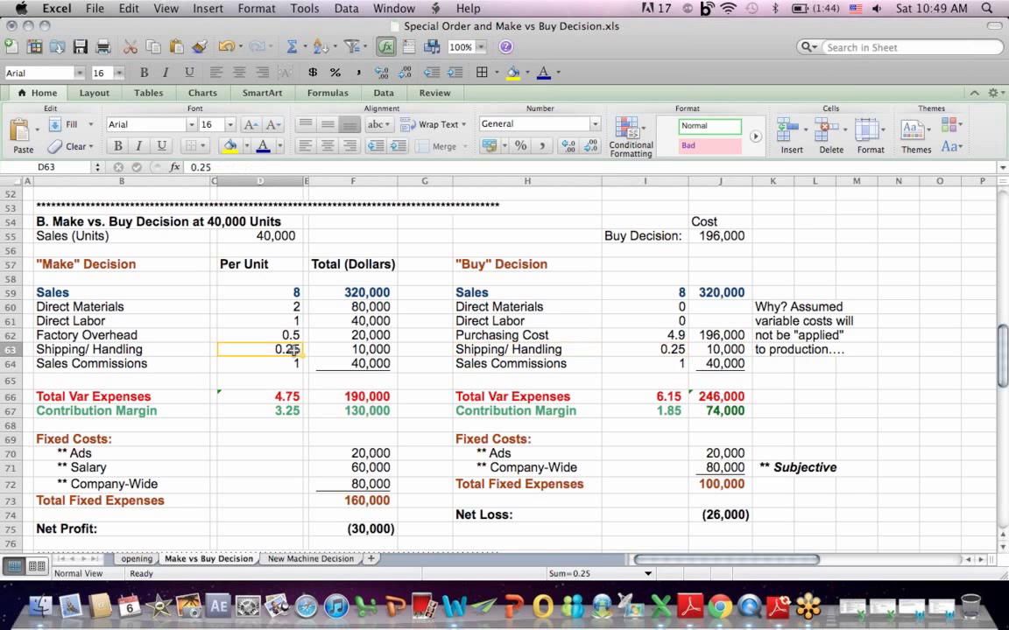
{"action": "left_click_drag", "start_coordinate": [78, 363], "coordinate": [618, 365]}
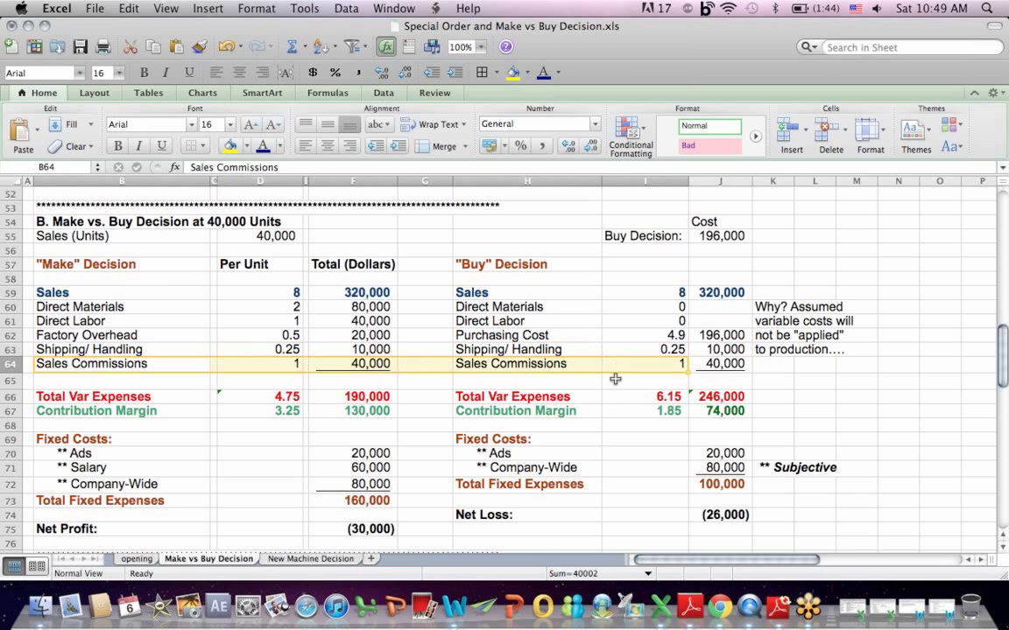
{"action": "left_click", "coordinate": [632, 455]}
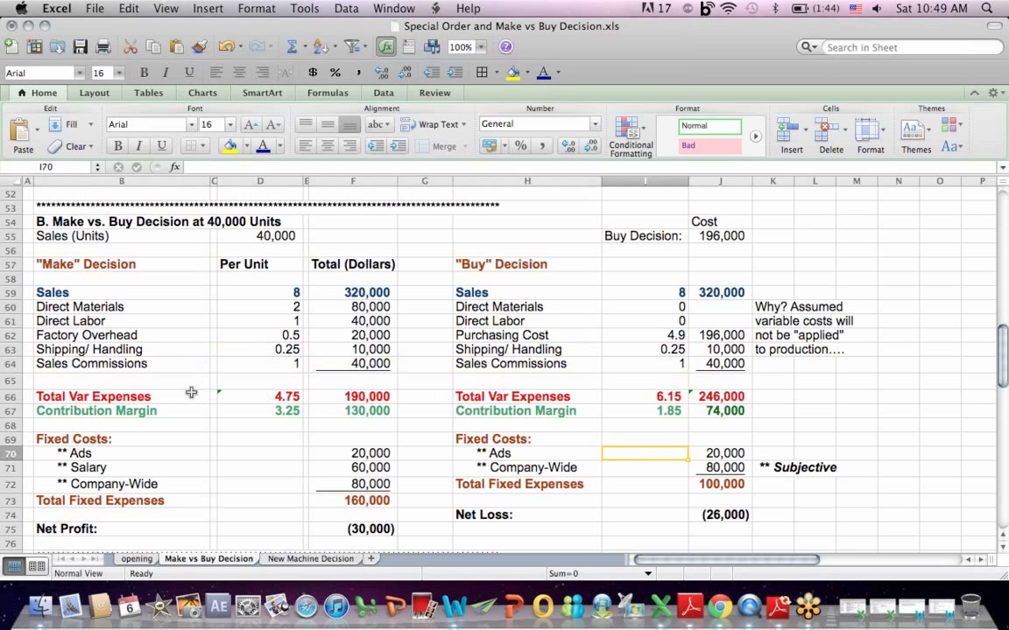
{"action": "left_click_drag", "start_coordinate": [191, 393], "coordinate": [618, 396]}
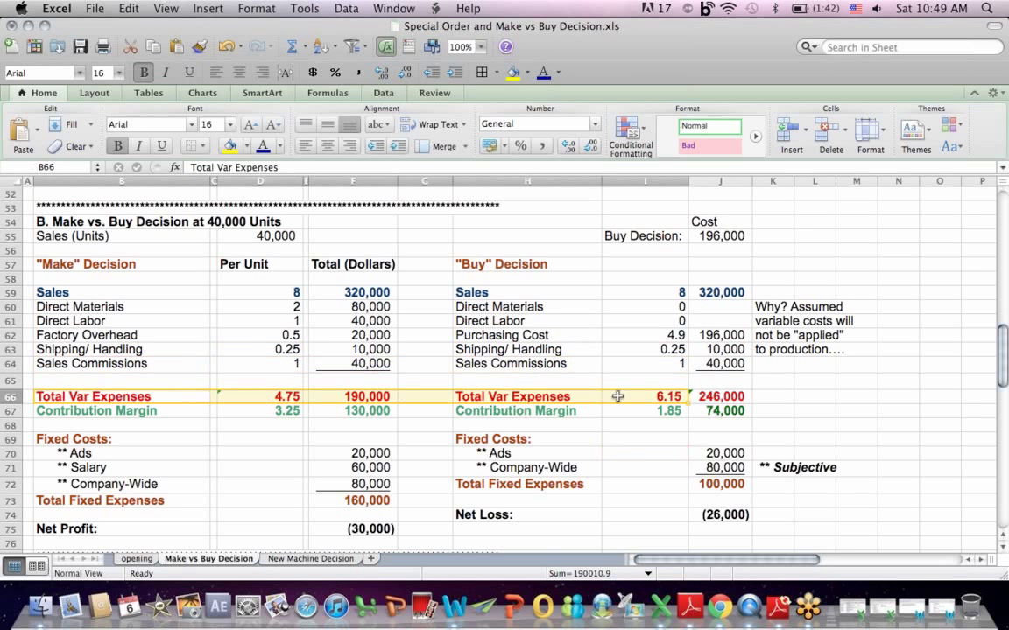
{"action": "left_click", "coordinate": [617, 396]}
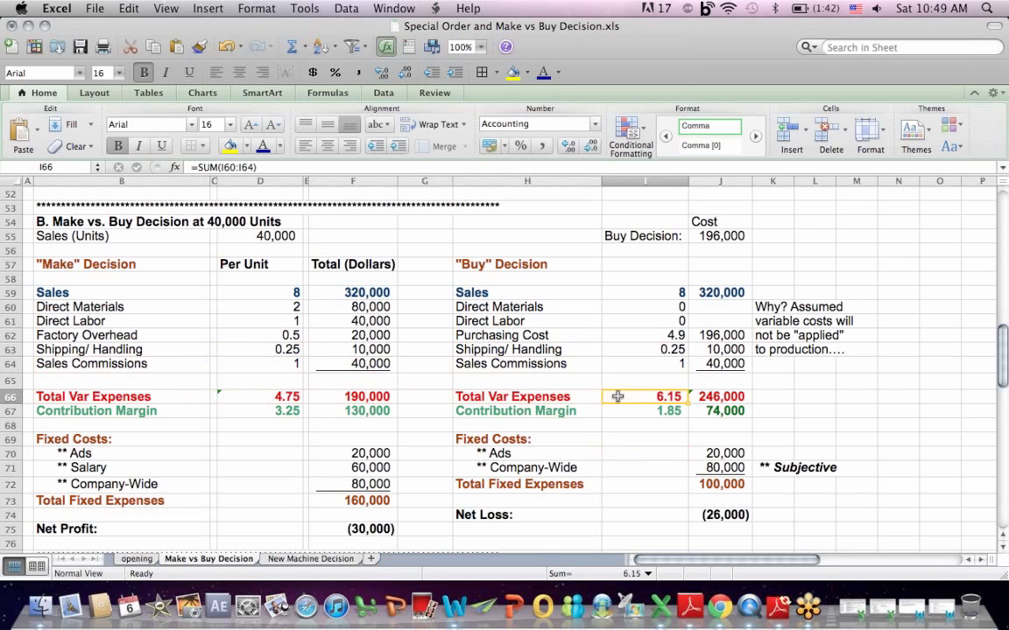
{"action": "left_click", "coordinate": [221, 166]}
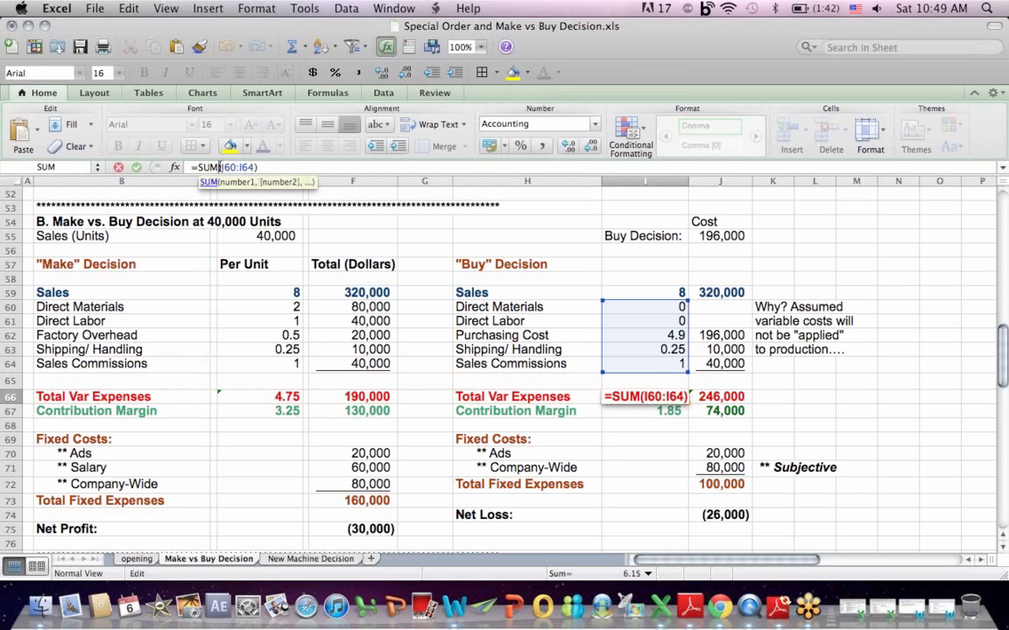
{"action": "key", "text": "Return"}
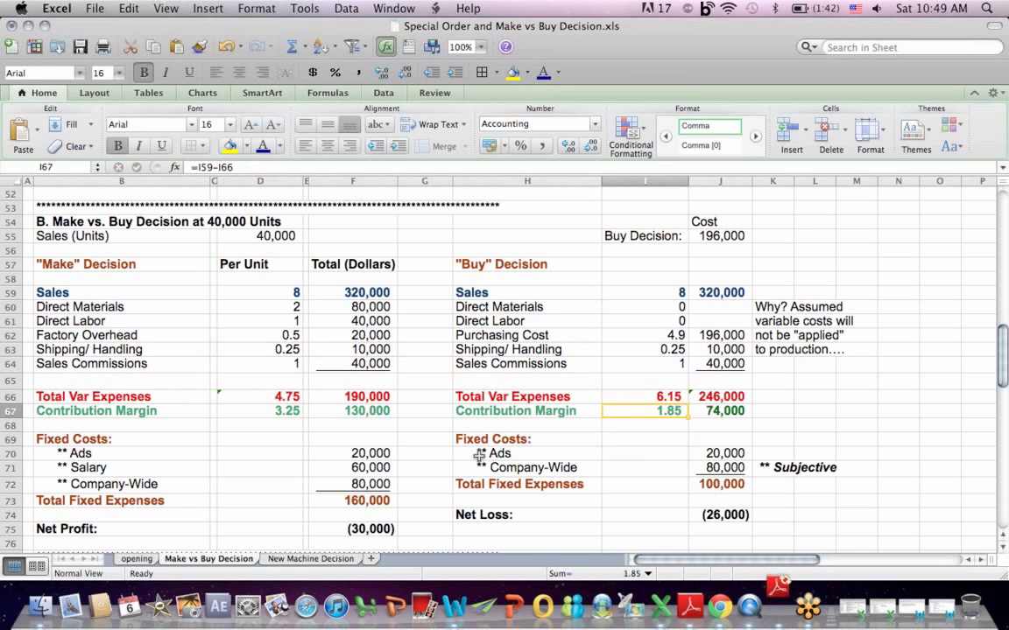
{"action": "left_click", "coordinate": [244, 408]}
{"action": "left_click", "coordinate": [655, 411]}
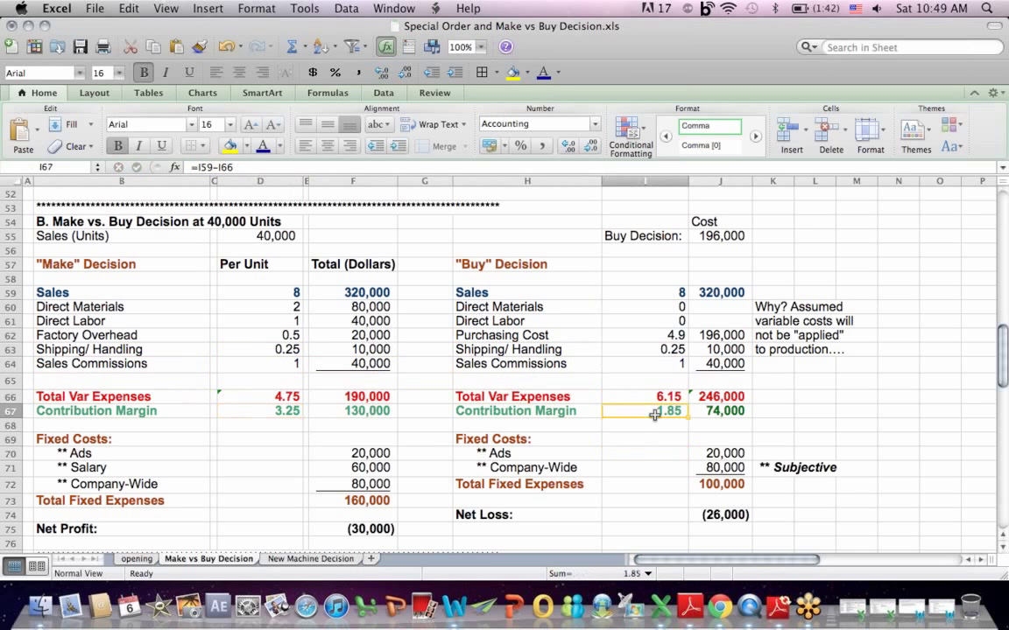
{"action": "left_click", "coordinate": [217, 167]}
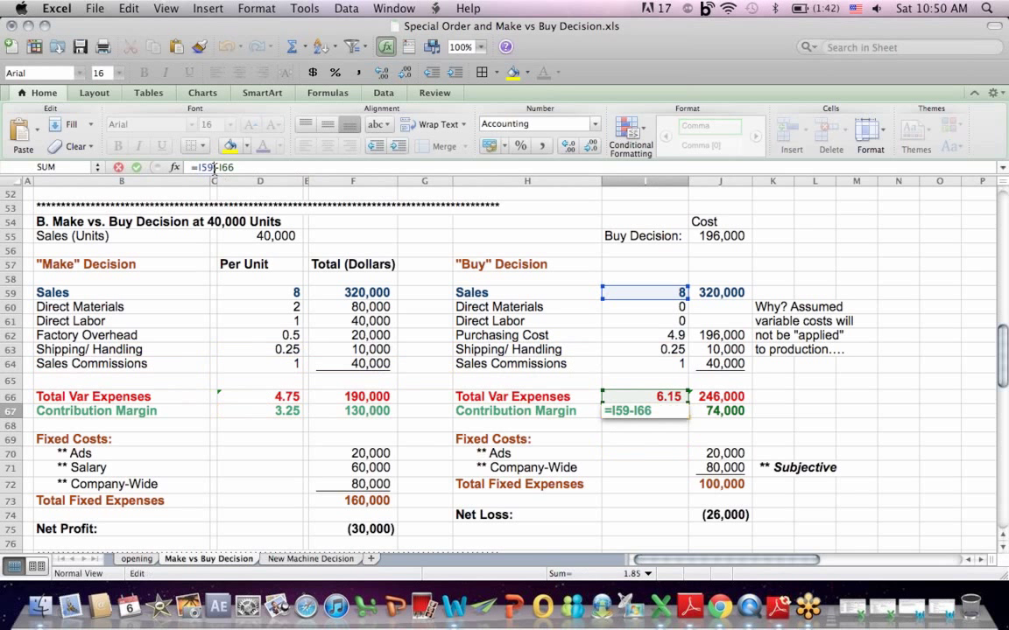
{"action": "key", "text": "Return"}
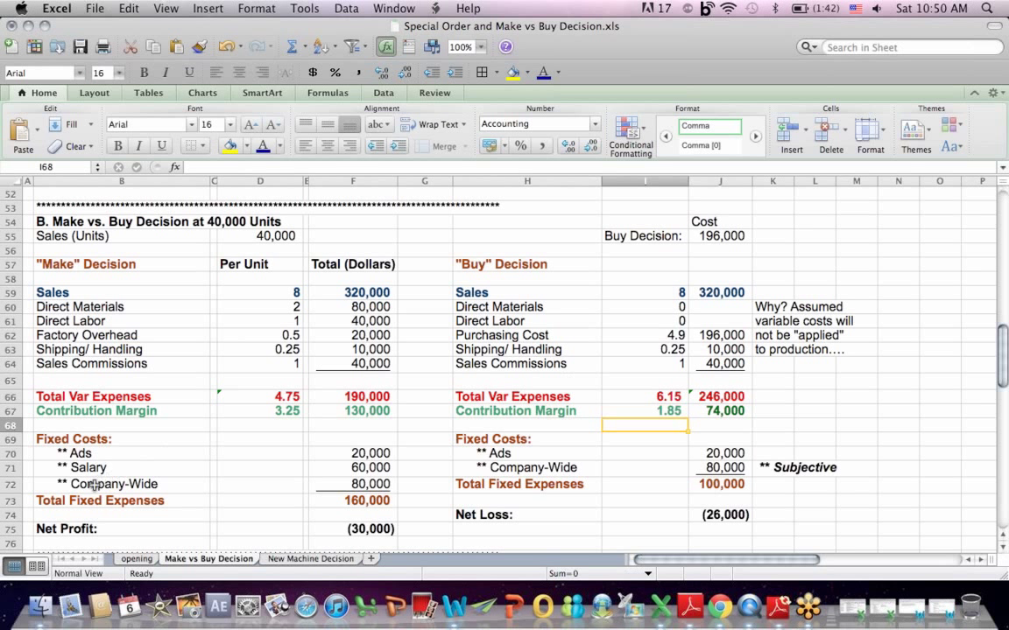
{"action": "left_click_drag", "start_coordinate": [118, 485], "coordinate": [359, 485]}
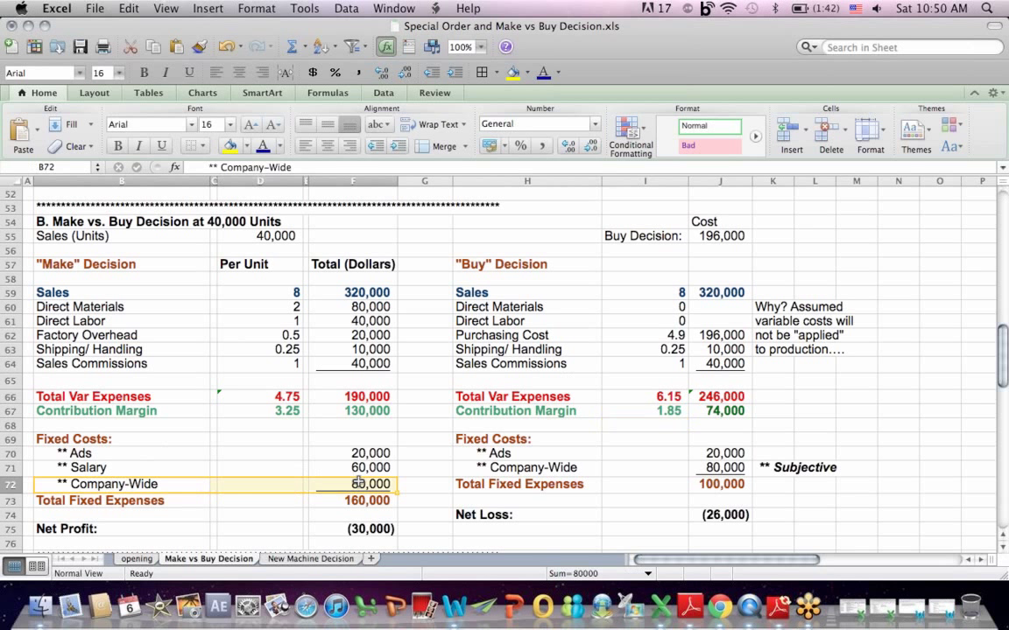
{"action": "left_click", "coordinate": [423, 451]}
{"action": "left_click_drag", "start_coordinate": [365, 453], "coordinate": [706, 453]}
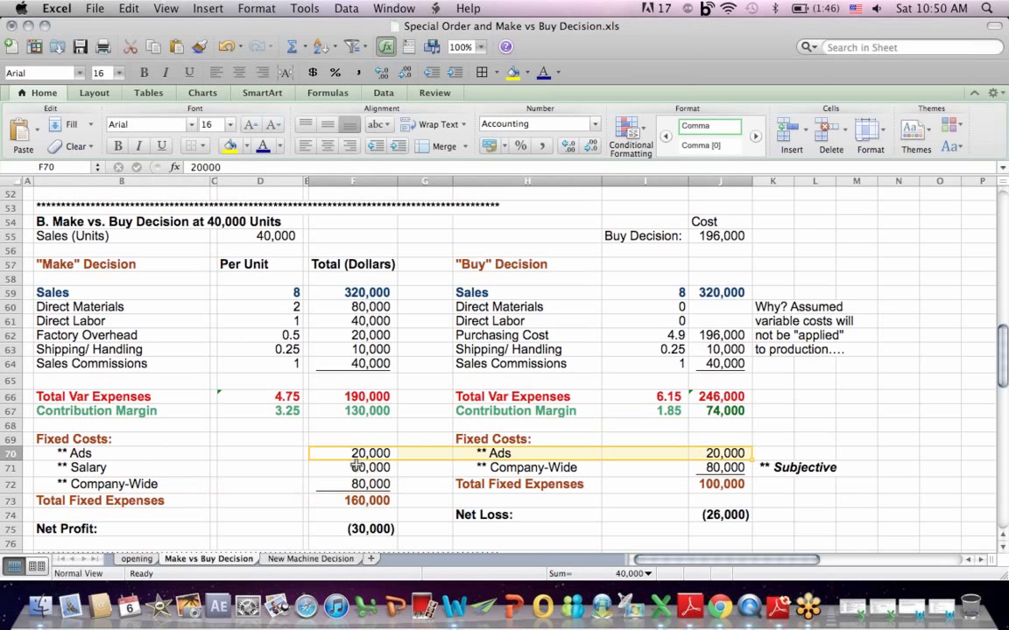
{"action": "left_click_drag", "start_coordinate": [100, 467], "coordinate": [195, 482]}
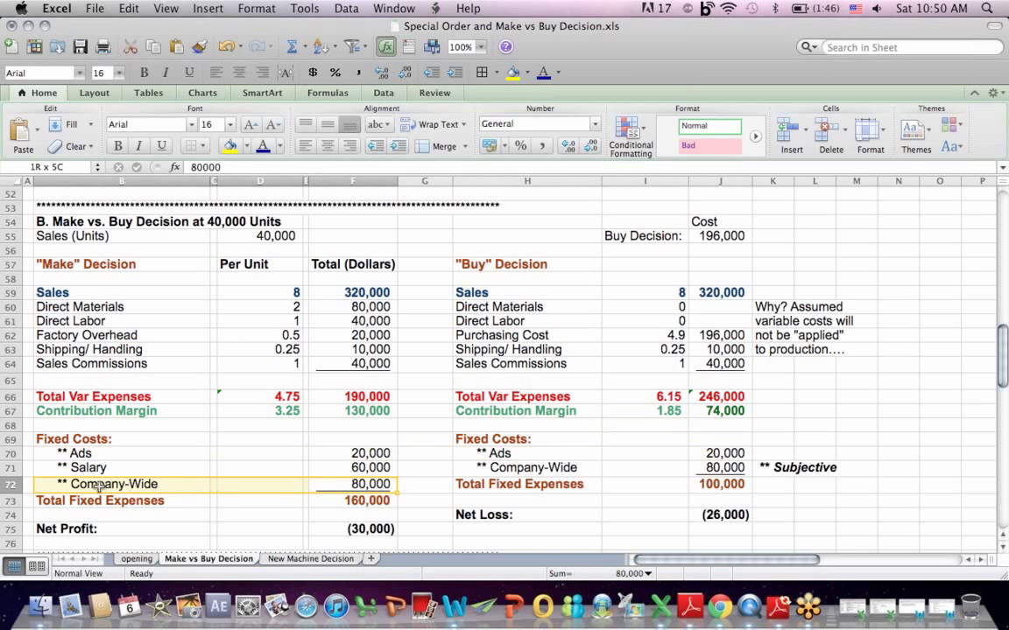
{"action": "left_click_drag", "start_coordinate": [555, 466], "coordinate": [716, 466]}
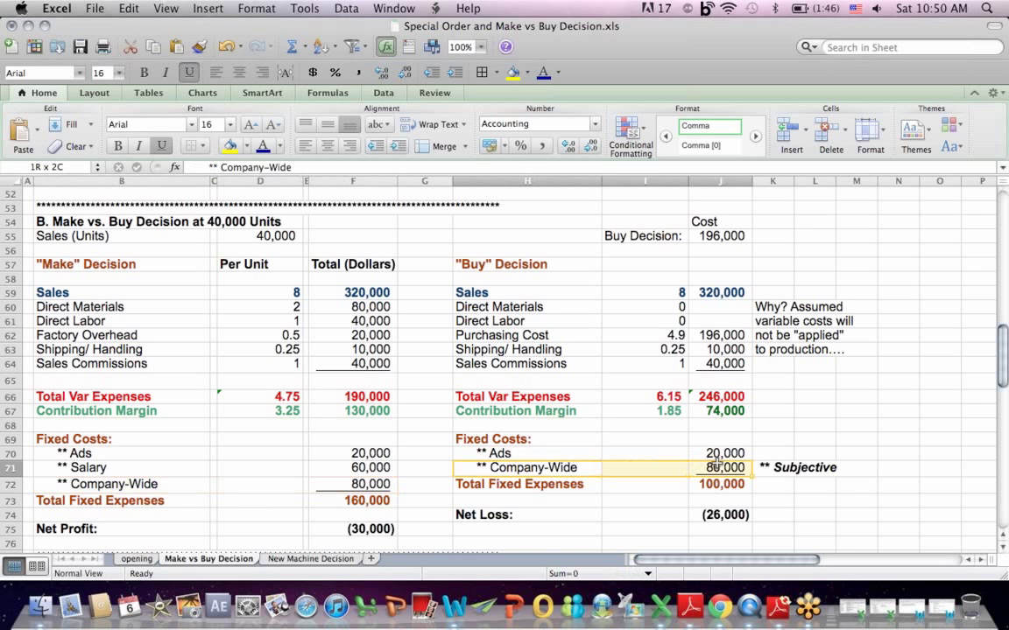
{"action": "left_click_drag", "start_coordinate": [359, 466], "coordinate": [63, 468]}
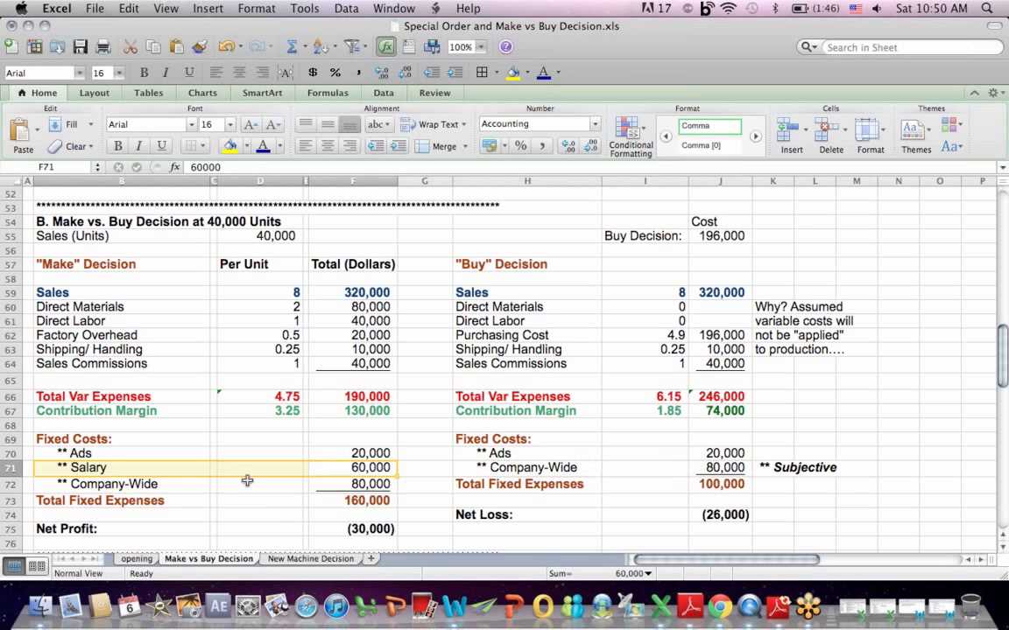
{"action": "left_click", "coordinate": [291, 493]}
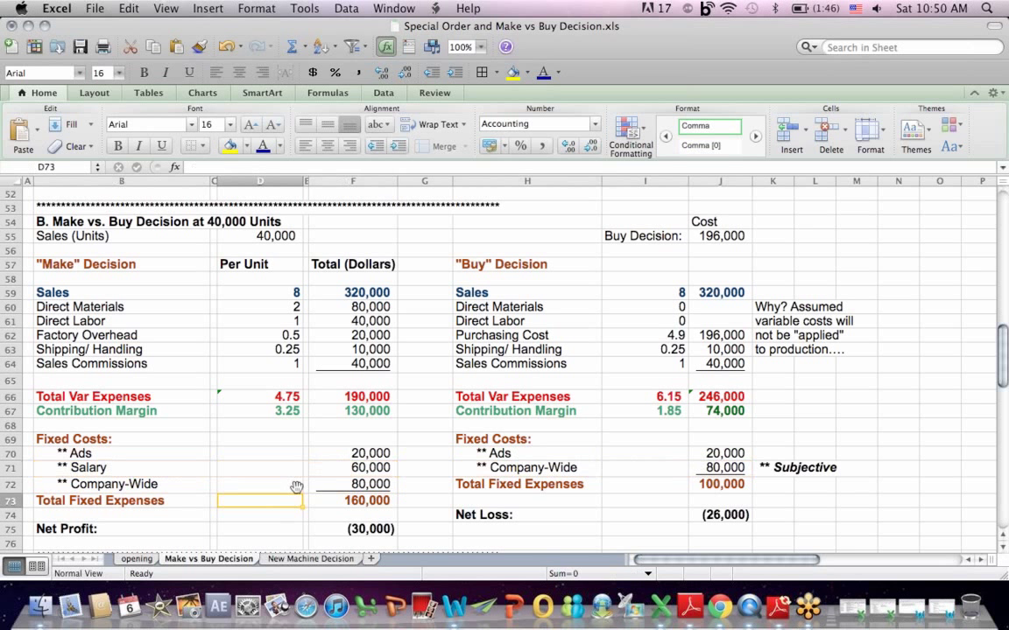
{"action": "left_click_drag", "start_coordinate": [350, 468], "coordinate": [96, 469]}
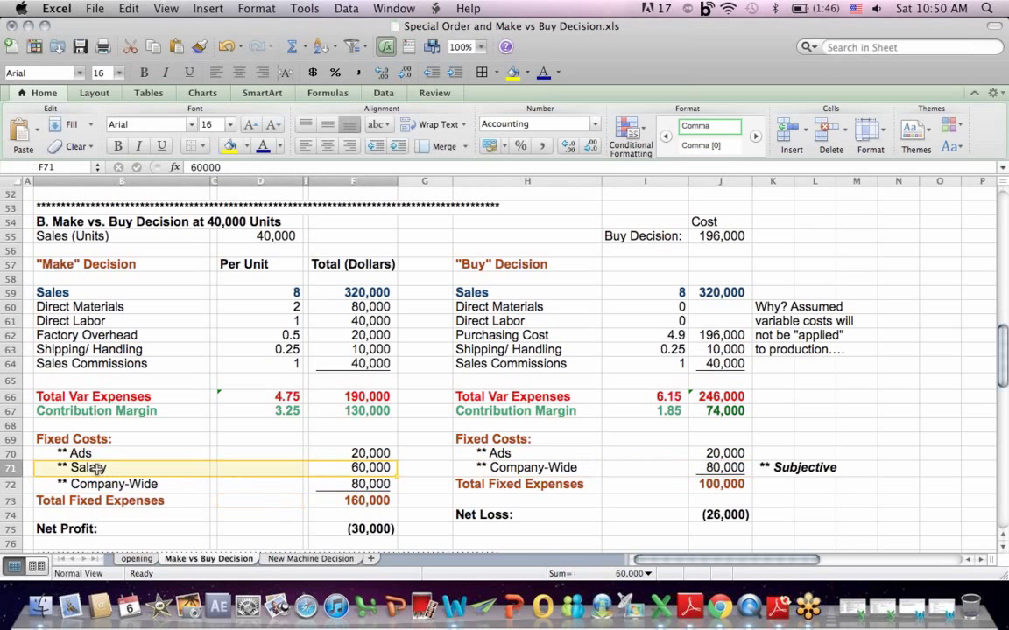
{"action": "left_click", "coordinate": [713, 484]}
{"action": "left_click", "coordinate": [354, 501]}
{"action": "left_click", "coordinate": [712, 485]}
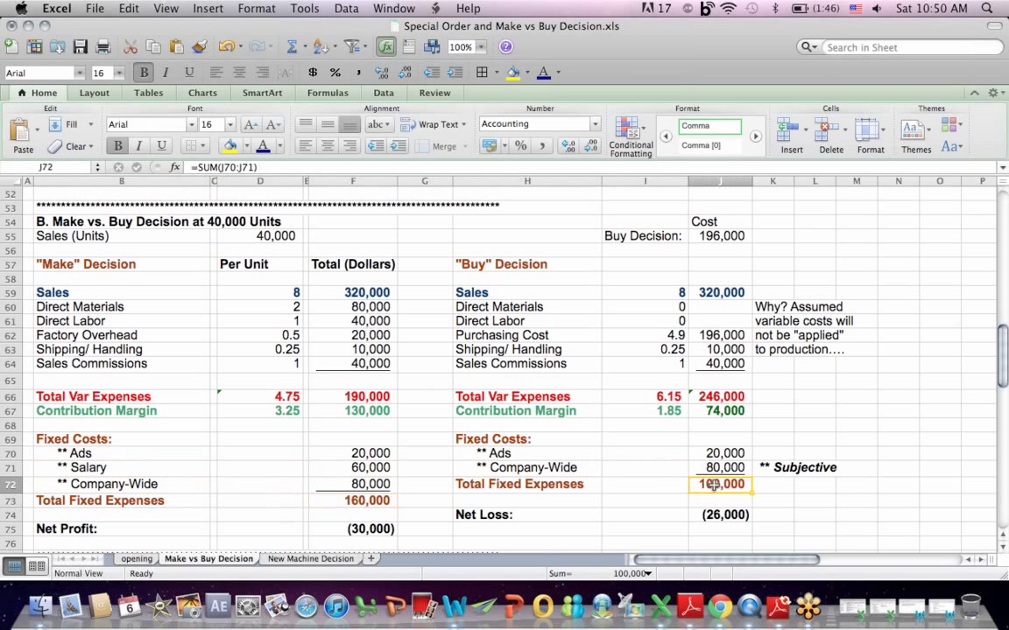
{"action": "left_click", "coordinate": [717, 514]}
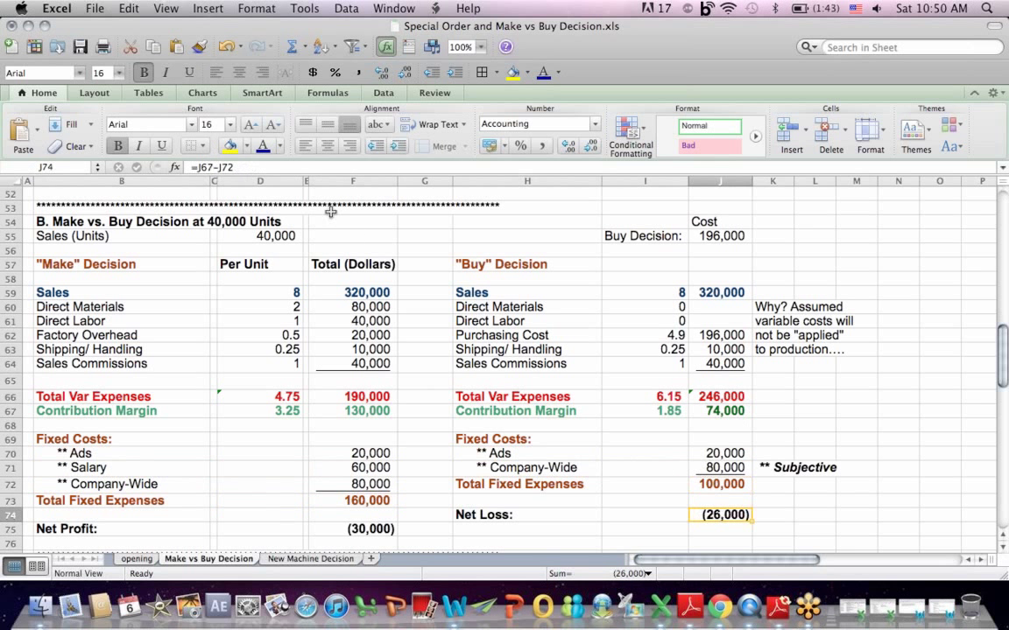
{"action": "left_click", "coordinate": [215, 167]}
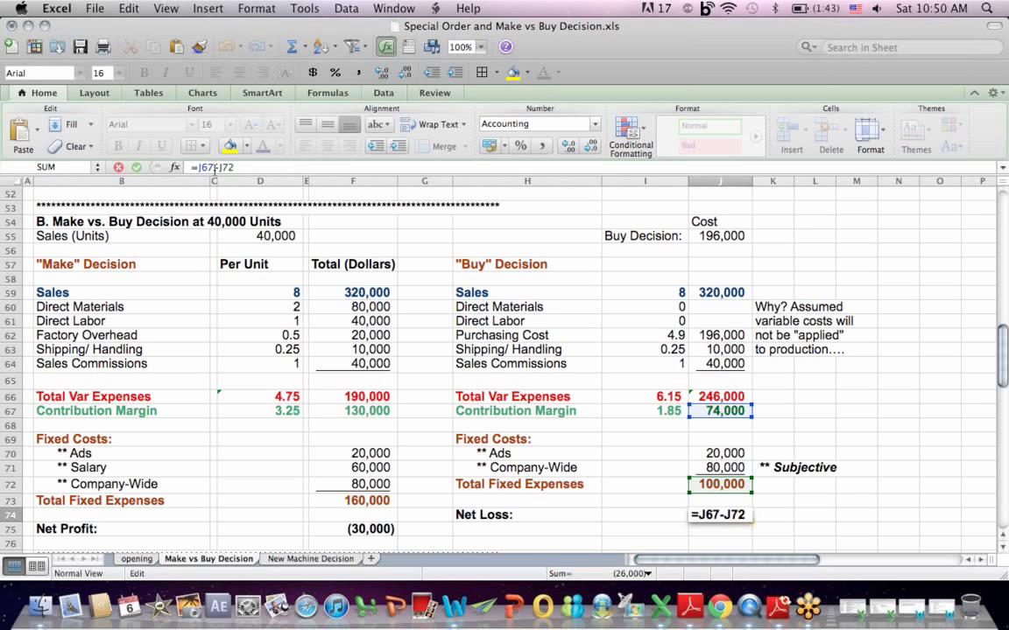
{"action": "key", "text": "Return"}
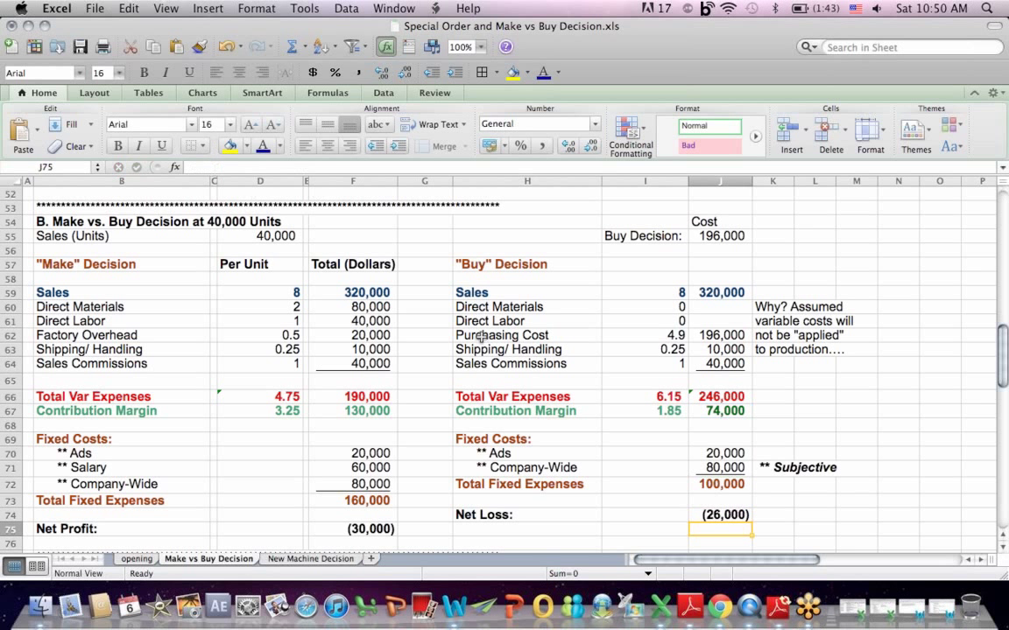
{"action": "left_click", "coordinate": [723, 513]}
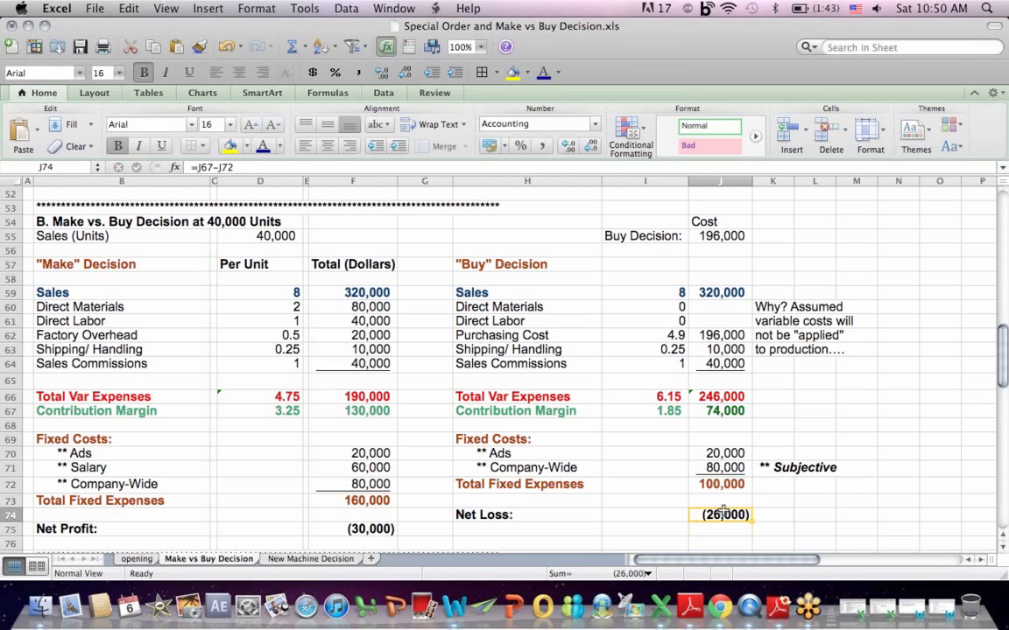
{"action": "left_click", "coordinate": [326, 530]}
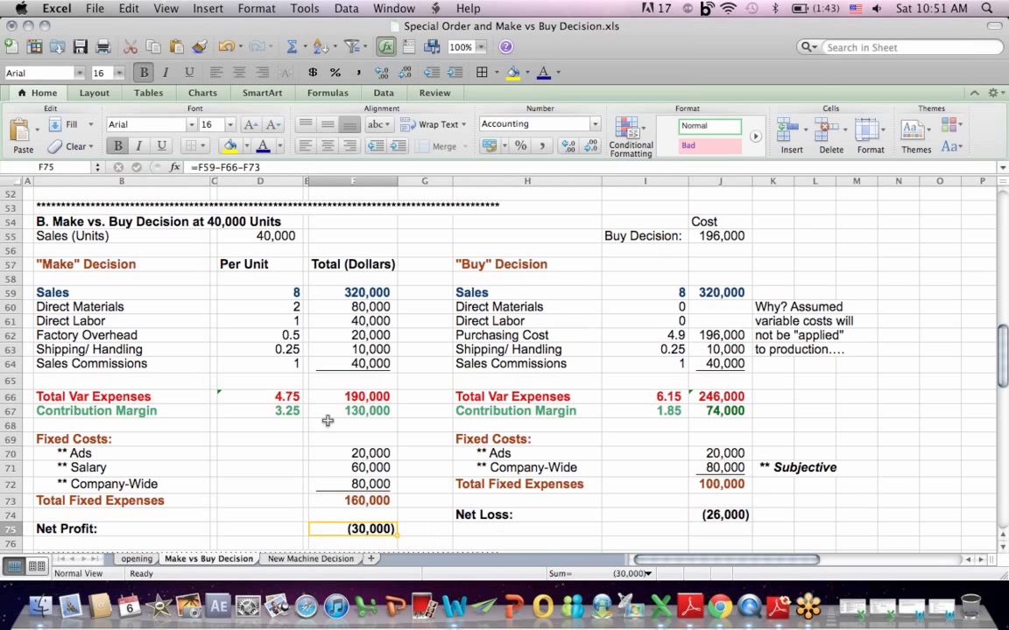
{"action": "left_click", "coordinate": [486, 278]}
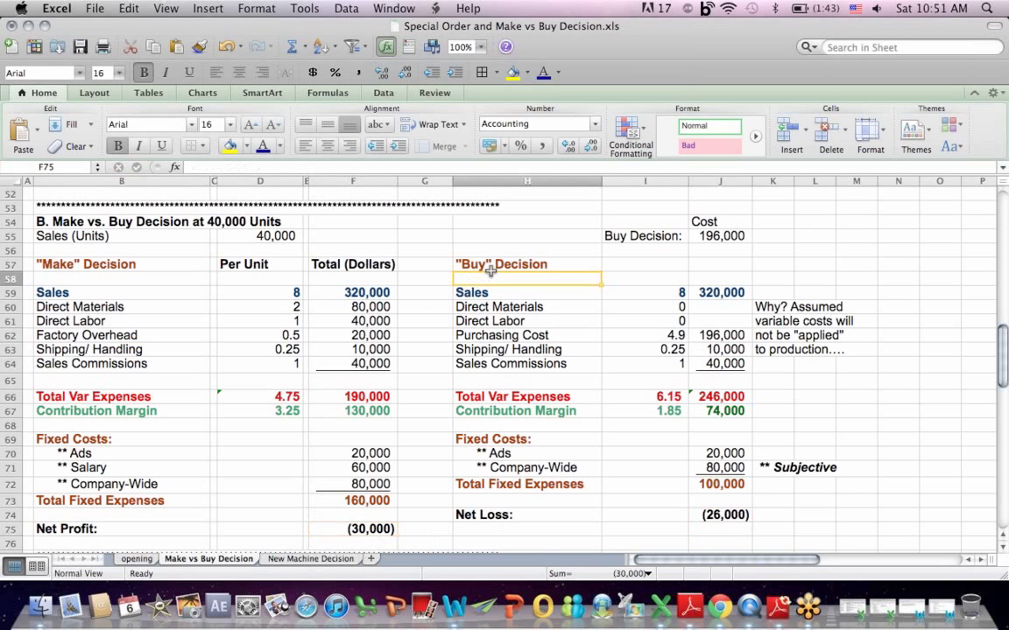
{"action": "left_click", "coordinate": [137, 273]}
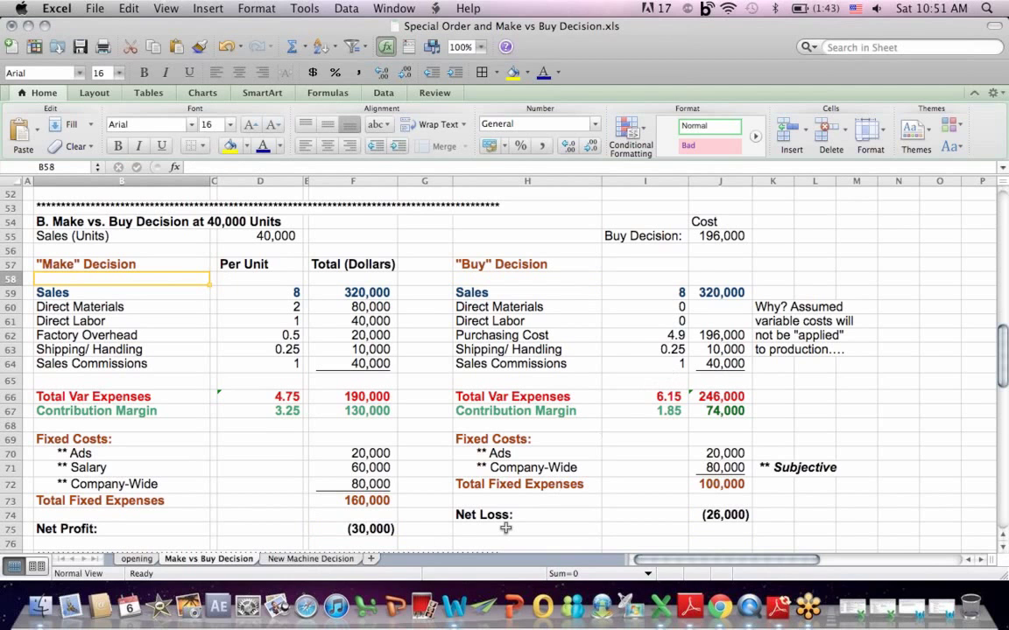
{"action": "left_click_drag", "start_coordinate": [501, 517], "coordinate": [745, 506]}
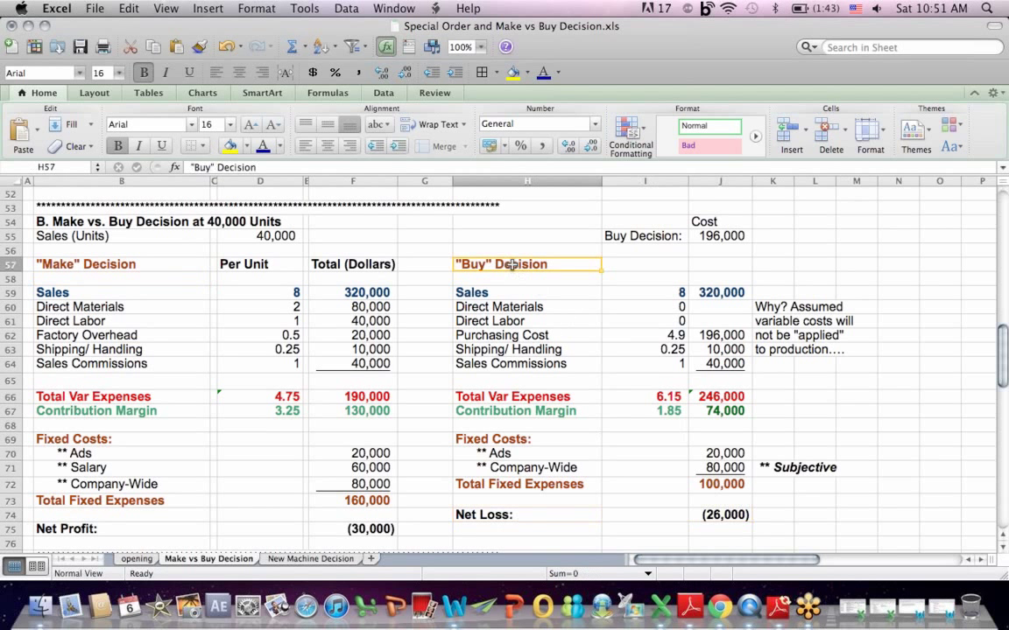
{"action": "left_click", "coordinate": [722, 515]}
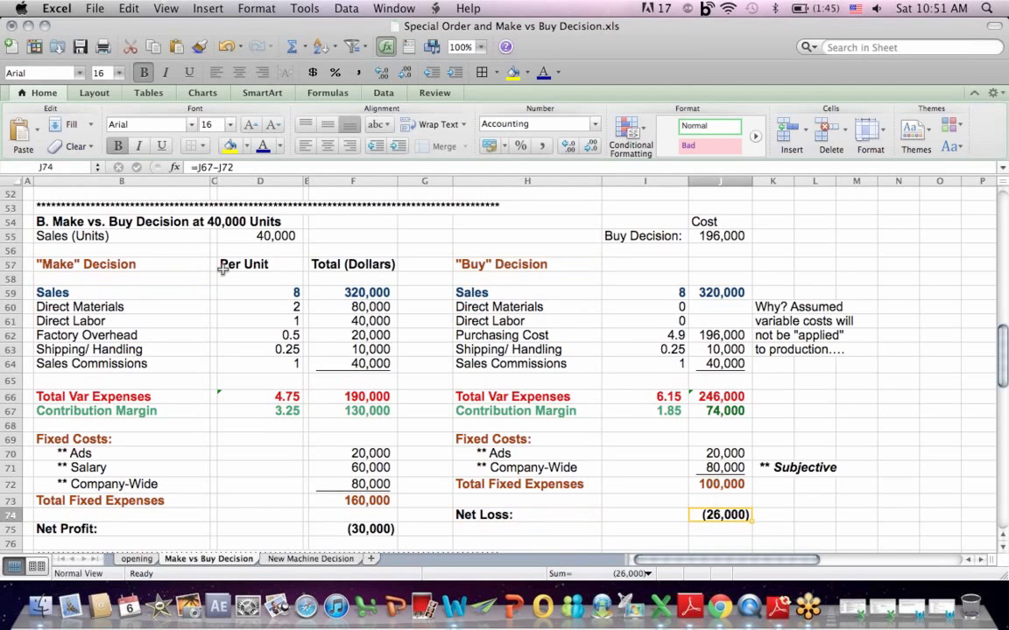
{"action": "left_click", "coordinate": [146, 264]}
{"action": "left_click", "coordinate": [388, 529]}
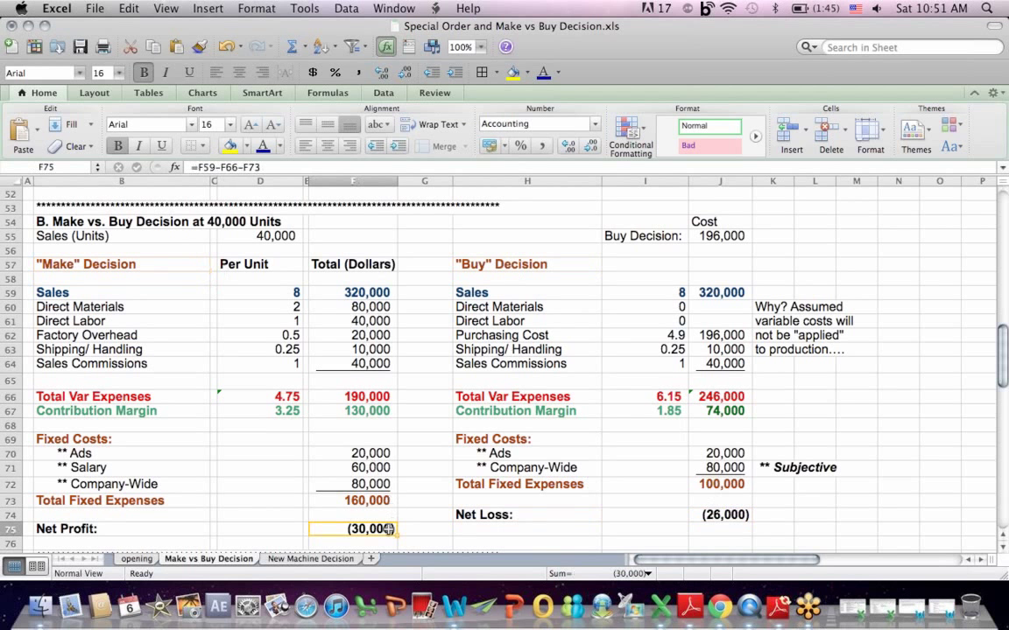
Step: Scroll to the 60,000-unit analysis and highlight the Make and Buy per-unit amounts and totals
{"action": "key", "text": "Down"}
{"action": "key", "text": "Down"}
{"action": "key", "text": "Down"}
{"action": "key", "text": "Down"}
{"action": "key", "text": "Down"}
{"action": "key", "text": "Down"}
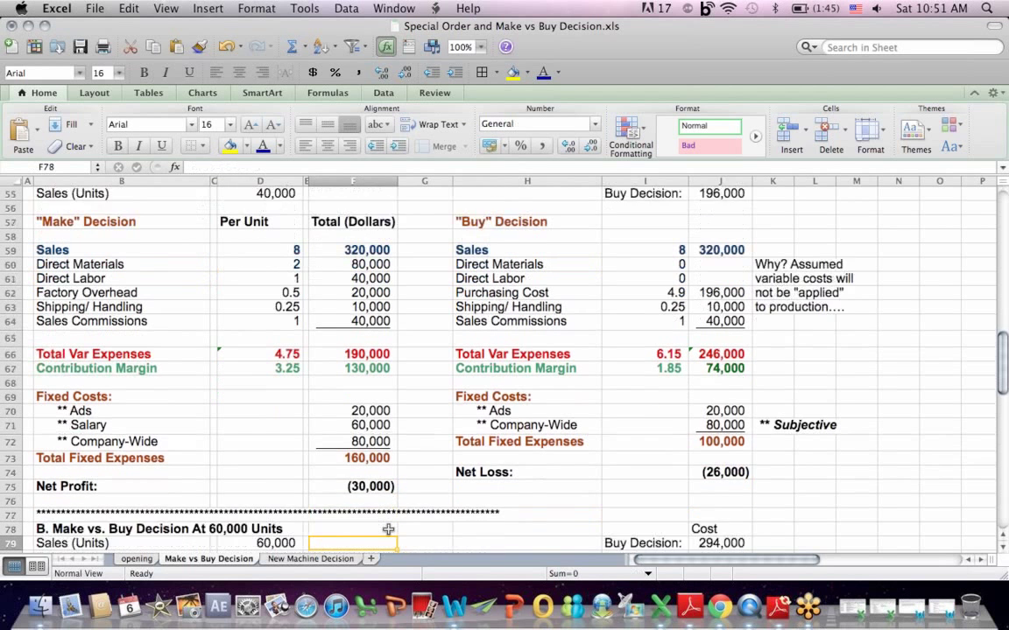
{"action": "key", "text": "Down"}
{"action": "key", "text": "Down"}
{"action": "key", "text": "Down"}
{"action": "key", "text": "Down"}
{"action": "key", "text": "Down"}
{"action": "key", "text": "Down"}
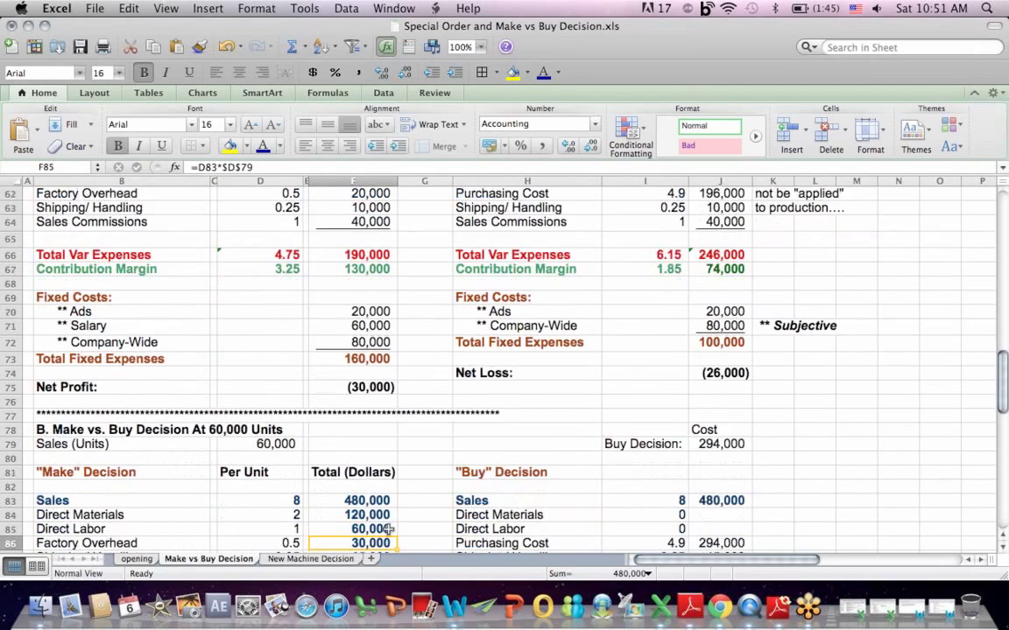
{"action": "key", "text": "Down"}
{"action": "key", "text": "Down"}
{"action": "key", "text": "Down"}
{"action": "key", "text": "Down"}
{"action": "key", "text": "Down"}
{"action": "key", "text": "Down"}
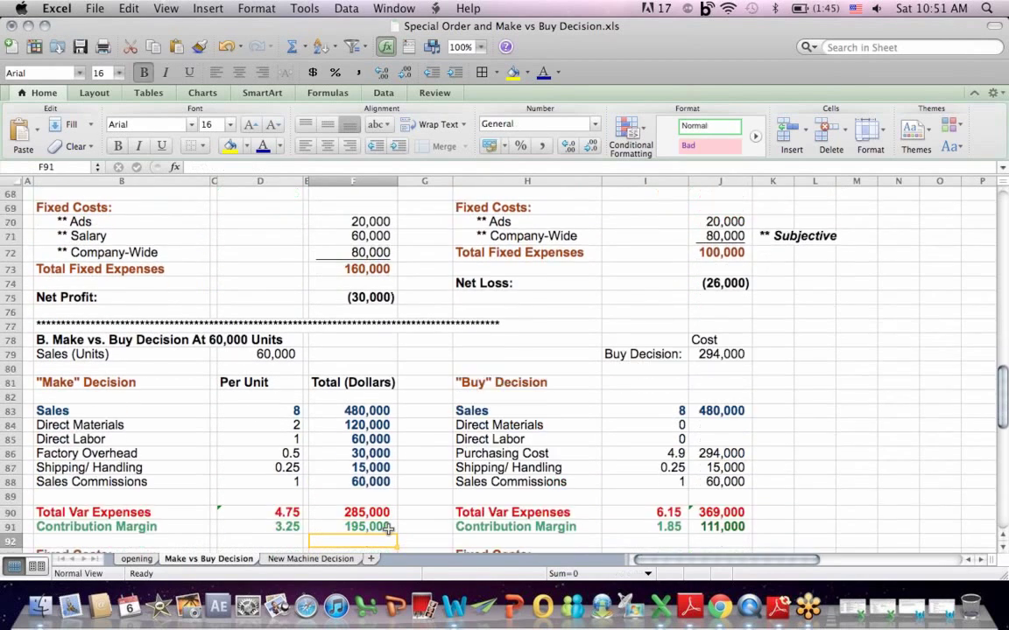
{"action": "key", "text": "Down"}
{"action": "key", "text": "Down"}
{"action": "key", "text": "Down"}
{"action": "key", "text": "Down"}
{"action": "key", "text": "Down"}
{"action": "key", "text": "Down"}
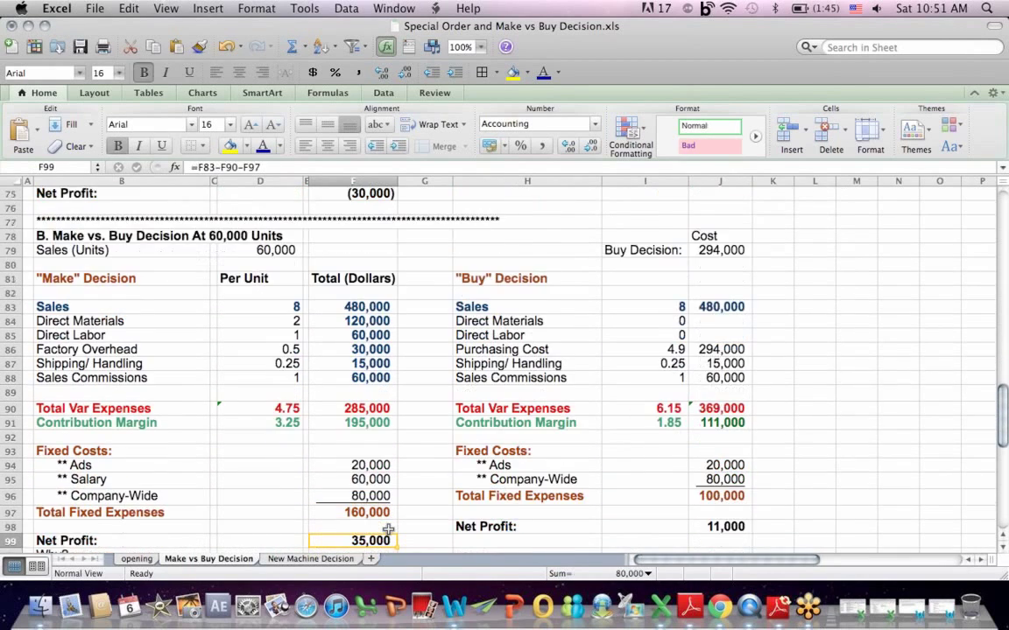
{"action": "key", "text": "Down"}
{"action": "key", "text": "Down"}
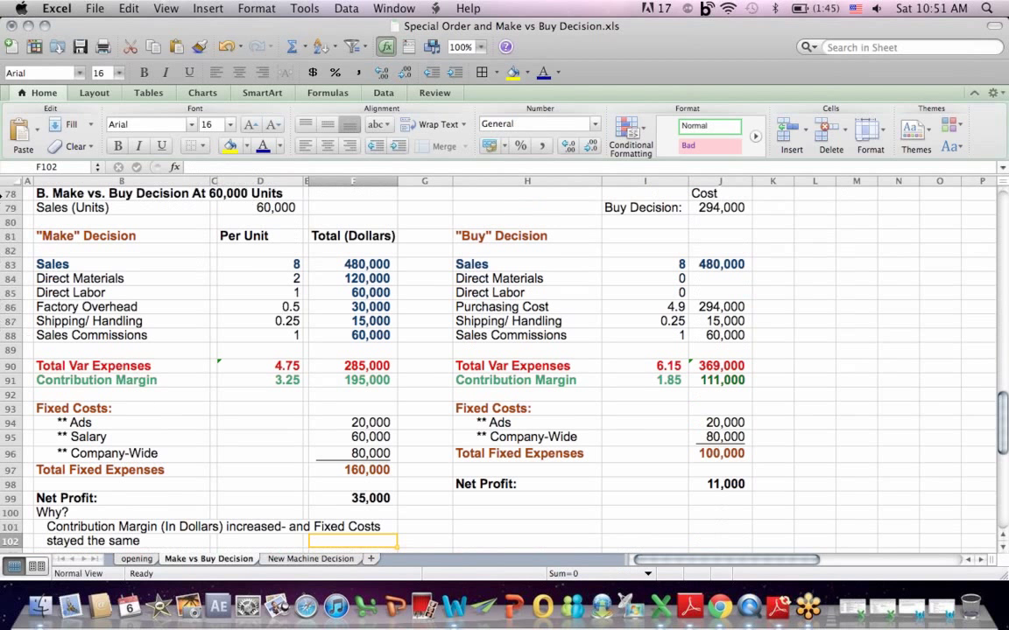
{"action": "left_click_drag", "start_coordinate": [74, 210], "coordinate": [257, 211]}
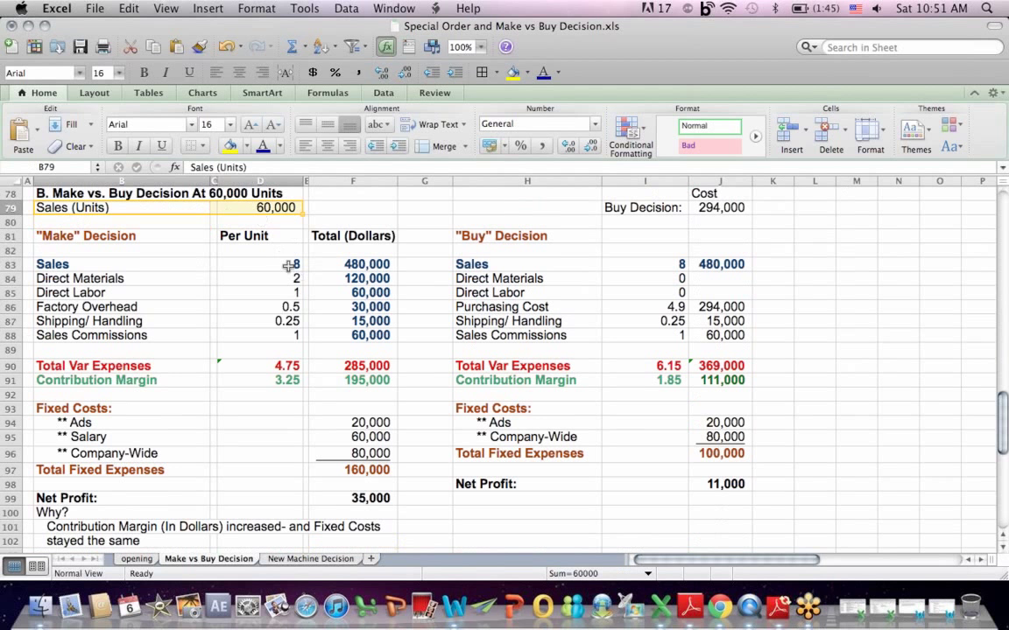
{"action": "left_click_drag", "start_coordinate": [289, 266], "coordinate": [277, 410]}
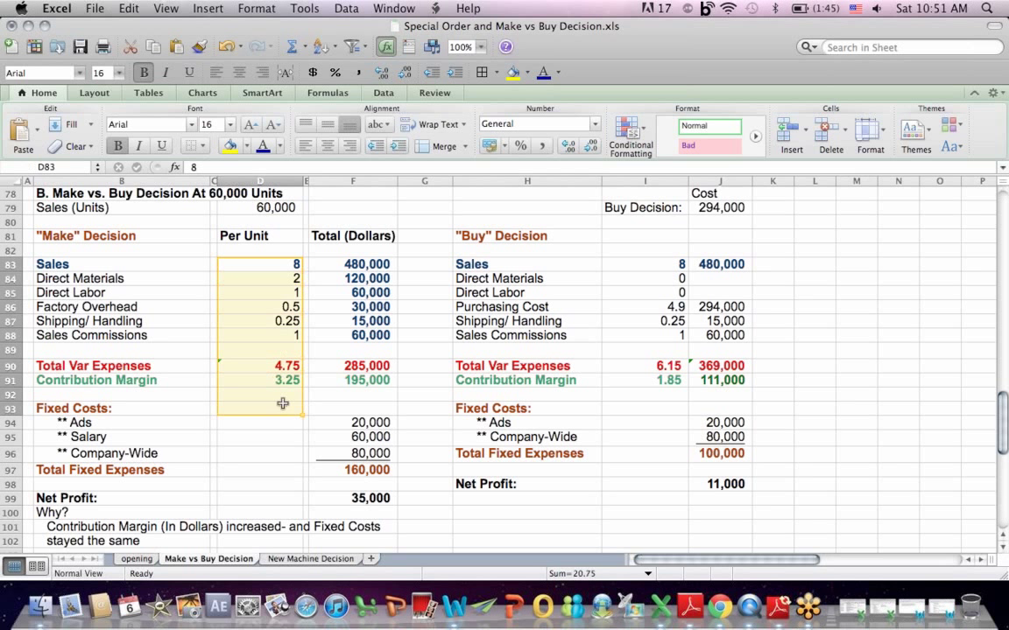
{"action": "left_click_drag", "start_coordinate": [650, 264], "coordinate": [664, 417]}
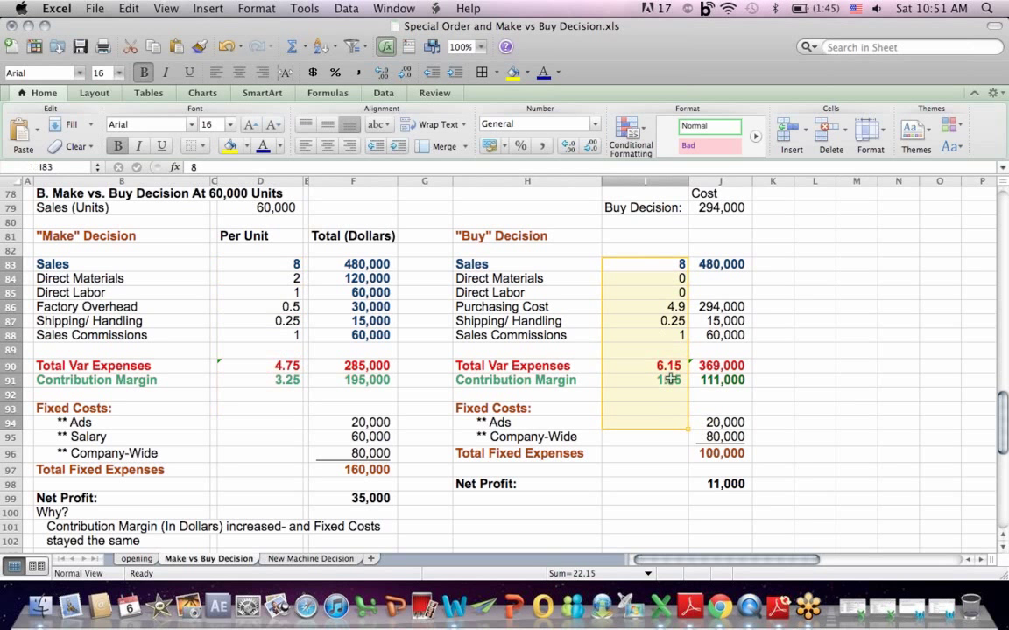
{"action": "left_click_drag", "start_coordinate": [723, 279], "coordinate": [711, 401]}
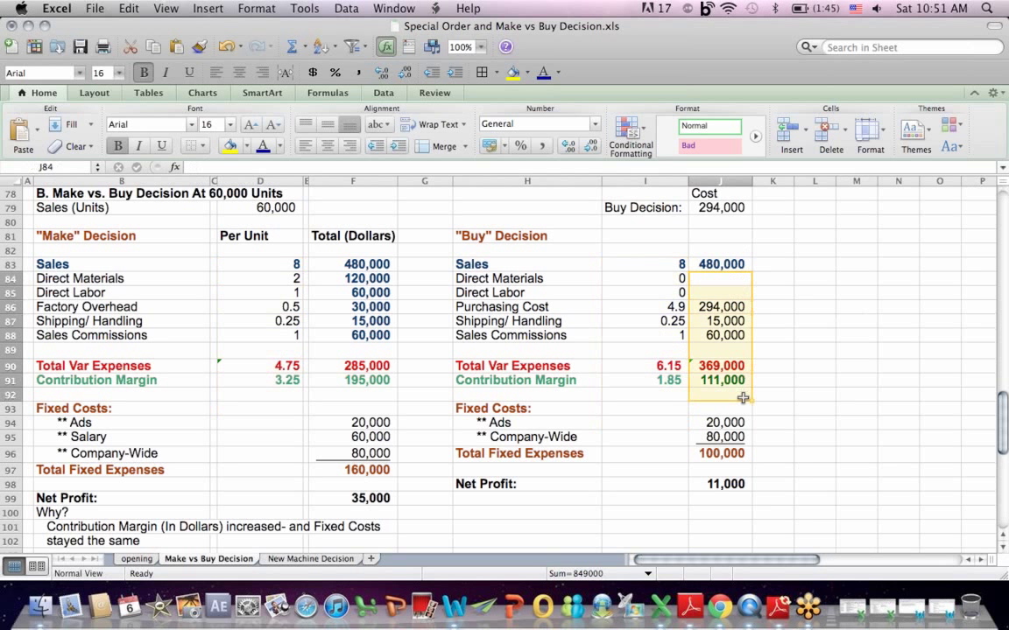
{"action": "left_click", "coordinate": [604, 292]}
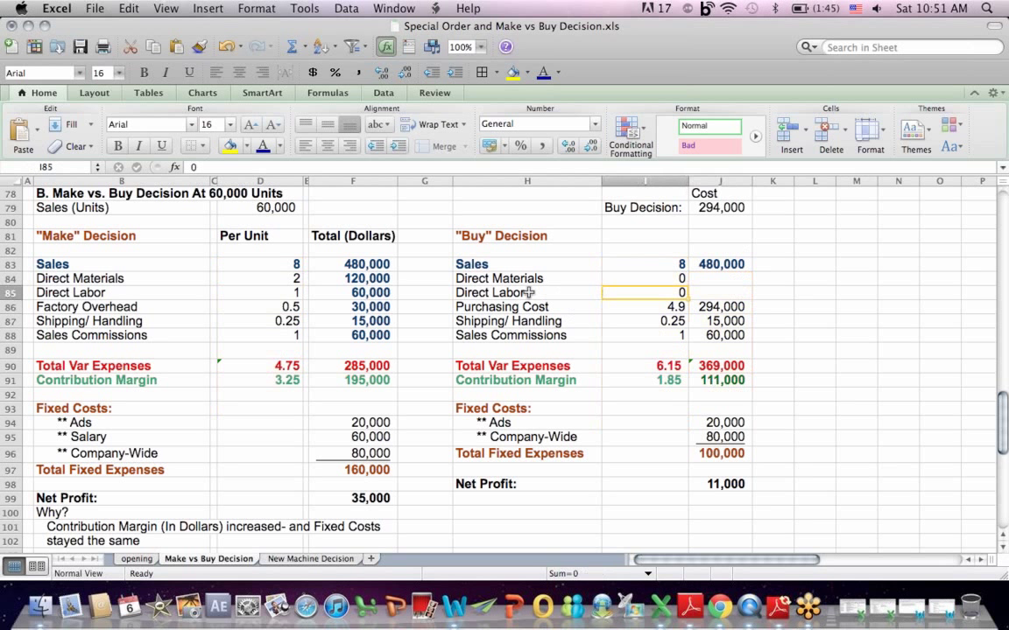
Step: Compare Make's materials, labor and overhead with Buy's purchasing cost, shipping and zero labor
{"action": "left_click_drag", "start_coordinate": [103, 208], "coordinate": [336, 208]}
{"action": "left_click_drag", "start_coordinate": [75, 278], "coordinate": [298, 296]}
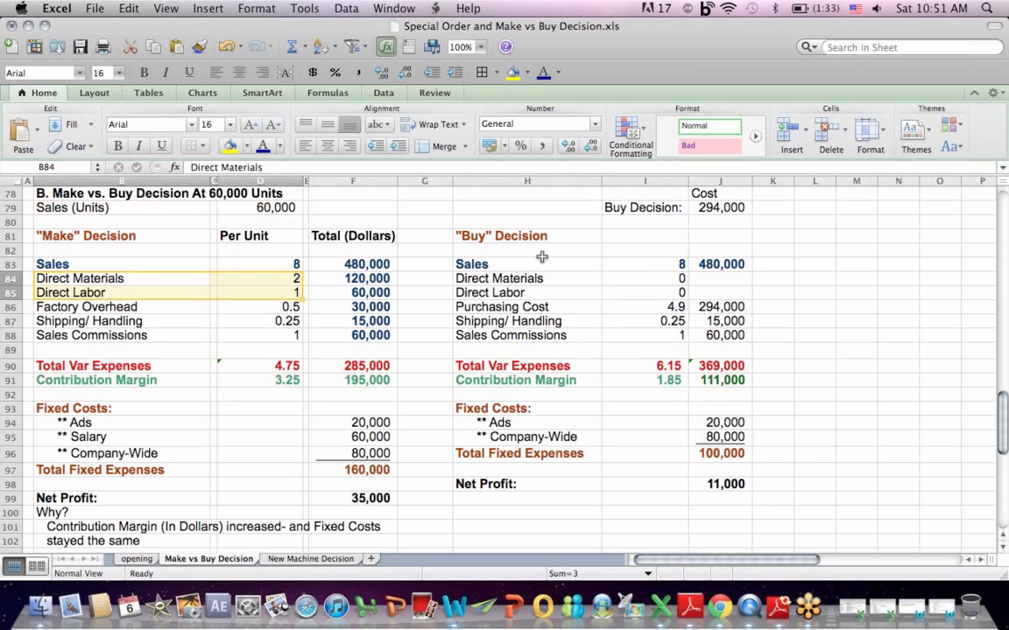
{"action": "left_click", "coordinate": [512, 238]}
{"action": "left_click_drag", "start_coordinate": [495, 320], "coordinate": [667, 307]}
{"action": "left_click_drag", "start_coordinate": [508, 277], "coordinate": [682, 296]}
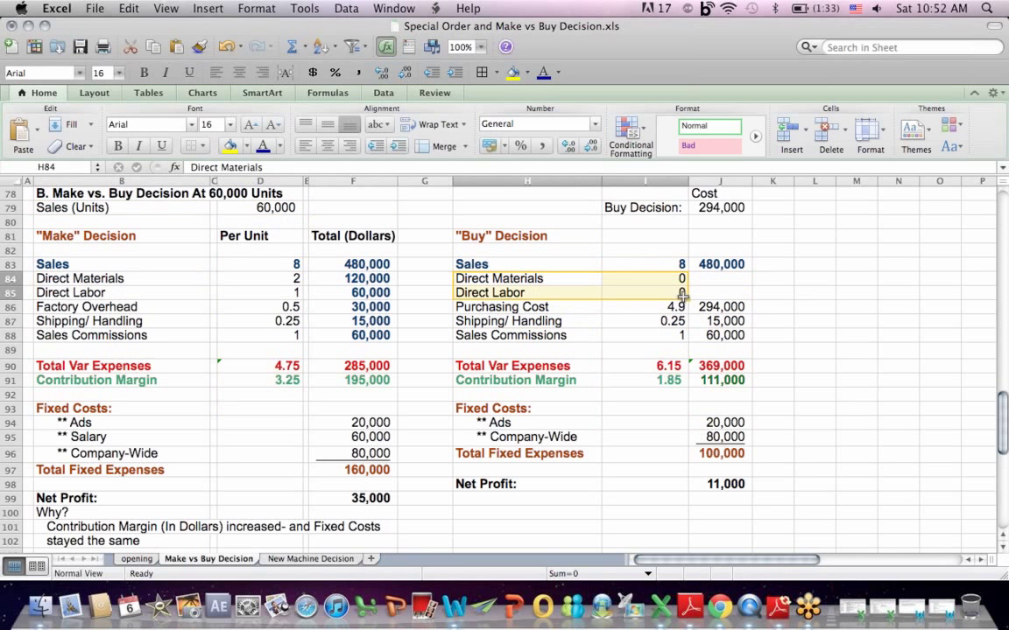
{"action": "left_click", "coordinate": [158, 307]}
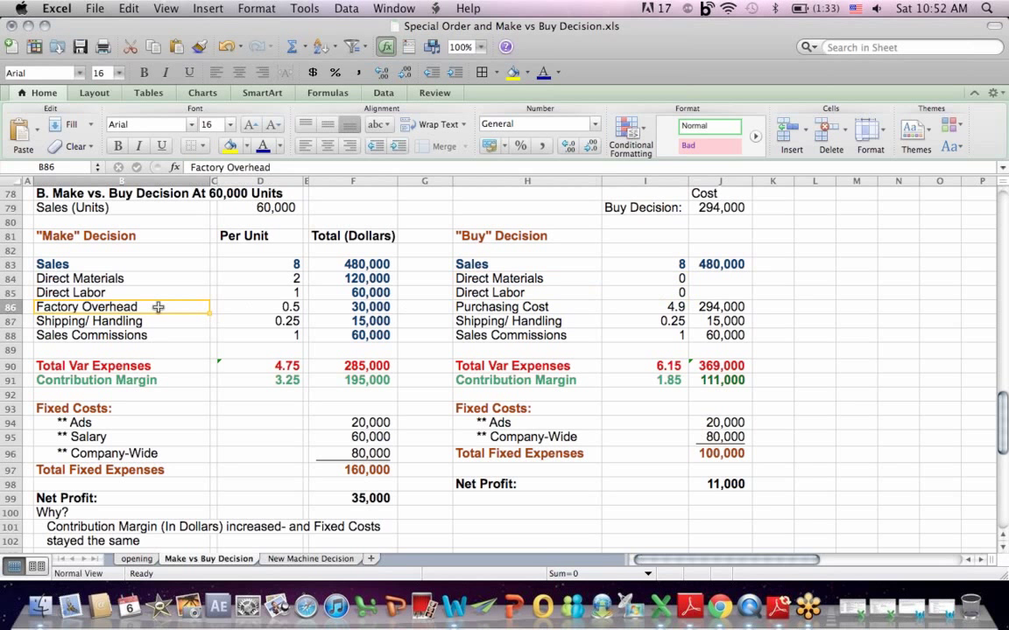
{"action": "left_click_drag", "start_coordinate": [478, 278], "coordinate": [671, 297]}
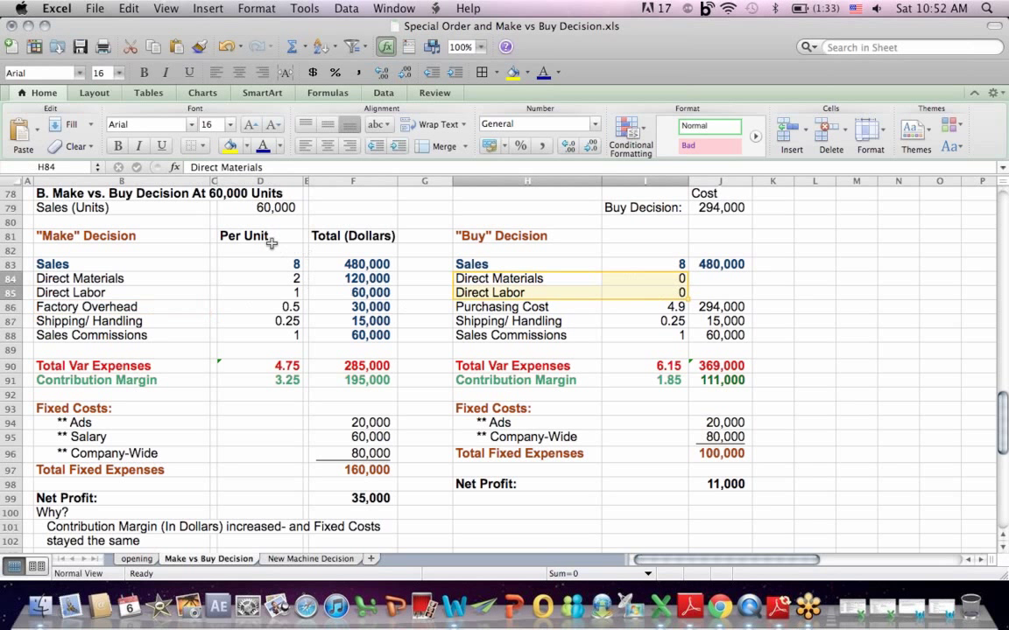
{"action": "left_click", "coordinate": [252, 207]}
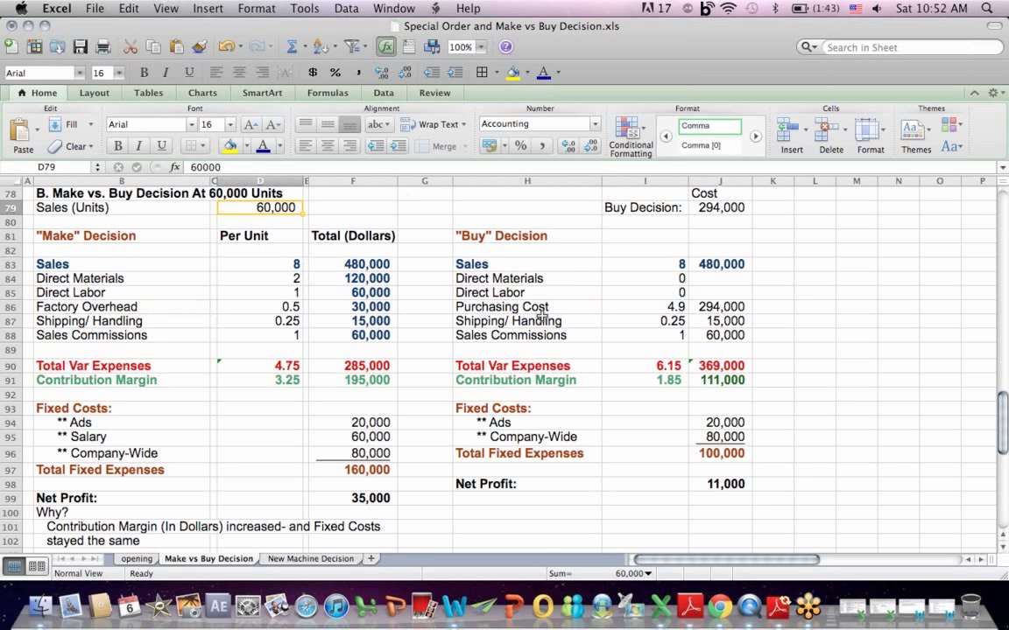
Step: Highlight the Buy Net Profit of 11,000, then go to the New Machine Decision sheet
{"action": "left_click", "coordinate": [523, 235]}
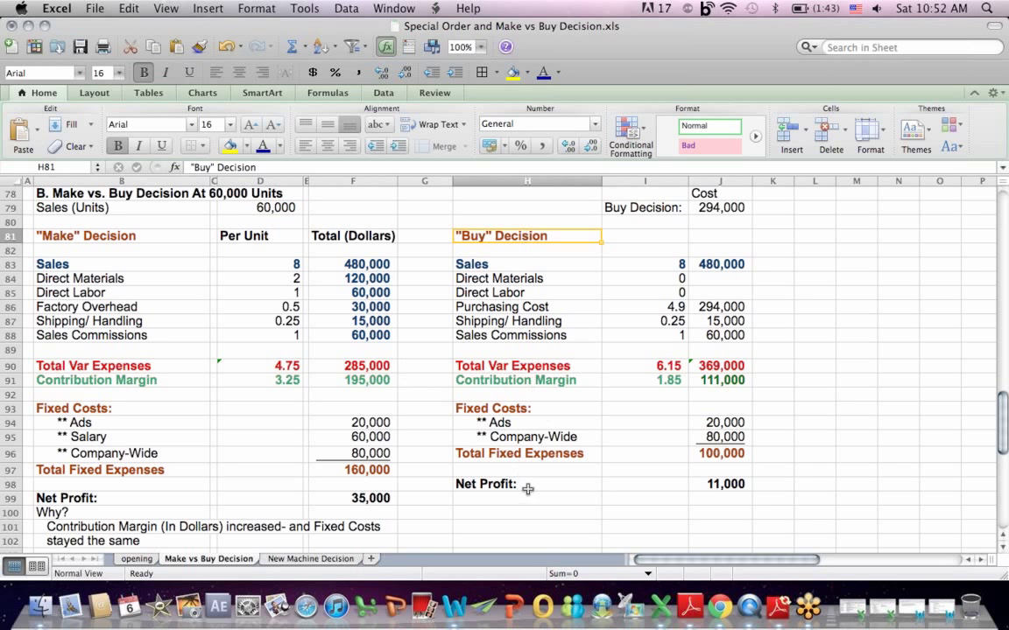
{"action": "left_click_drag", "start_coordinate": [528, 481], "coordinate": [736, 484]}
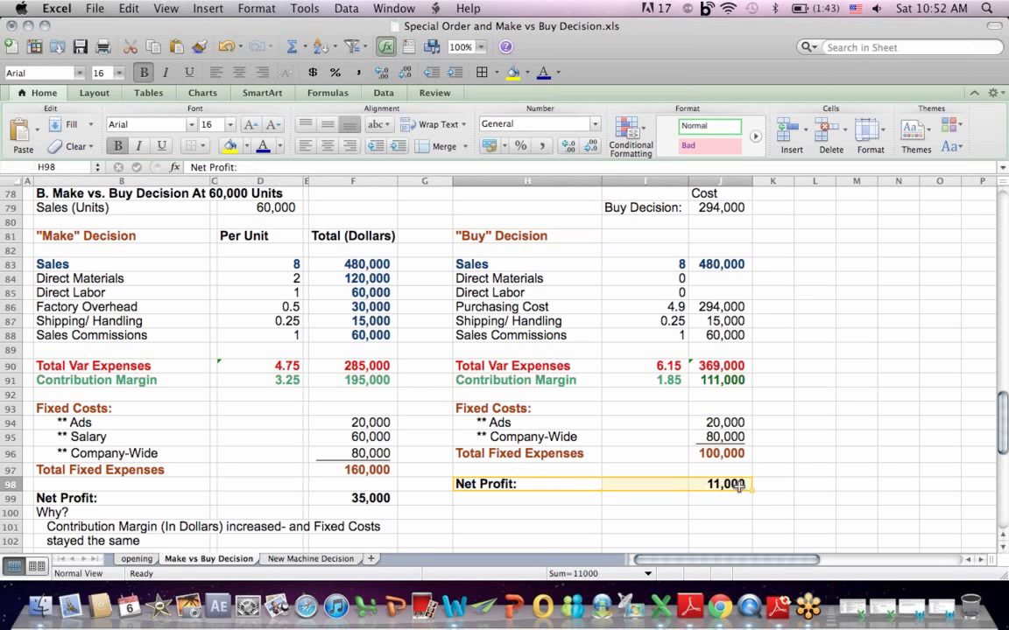
{"action": "left_click_drag", "start_coordinate": [263, 207], "coordinate": [51, 220]}
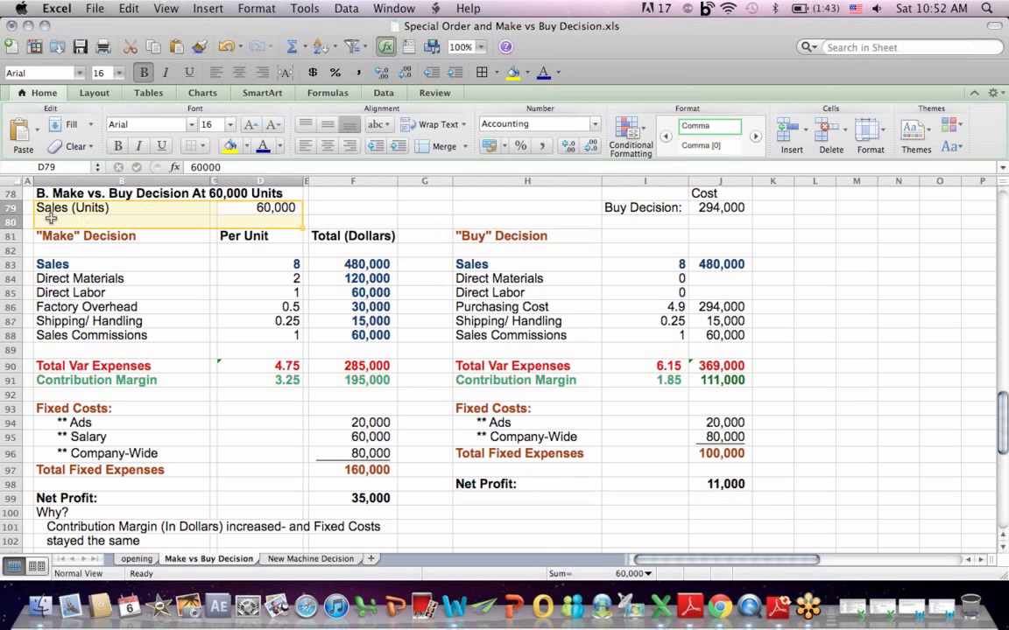
{"action": "left_click", "coordinate": [484, 239]}
{"action": "left_click_drag", "start_coordinate": [496, 278], "coordinate": [745, 293]}
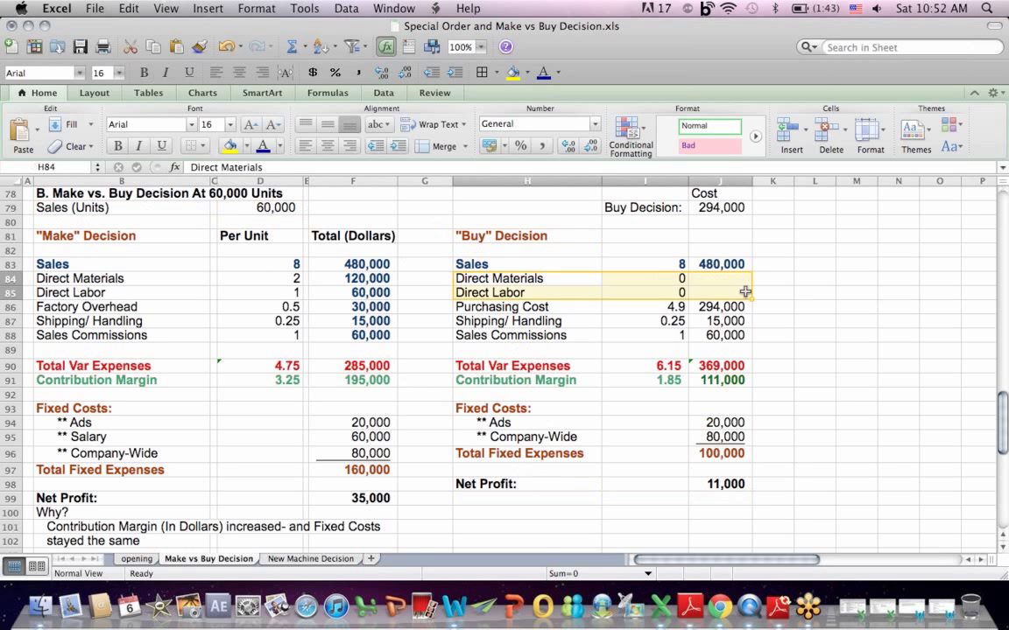
{"action": "left_click", "coordinate": [679, 450]}
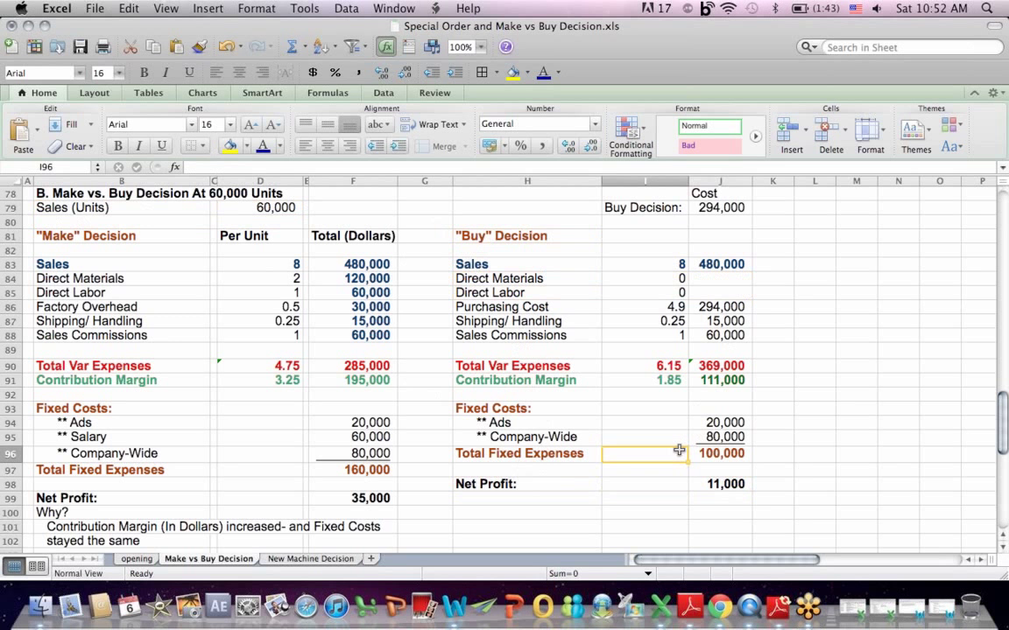
{"action": "key", "text": "Return"}
{"action": "key", "text": "Return"}
{"action": "key", "text": "Return"}
{"action": "key", "text": "Return"}
{"action": "key", "text": "Return"}
{"action": "key", "text": "Return"}
{"action": "key", "text": "Return"}
{"action": "key", "text": "Return"}
{"action": "key", "text": "Return"}
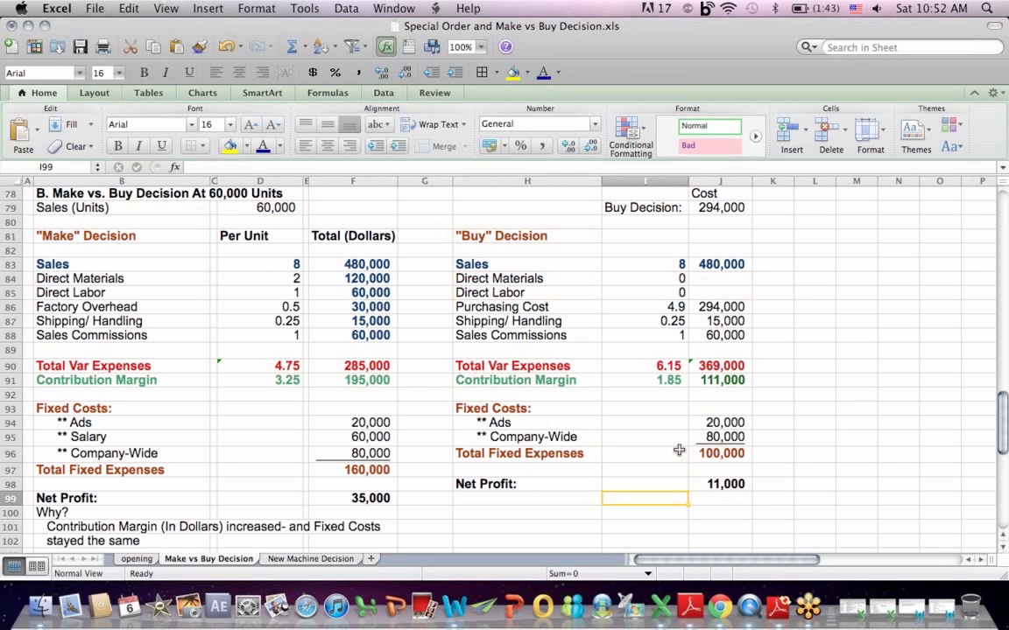
{"action": "left_click", "coordinate": [349, 559]}
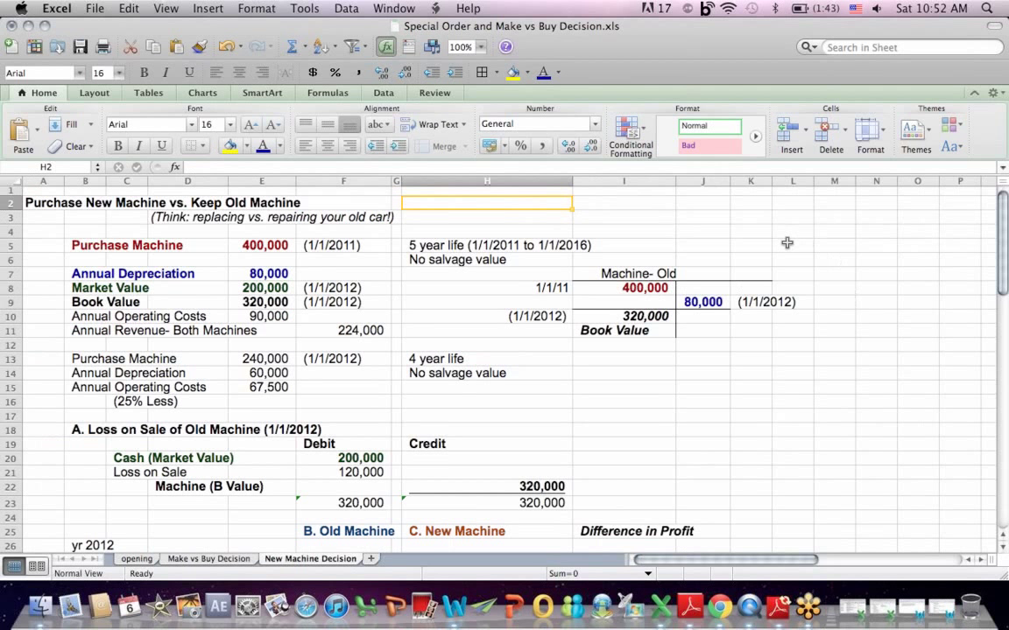
{"action": "left_click_drag", "start_coordinate": [50, 202], "coordinate": [325, 205]}
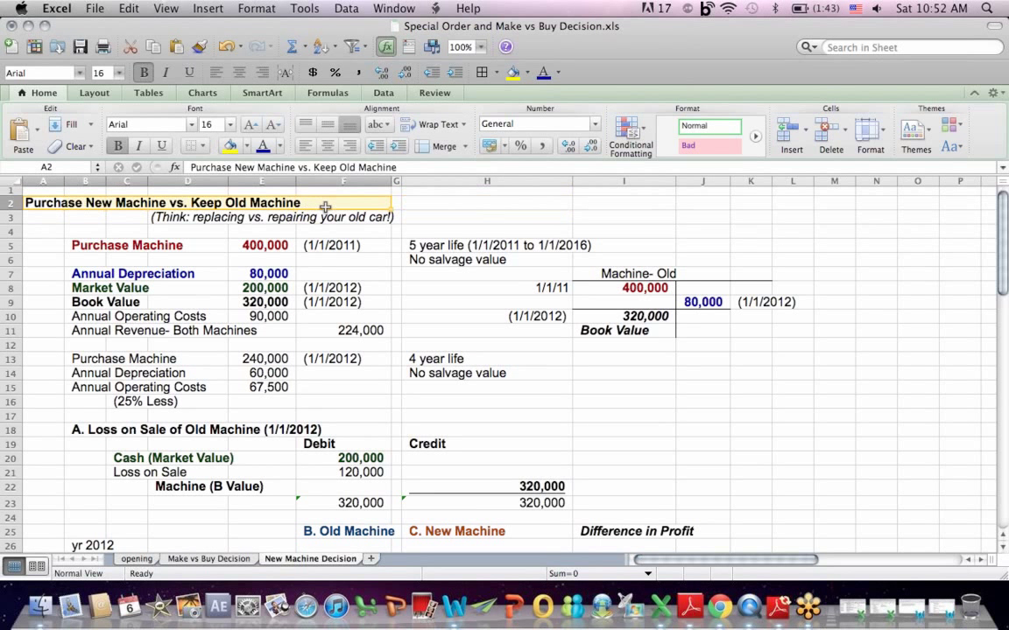
{"action": "left_click_drag", "start_coordinate": [173, 219], "coordinate": [460, 219]}
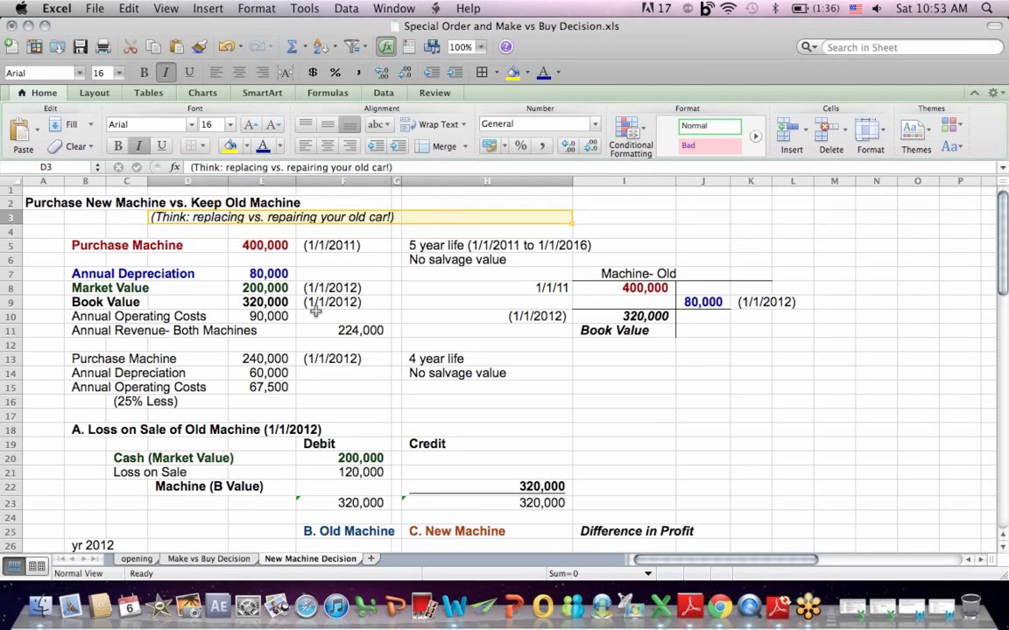
{"action": "left_click_drag", "start_coordinate": [53, 205], "coordinate": [173, 205]}
{"action": "left_click_drag", "start_coordinate": [116, 248], "coordinate": [263, 246]}
{"action": "left_click", "coordinate": [616, 288]}
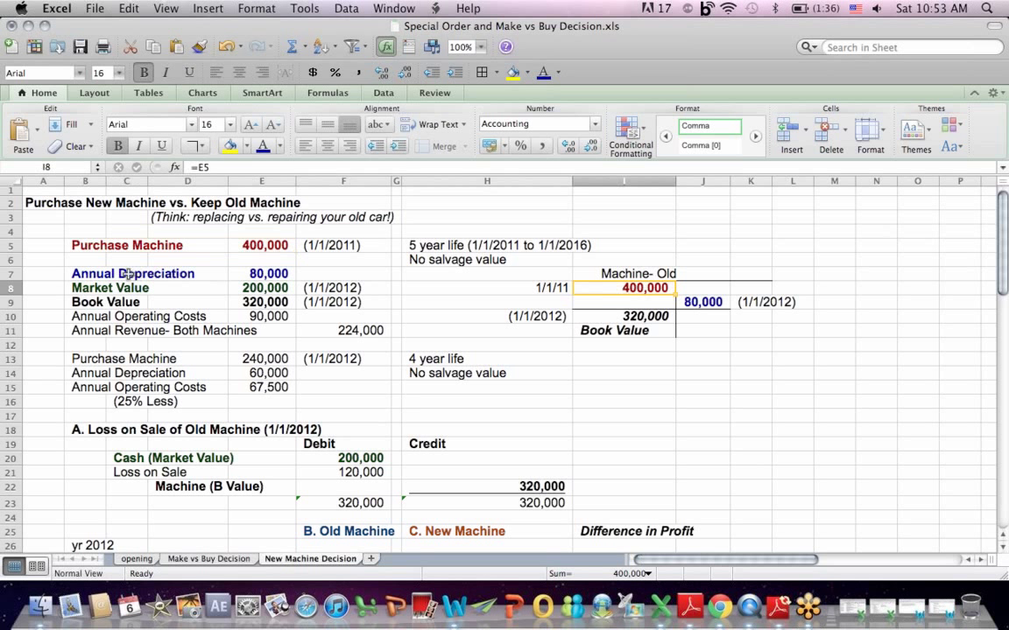
{"action": "left_click_drag", "start_coordinate": [91, 275], "coordinate": [262, 274]}
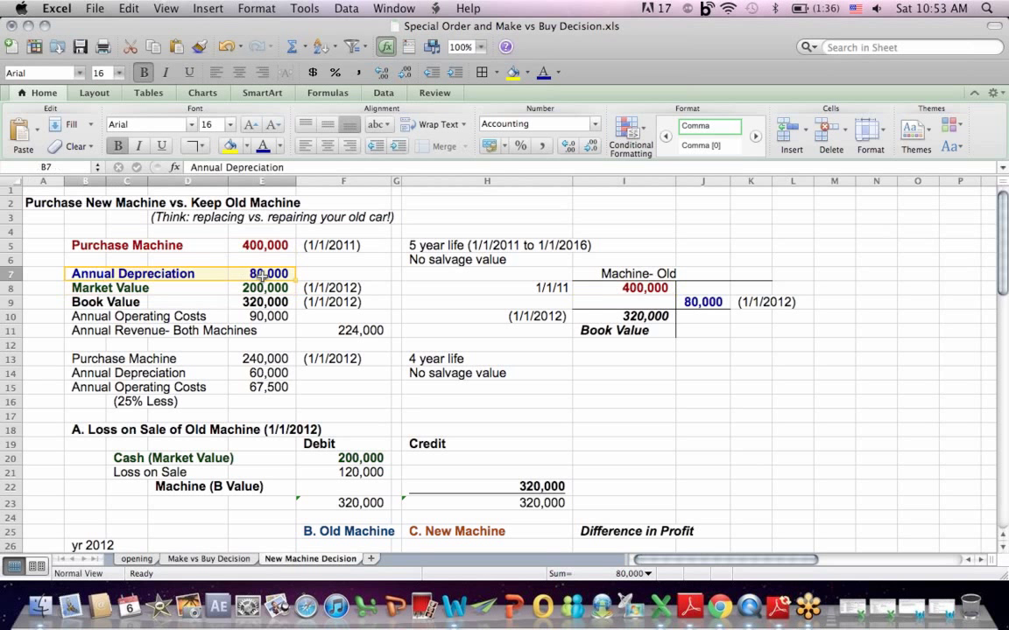
{"action": "left_click", "coordinate": [701, 302]}
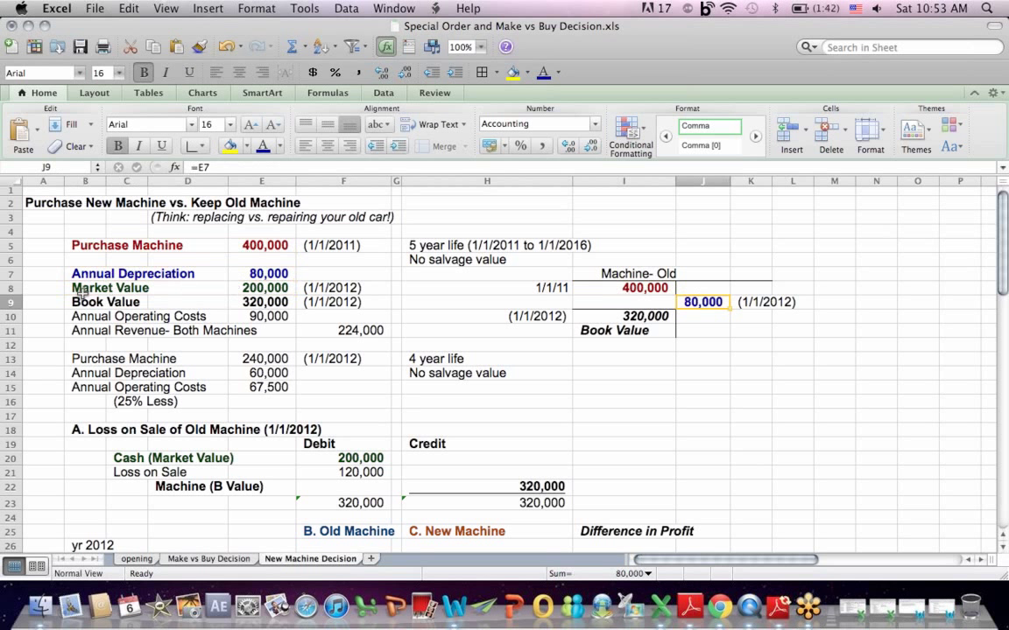
{"action": "left_click_drag", "start_coordinate": [79, 290], "coordinate": [278, 302]}
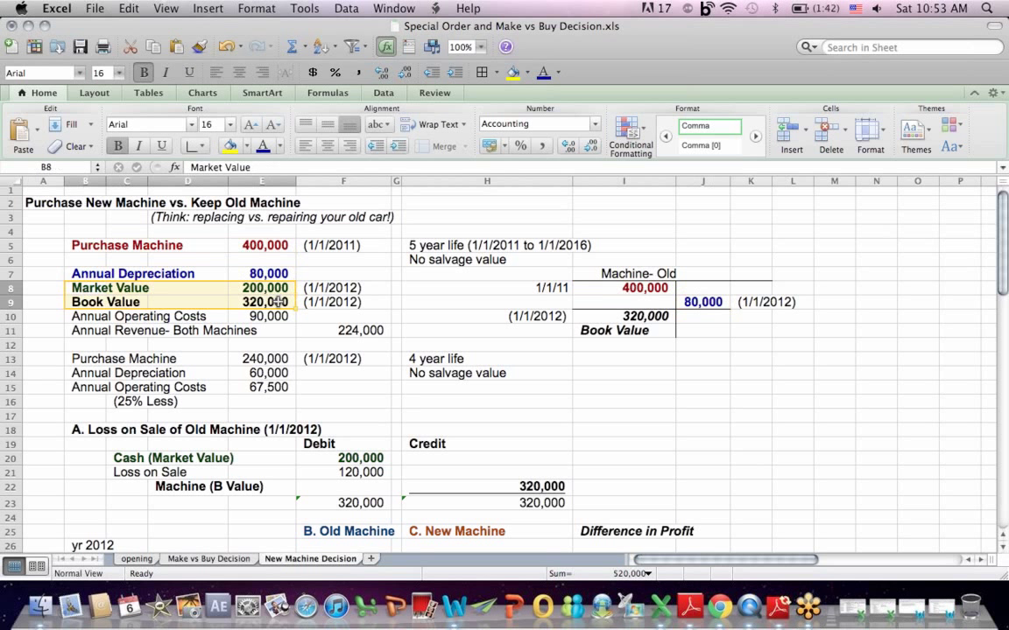
{"action": "left_click", "coordinate": [85, 316]}
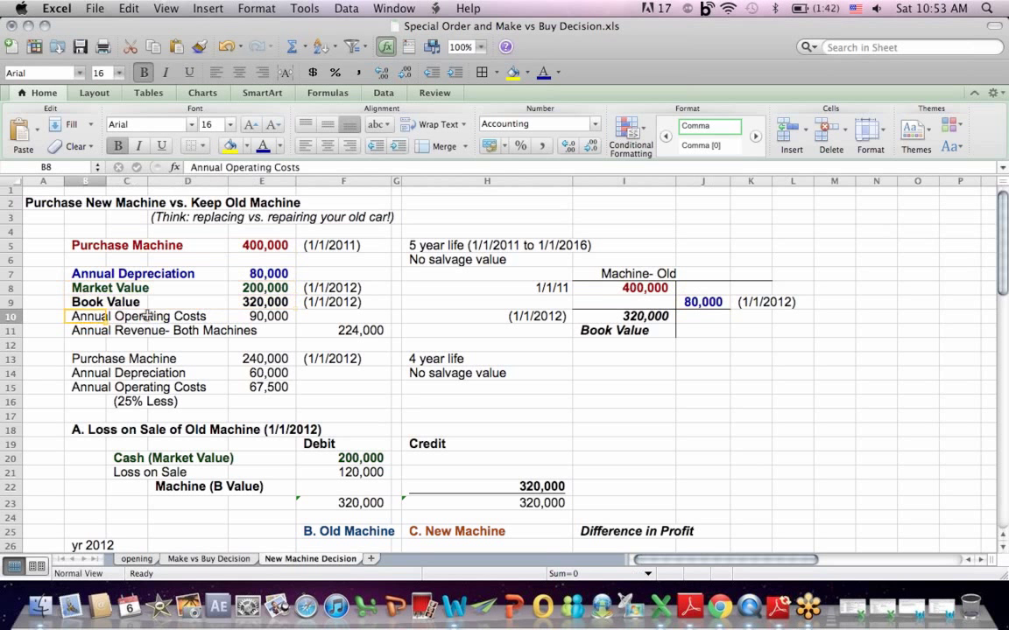
{"action": "left_click_drag", "start_coordinate": [148, 316], "coordinate": [274, 316]}
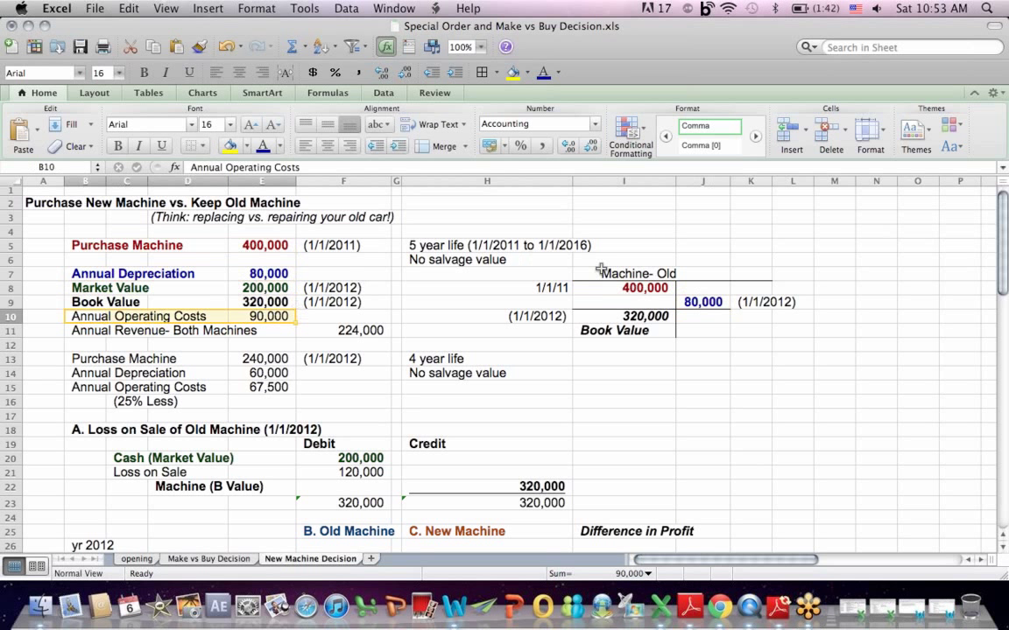
{"action": "left_click_drag", "start_coordinate": [607, 275], "coordinate": [841, 355]}
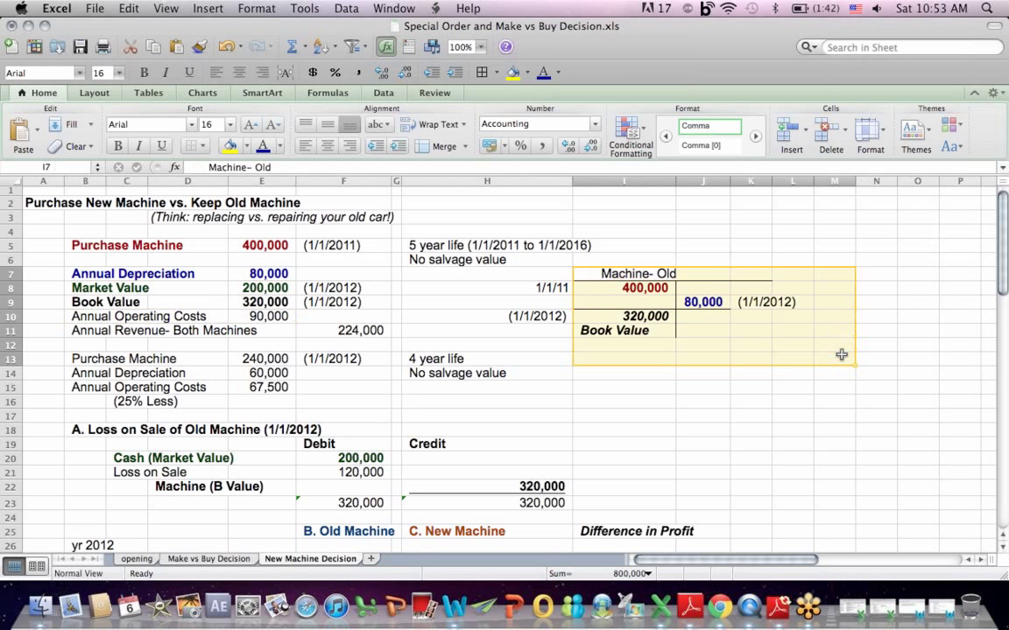
{"action": "left_click", "coordinate": [663, 391]}
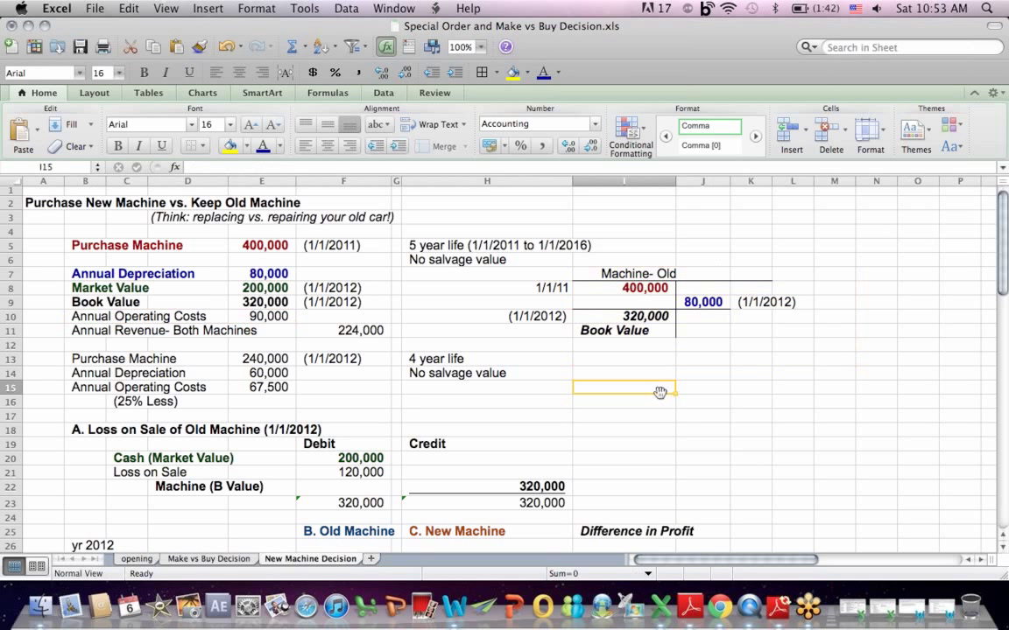
{"action": "left_click_drag", "start_coordinate": [139, 245], "coordinate": [263, 245]}
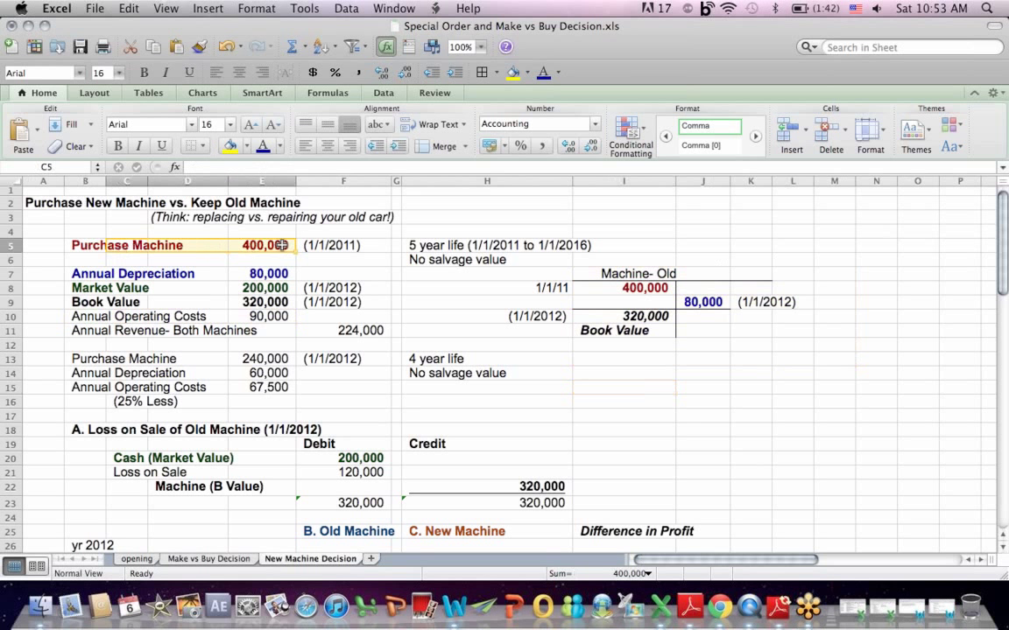
{"action": "left_click", "coordinate": [644, 289]}
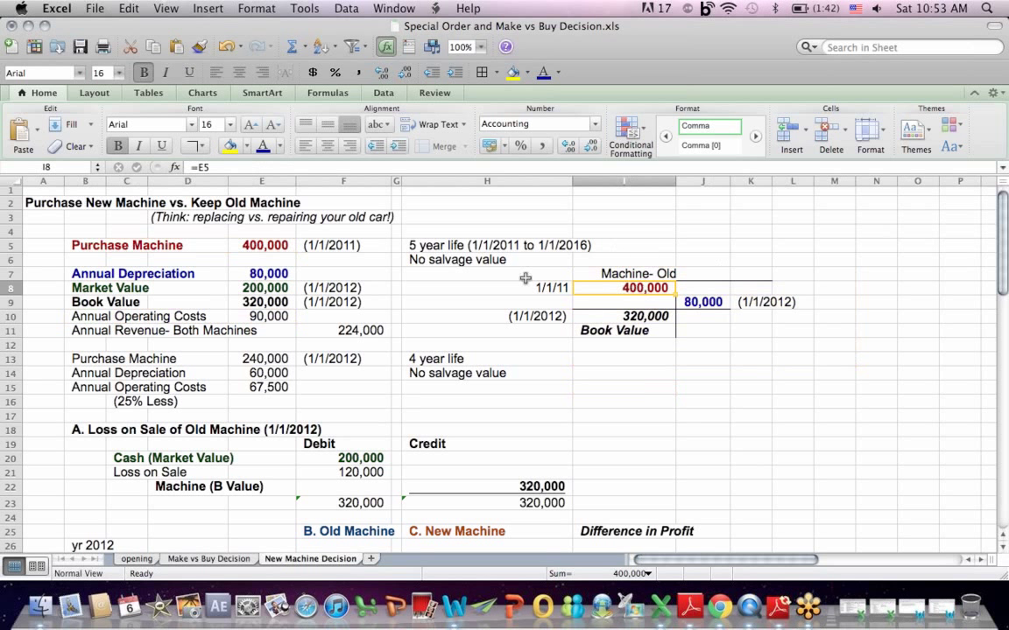
{"action": "left_click_drag", "start_coordinate": [91, 273], "coordinate": [332, 270]}
{"action": "left_click_drag", "start_coordinate": [701, 302], "coordinate": [892, 305]}
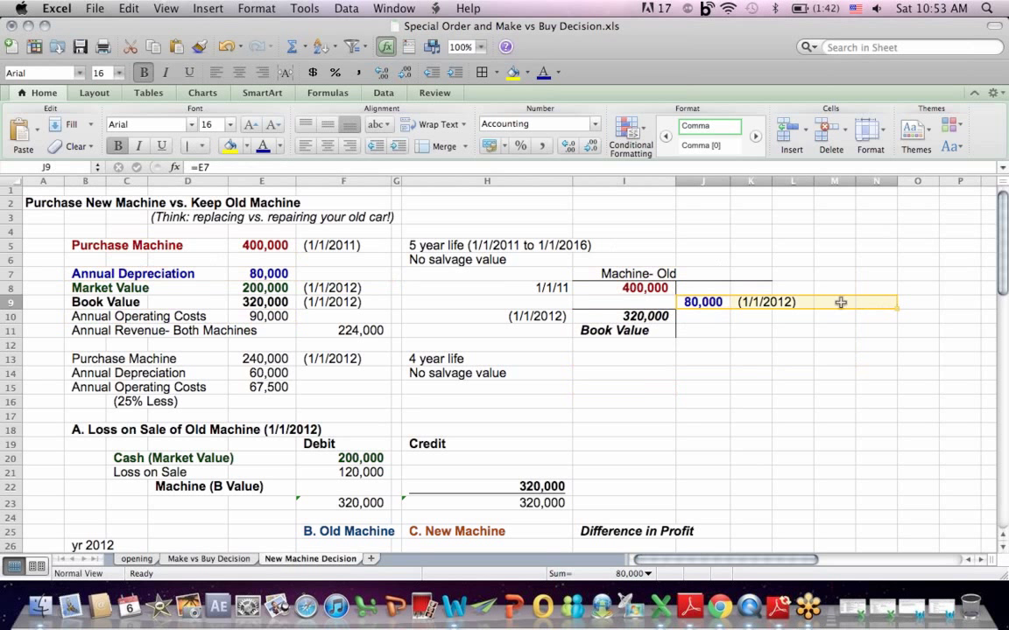
{"action": "left_click", "coordinate": [630, 289]}
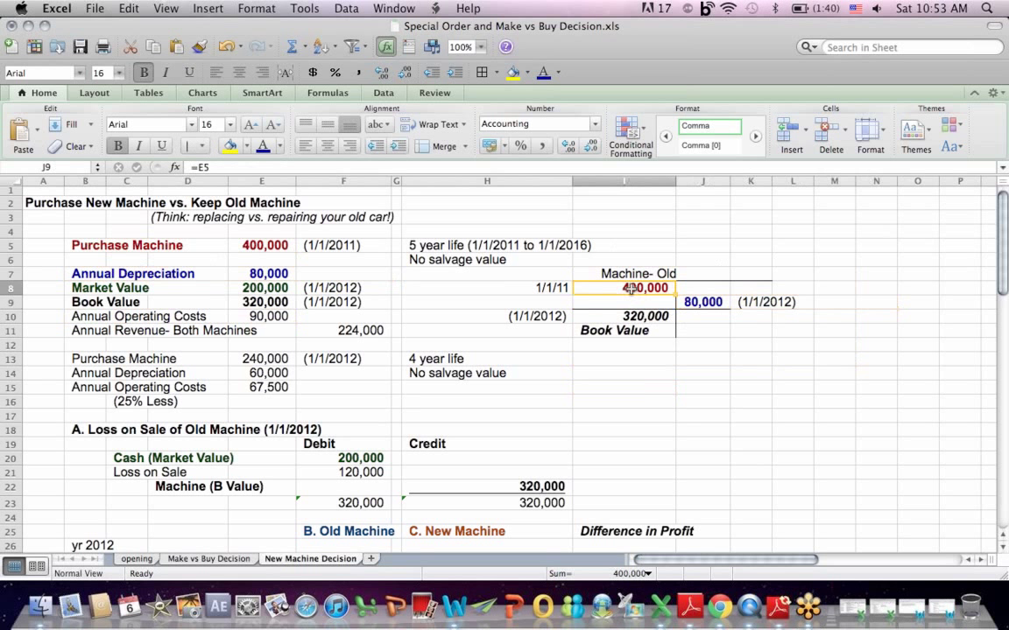
{"action": "left_click", "coordinate": [693, 301]}
{"action": "left_click_drag", "start_coordinate": [490, 317], "coordinate": [675, 339]}
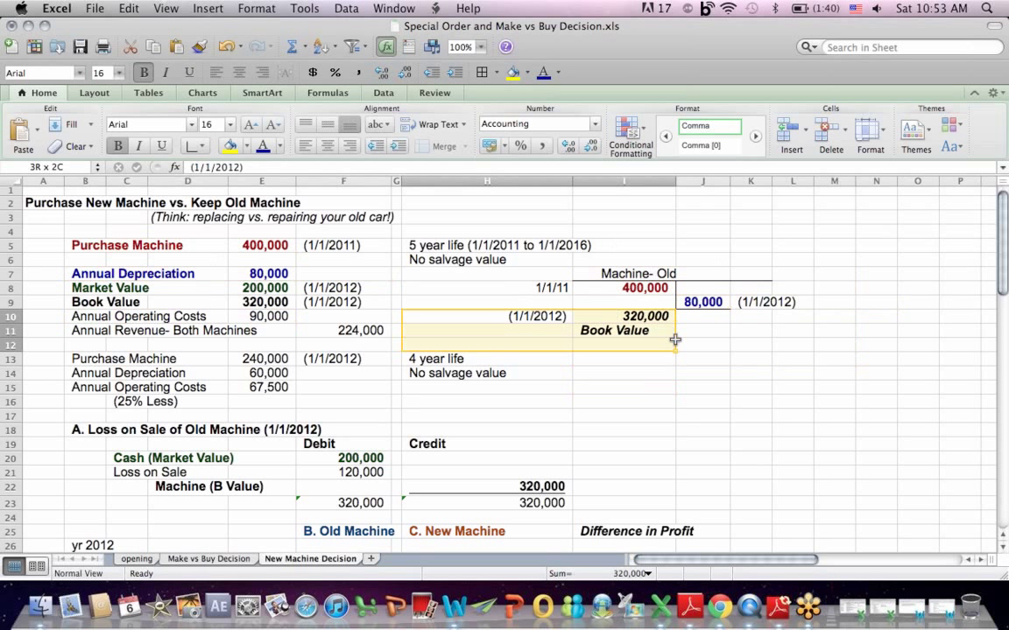
{"action": "left_click", "coordinate": [268, 301]}
{"action": "left_click", "coordinate": [567, 456]}
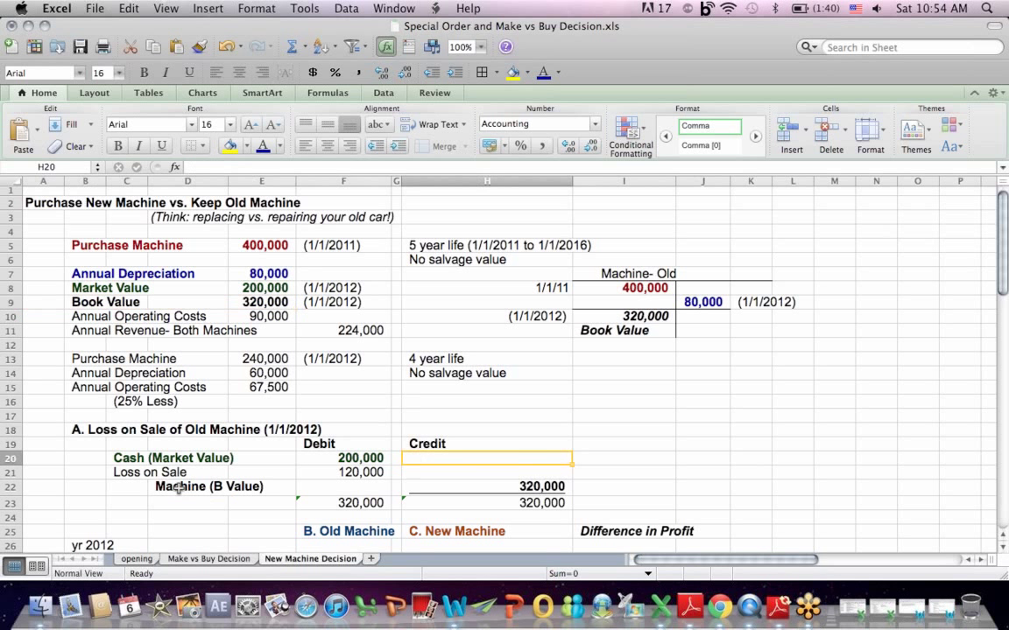
{"action": "left_click_drag", "start_coordinate": [179, 488], "coordinate": [552, 488]}
{"action": "left_click", "coordinate": [634, 289]}
{"action": "left_click", "coordinate": [710, 301]}
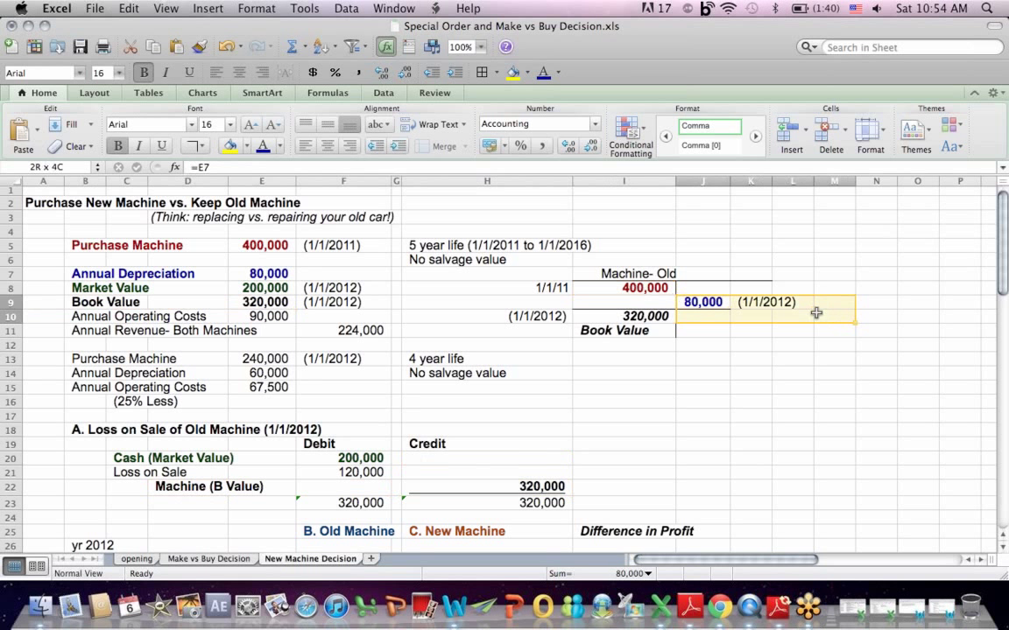
{"action": "left_click_drag", "start_coordinate": [623, 316], "coordinate": [671, 341]}
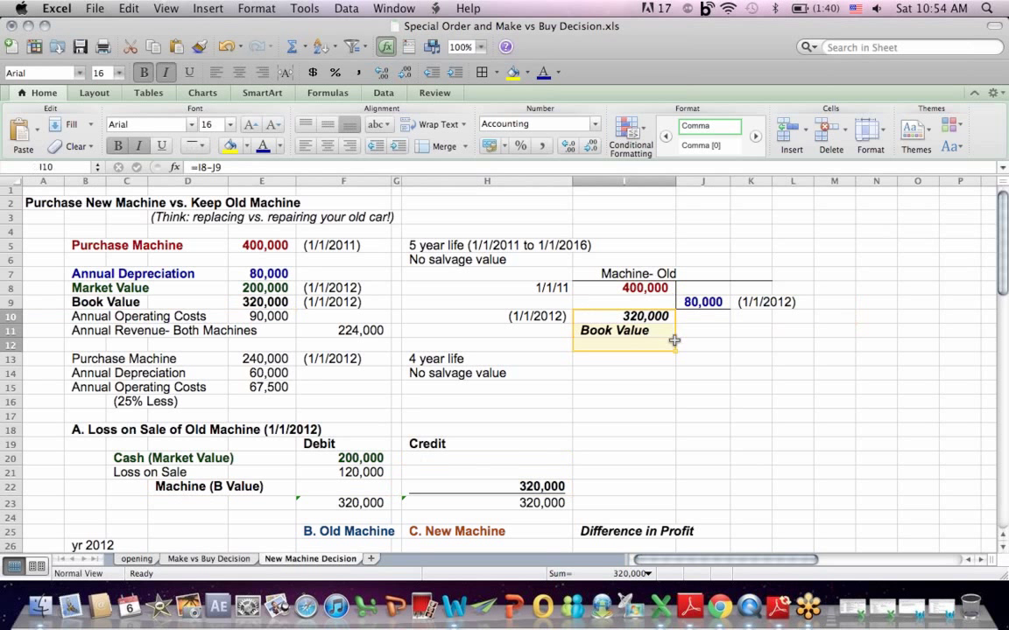
{"action": "left_click_drag", "start_coordinate": [154, 492], "coordinate": [568, 493]}
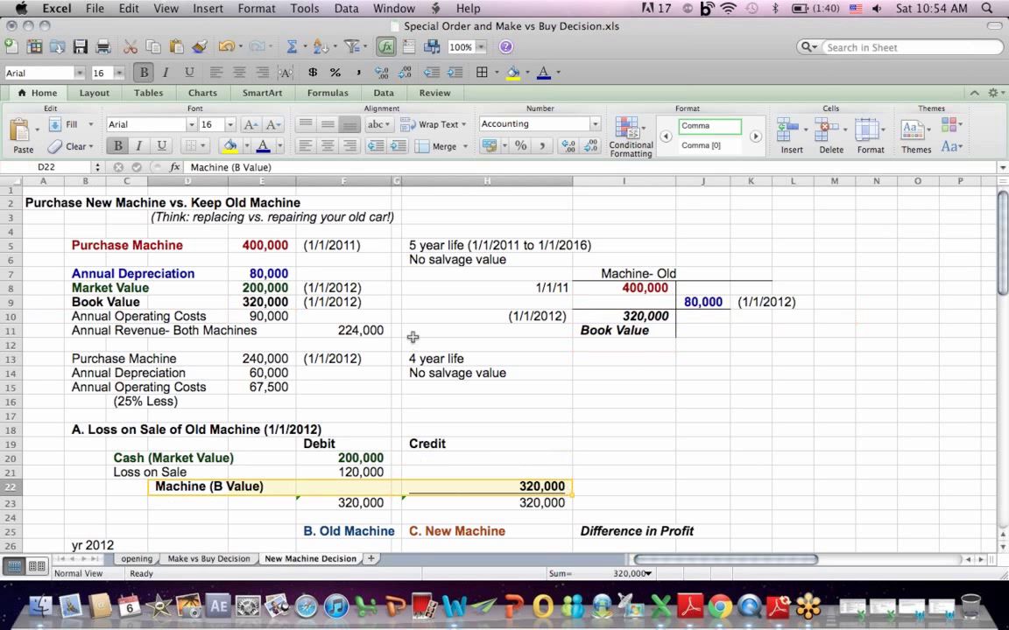
{"action": "left_click_drag", "start_coordinate": [372, 462], "coordinate": [123, 461]}
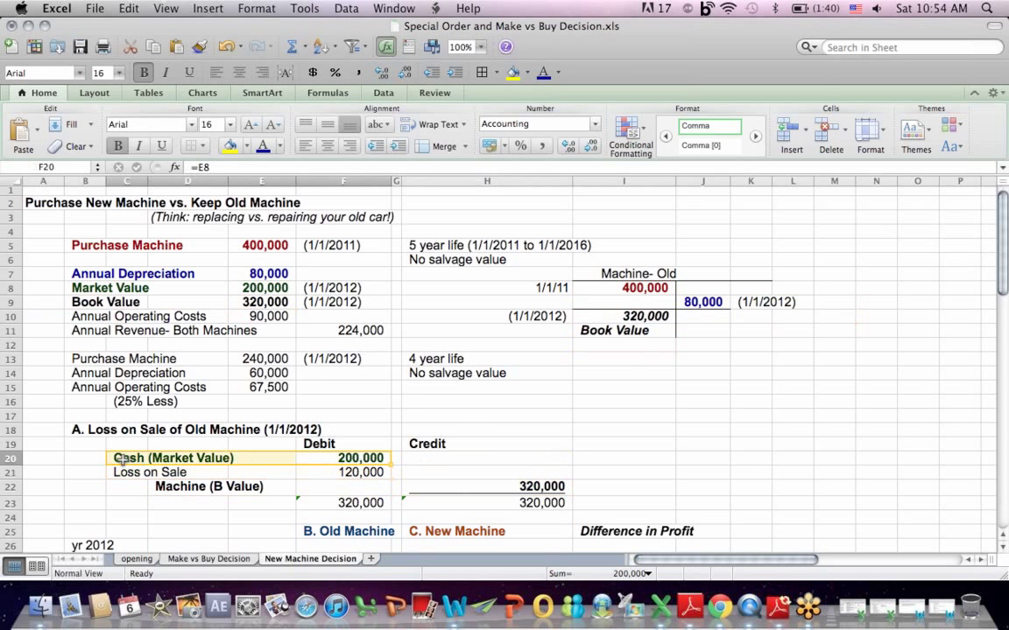
{"action": "left_click_drag", "start_coordinate": [257, 289], "coordinate": [34, 299]}
{"action": "left_click_drag", "start_coordinate": [372, 457], "coordinate": [325, 473]}
{"action": "left_click_drag", "start_coordinate": [198, 486], "coordinate": [510, 485]}
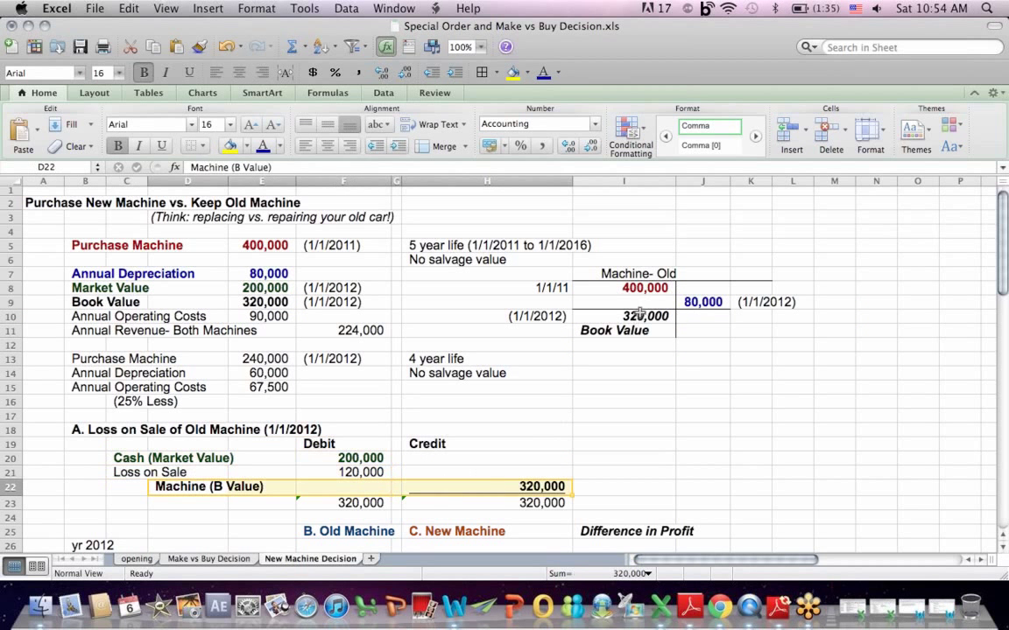
{"action": "left_click_drag", "start_coordinate": [644, 316], "coordinate": [650, 344]}
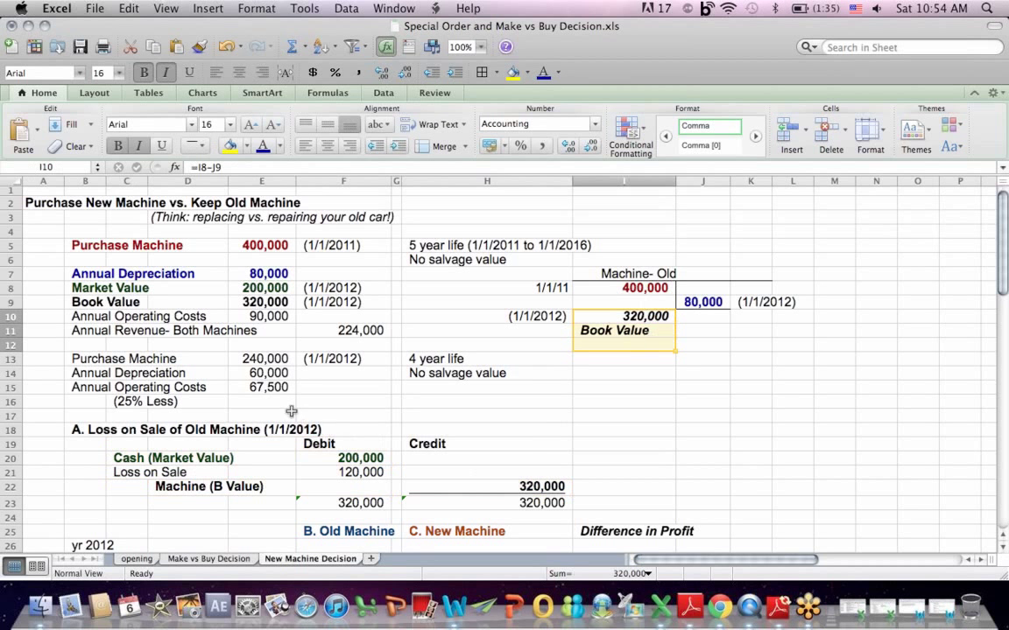
{"action": "left_click_drag", "start_coordinate": [368, 456], "coordinate": [140, 458]}
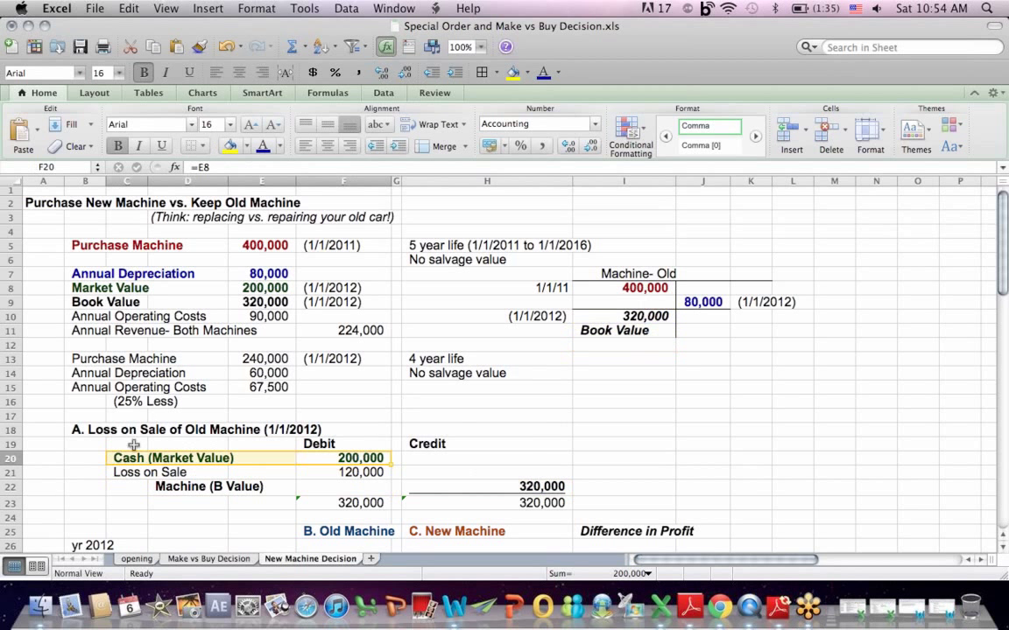
{"action": "left_click_drag", "start_coordinate": [274, 282], "coordinate": [63, 287]}
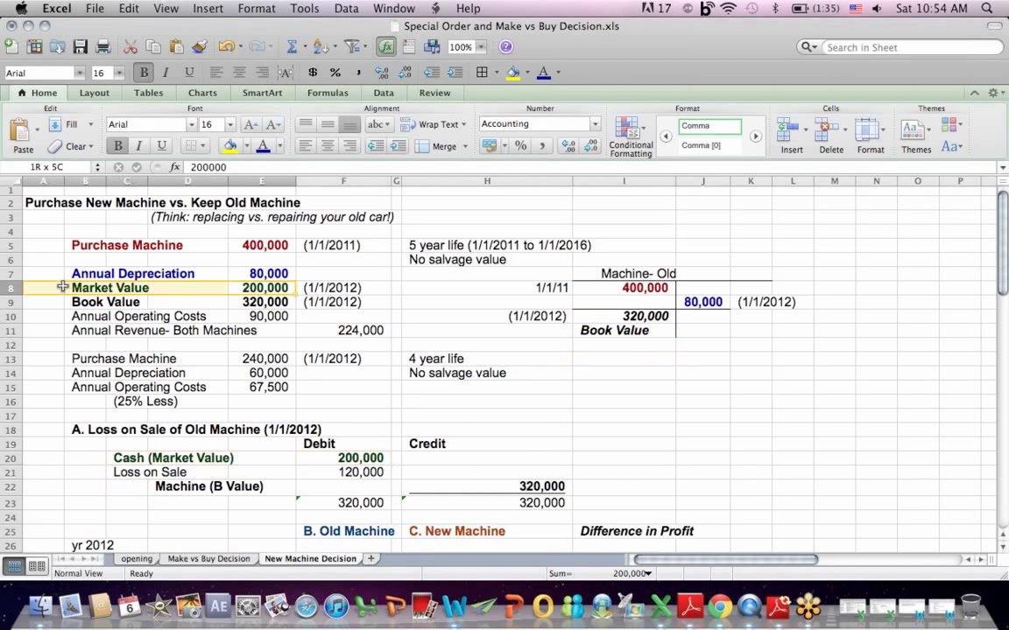
{"action": "left_click", "coordinate": [628, 472]}
{"action": "key", "text": "Return"}
{"action": "key", "text": "Return"}
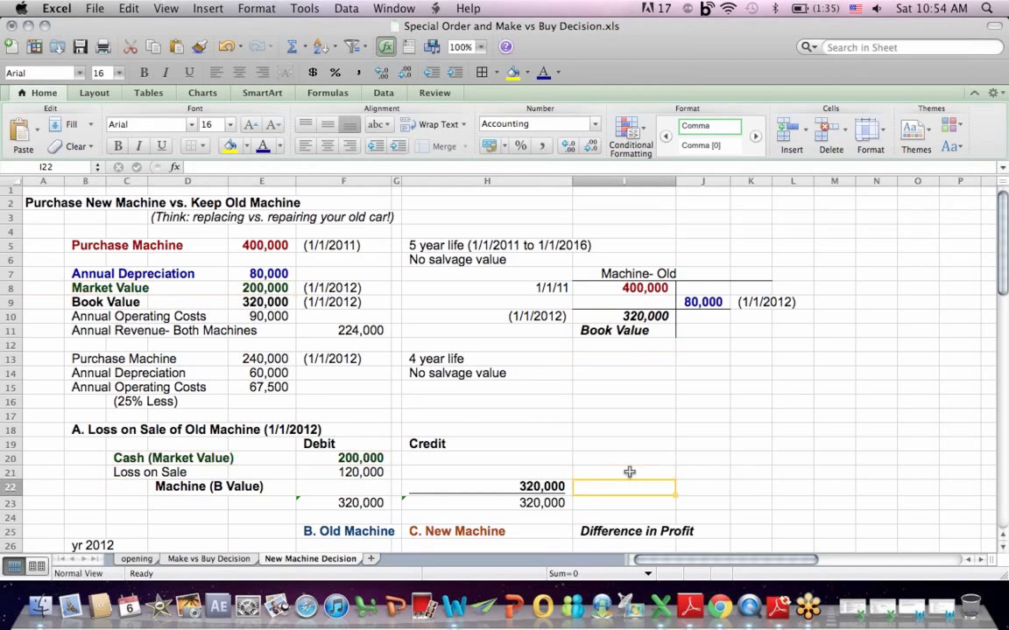
{"action": "key", "text": "Return"}
{"action": "key", "text": "Return"}
{"action": "key", "text": "Return"}
{"action": "key", "text": "Return"}
{"action": "key", "text": "Return"}
{"action": "key", "text": "Return"}
{"action": "key", "text": "Return"}
{"action": "key", "text": "Return"}
{"action": "key", "text": "Return"}
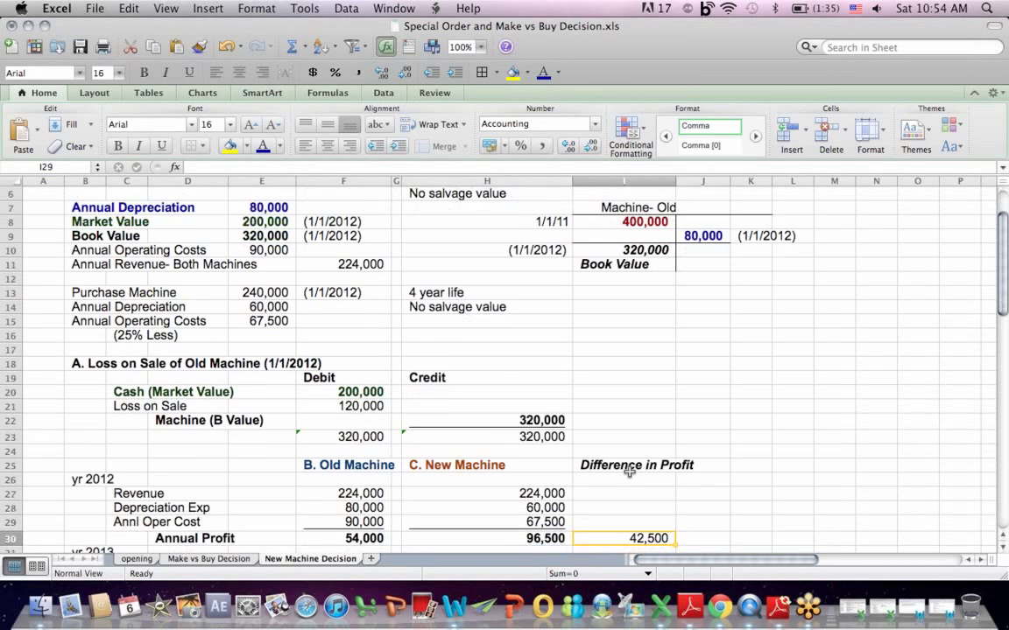
{"action": "key", "text": "Return"}
{"action": "key", "text": "Return"}
{"action": "key", "text": "Return"}
{"action": "key", "text": "Return"}
{"action": "key", "text": "Return"}
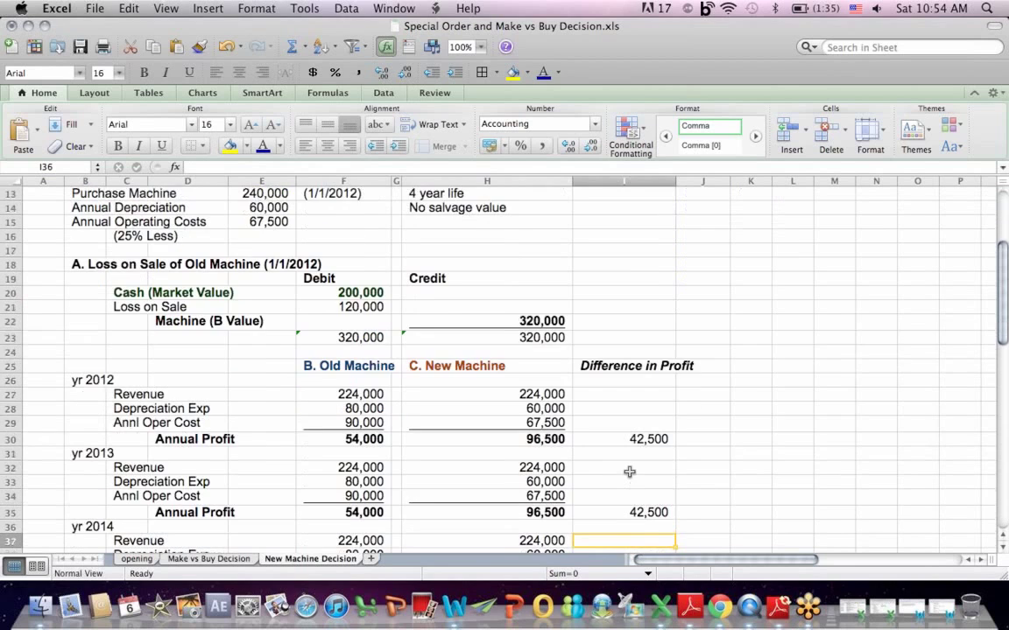
{"action": "key", "text": "Return"}
{"action": "key", "text": "Return"}
{"action": "key", "text": "Return"}
{"action": "key", "text": "Return"}
{"action": "key", "text": "Return"}
{"action": "key", "text": "Return"}
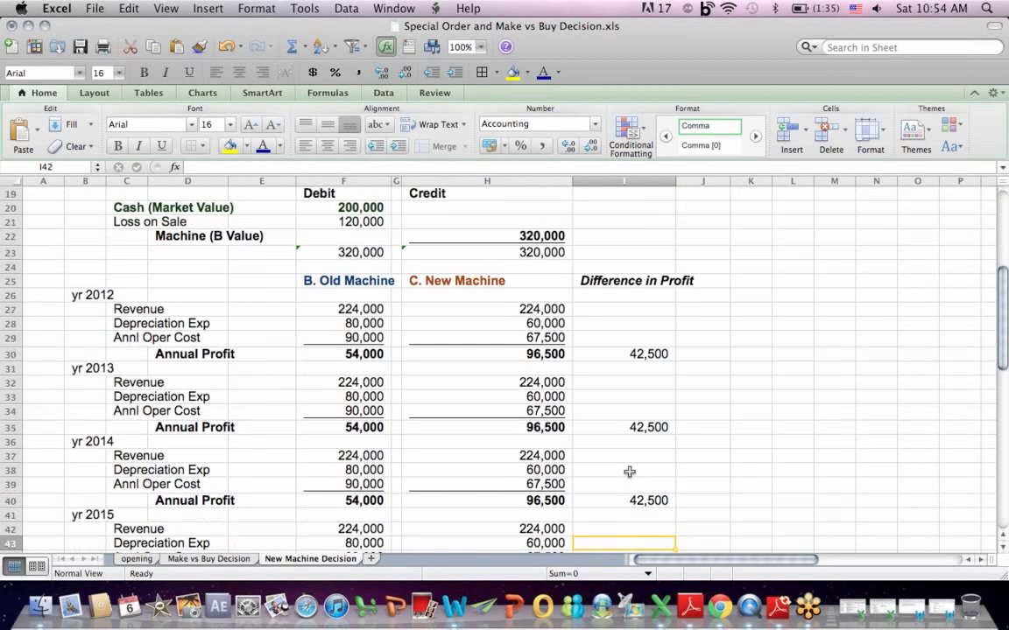
{"action": "key", "text": "Down"}
{"action": "key", "text": "Down"}
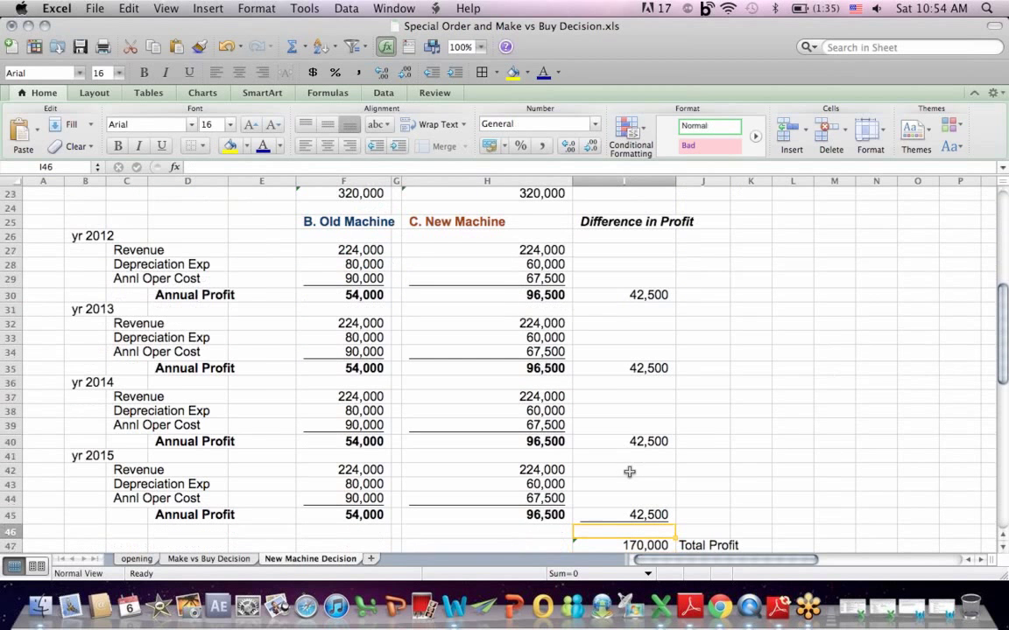
{"action": "left_click_drag", "start_coordinate": [331, 220], "coordinate": [519, 236]}
{"action": "left_click", "coordinate": [625, 225]}
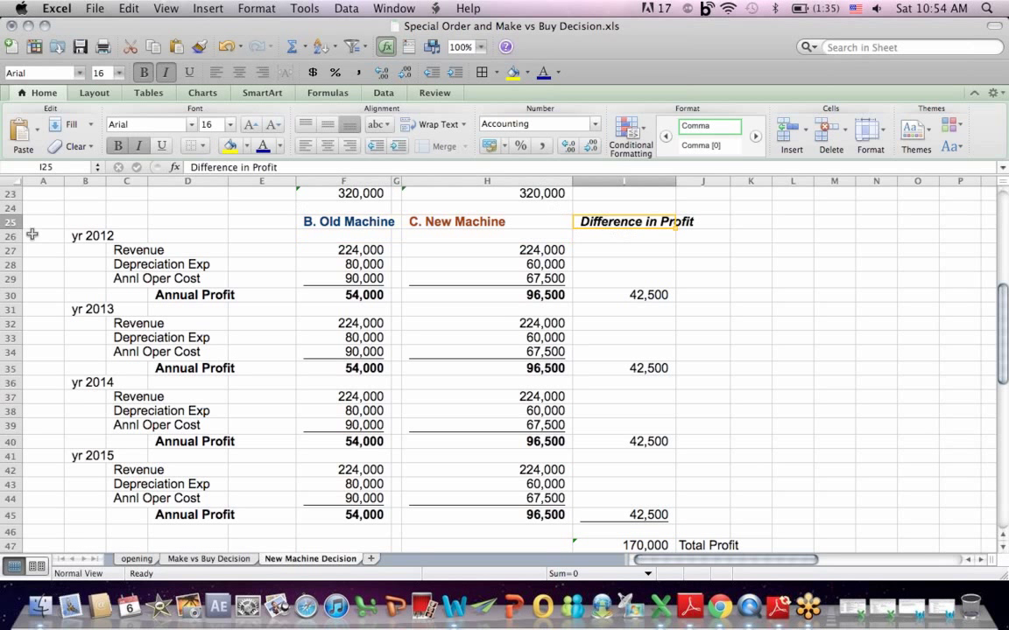
{"action": "left_click_drag", "start_coordinate": [150, 249], "coordinate": [487, 235]}
{"action": "left_click_drag", "start_coordinate": [113, 323], "coordinate": [525, 322]}
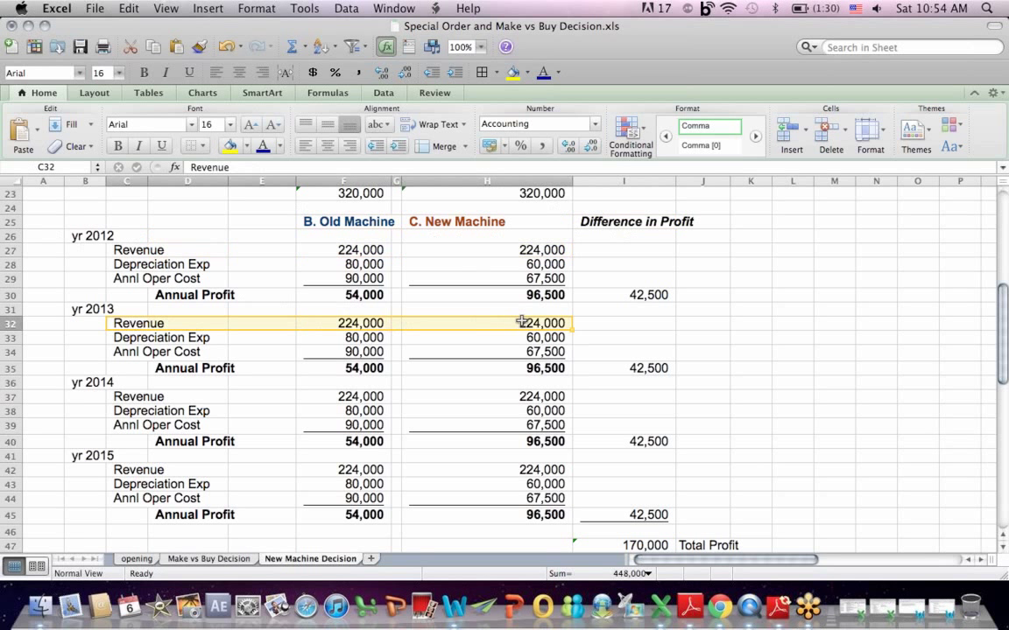
{"action": "left_click", "coordinate": [442, 295]}
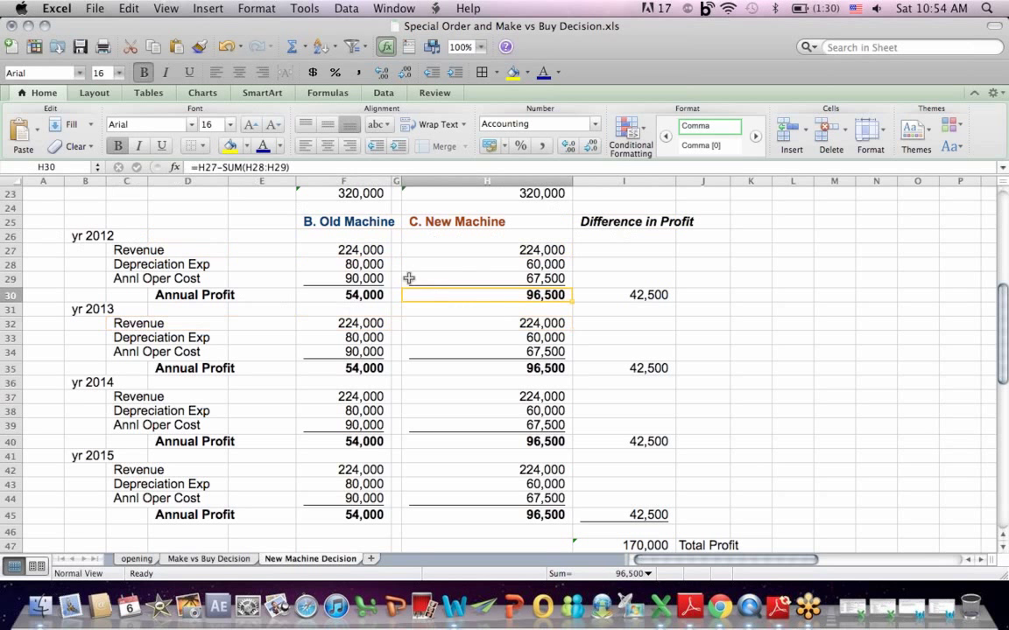
{"action": "left_click", "coordinate": [347, 263]}
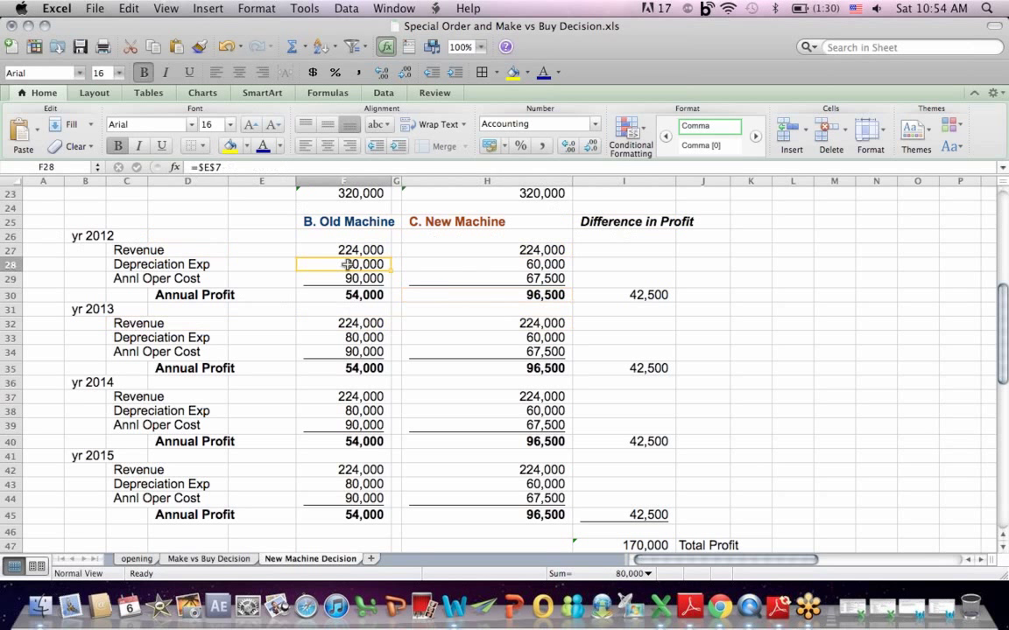
{"action": "left_click", "coordinate": [518, 264]}
{"action": "left_click", "coordinate": [350, 337]}
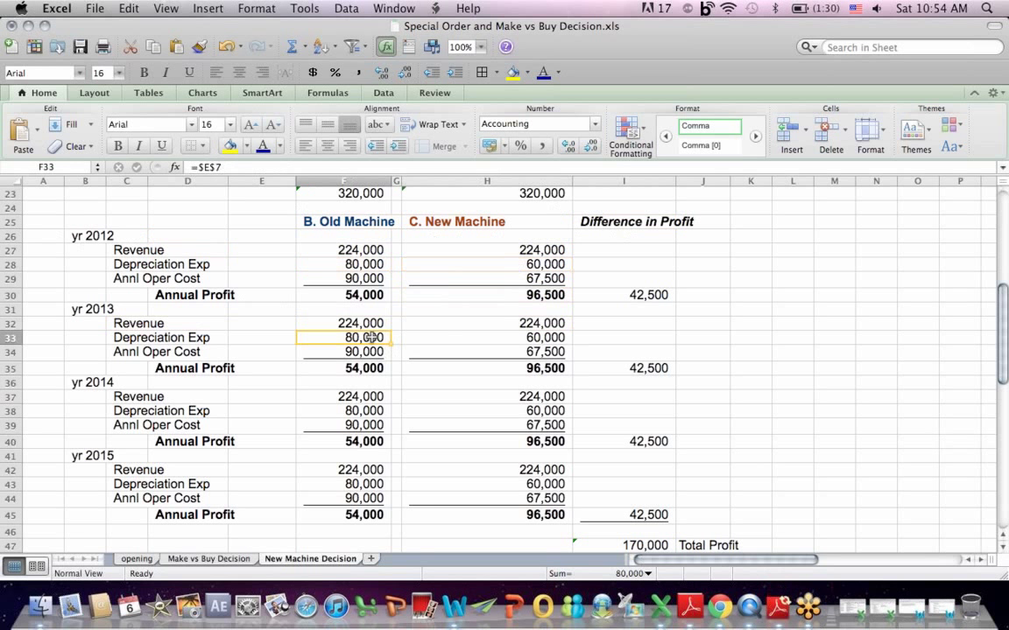
{"action": "left_click", "coordinate": [502, 346]}
{"action": "left_click", "coordinate": [504, 334]}
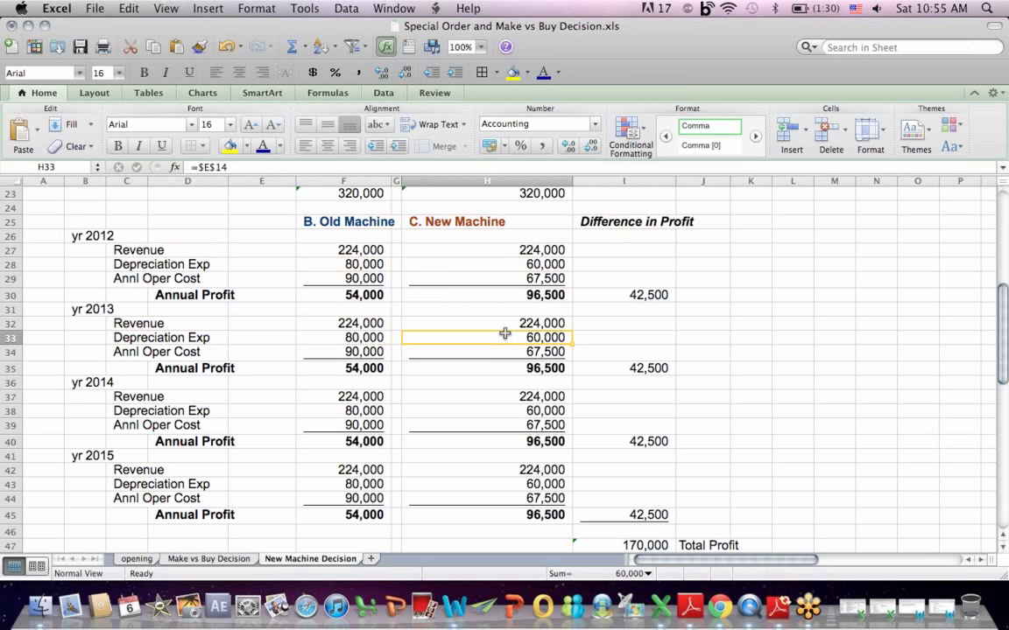
{"action": "left_click", "coordinate": [478, 233]}
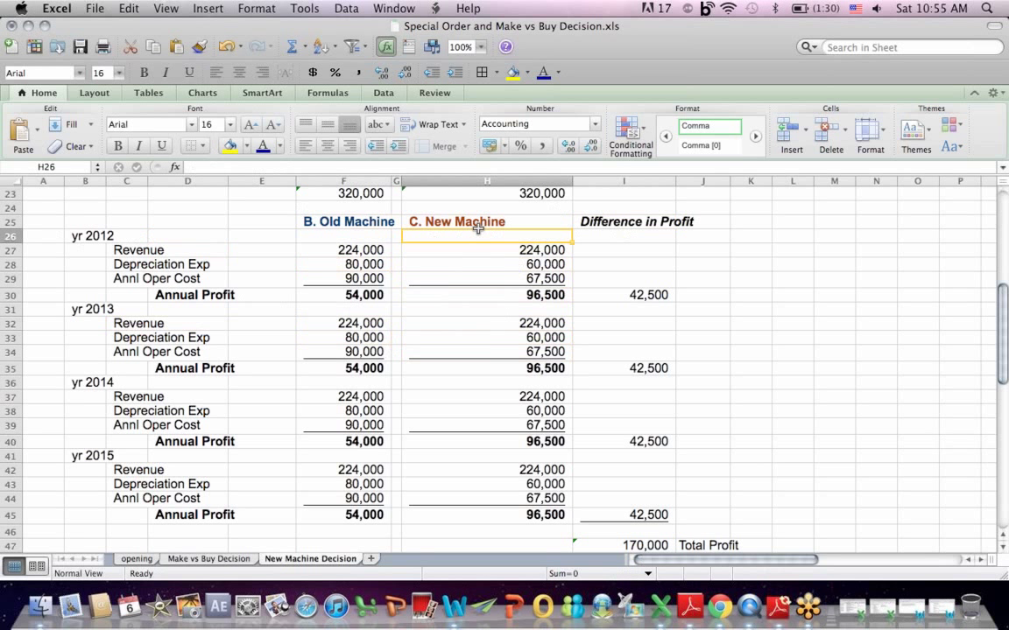
{"action": "left_click", "coordinate": [428, 220]}
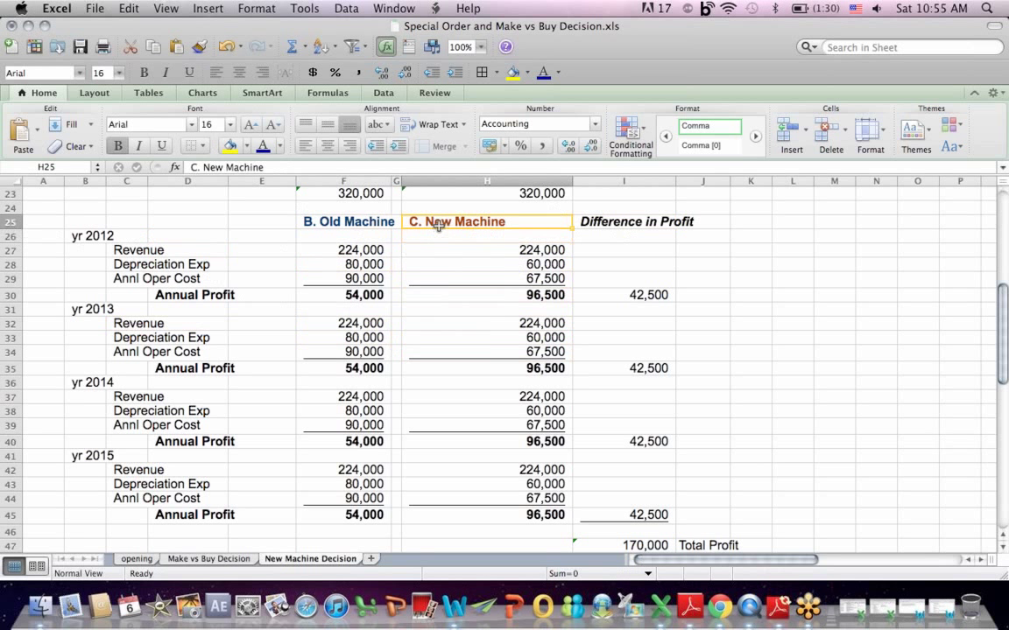
{"action": "left_click", "coordinate": [499, 278]}
{"action": "left_click", "coordinate": [351, 278]}
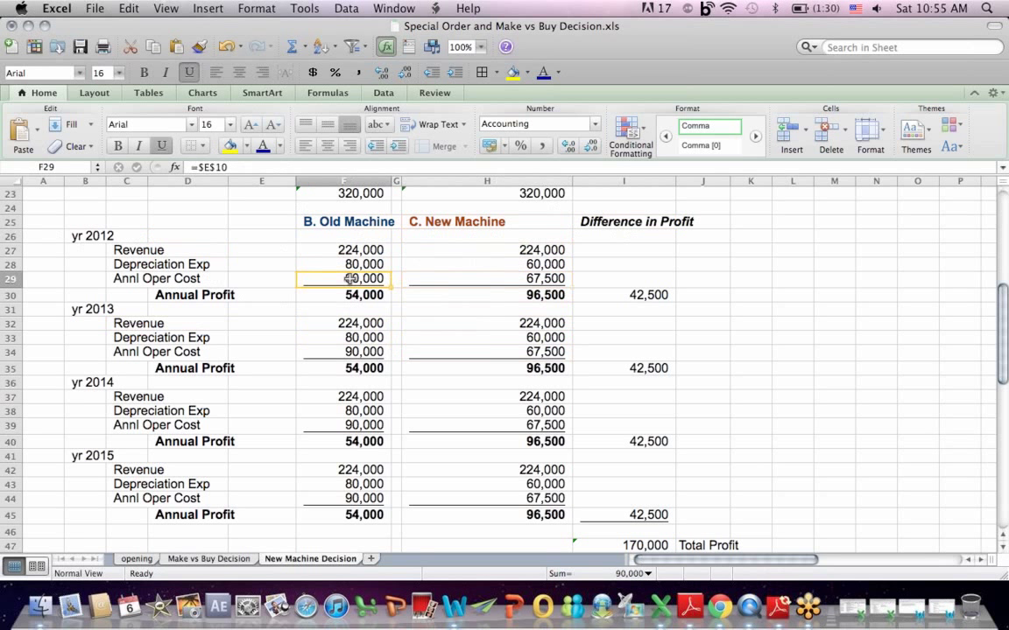
{"action": "left_click", "coordinate": [488, 275]}
{"action": "left_click", "coordinate": [364, 278]}
{"action": "left_click", "coordinate": [474, 223]}
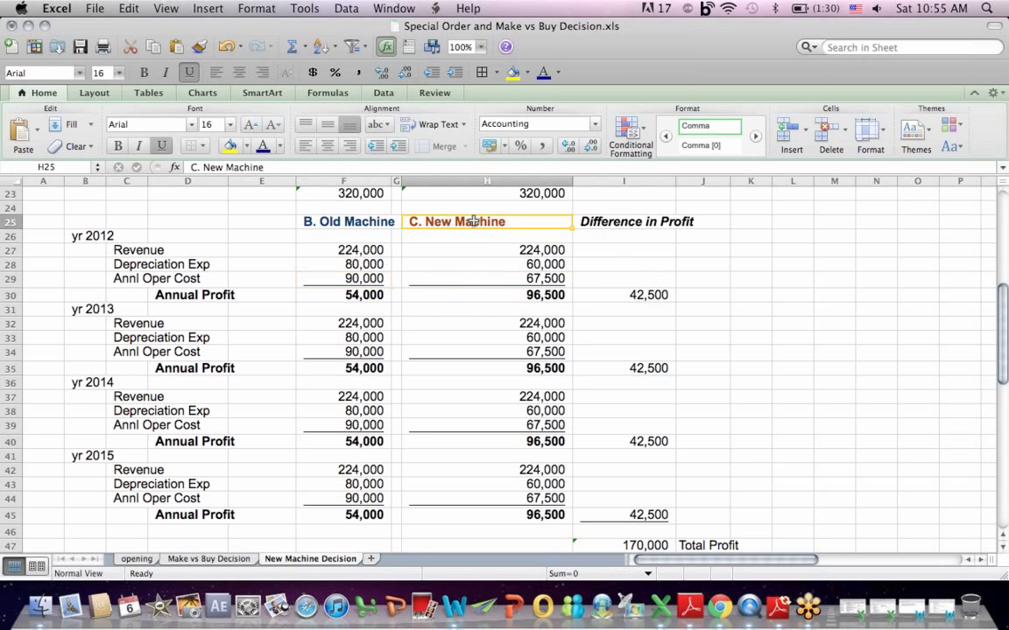
{"action": "left_click", "coordinate": [503, 297]}
{"action": "left_click", "coordinate": [332, 294]}
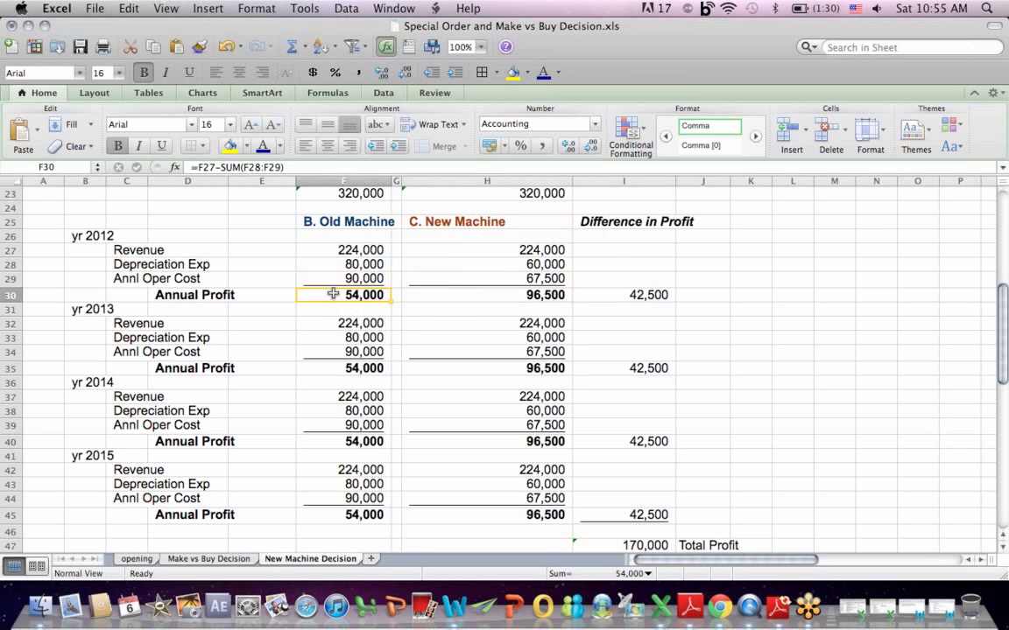
{"action": "left_click", "coordinate": [504, 366]}
{"action": "left_click", "coordinate": [350, 366]}
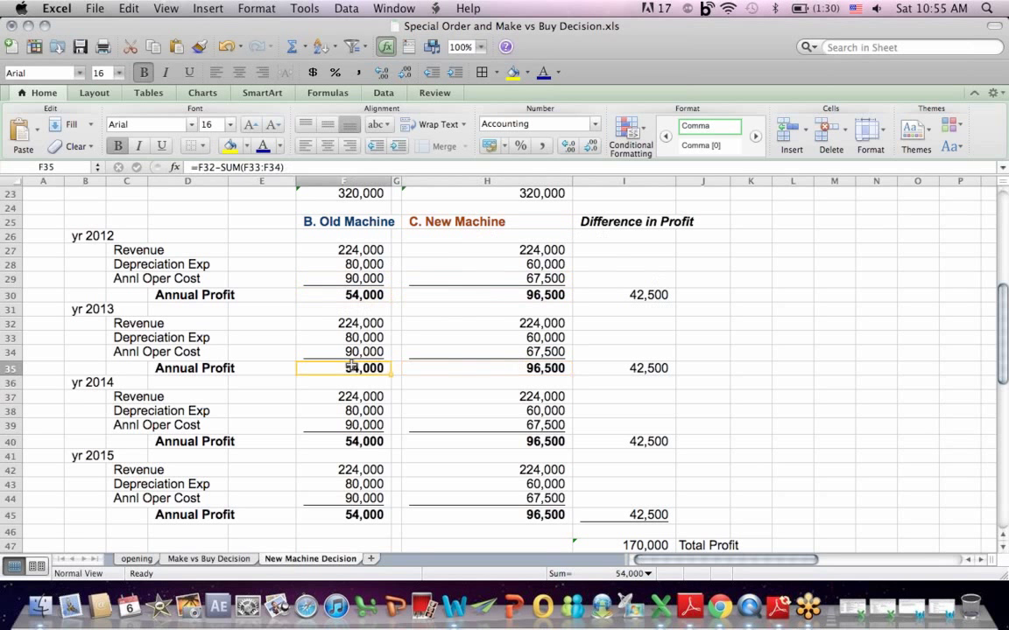
{"action": "left_click_drag", "start_coordinate": [657, 298], "coordinate": [753, 545]}
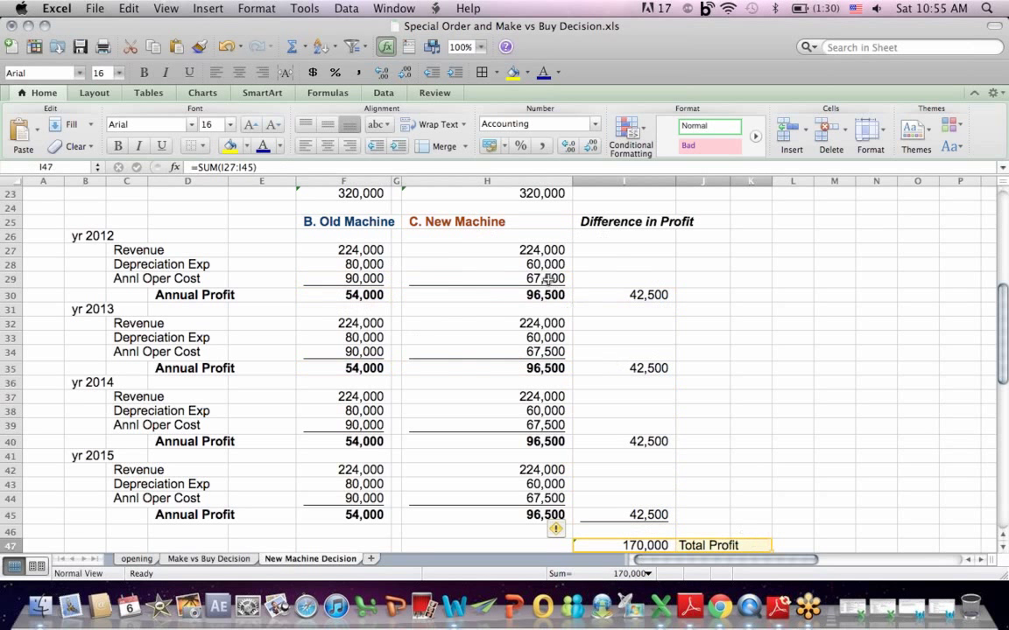
{"action": "left_click", "coordinate": [512, 222]}
{"action": "left_click_drag", "start_coordinate": [92, 232], "coordinate": [109, 513]}
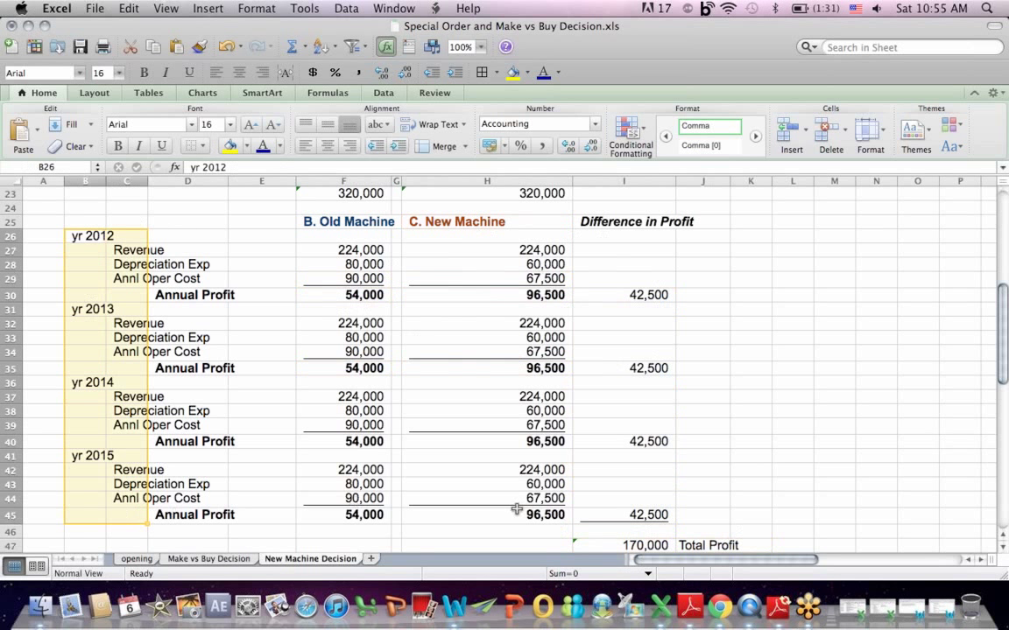
{"action": "left_click_drag", "start_coordinate": [632, 541], "coordinate": [764, 544]}
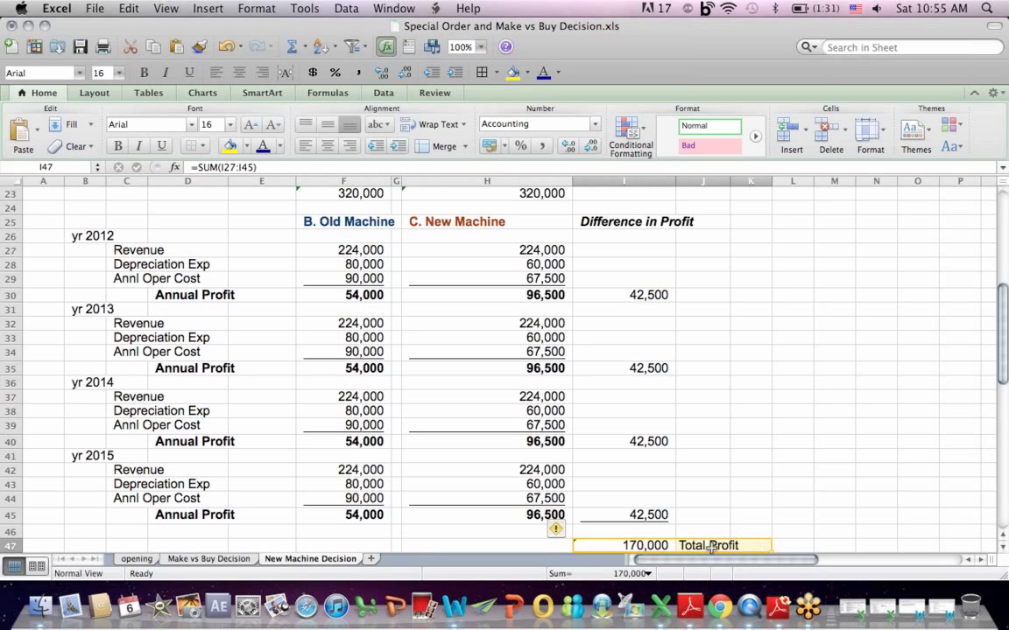
Step: In Chrome, scroll the stltest.net live chats page and open the Cost Accounting for Dummies book page
{"action": "left_click", "coordinate": [720, 610]}
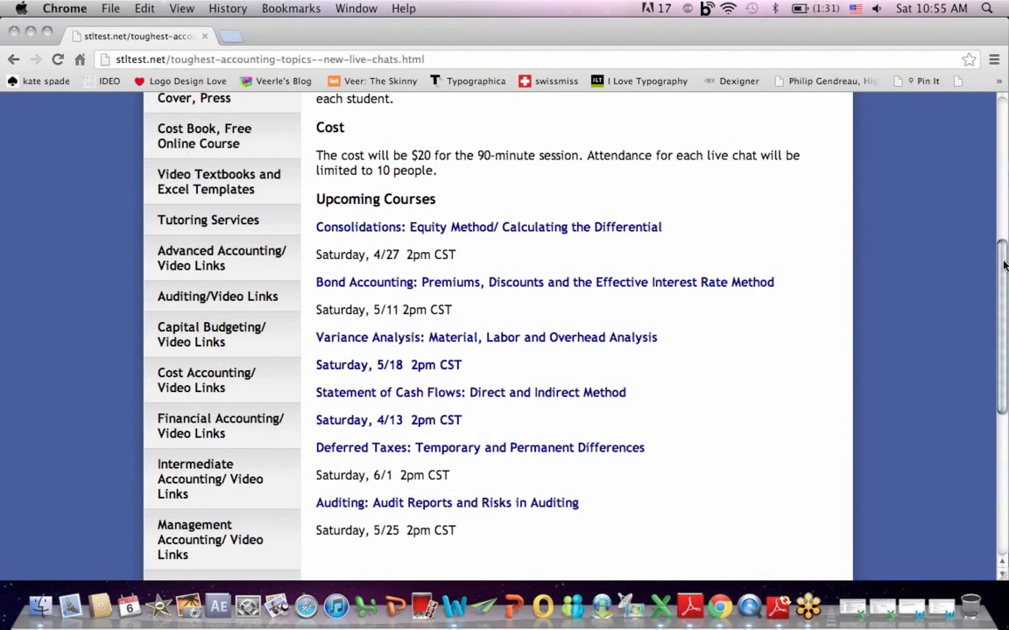
{"action": "left_click_drag", "start_coordinate": [1005, 265], "coordinate": [1005, 105]}
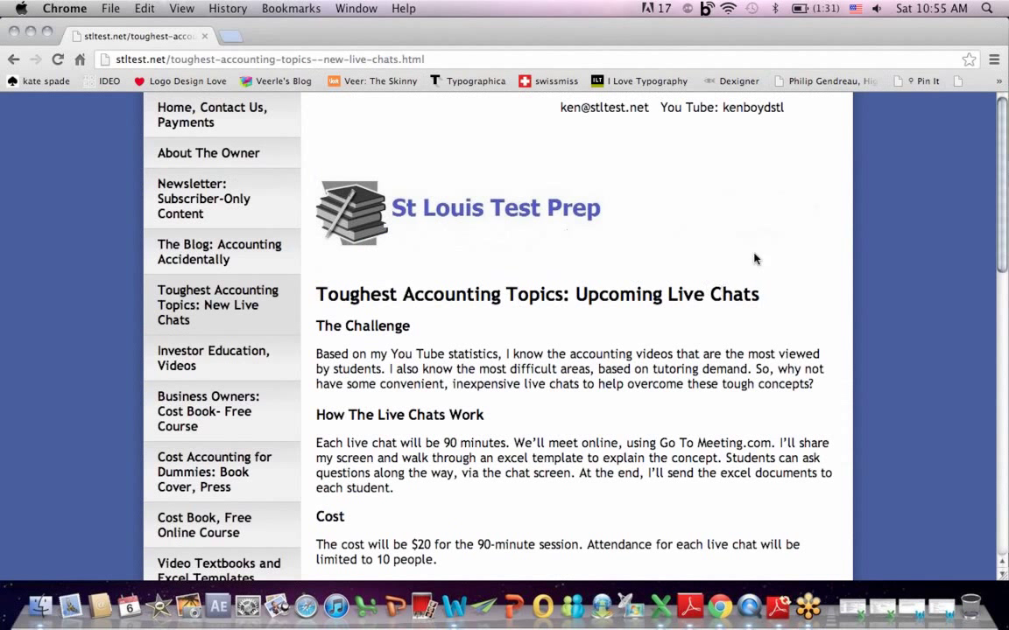
{"action": "left_click_drag", "start_coordinate": [1004, 109], "coordinate": [987, 257]}
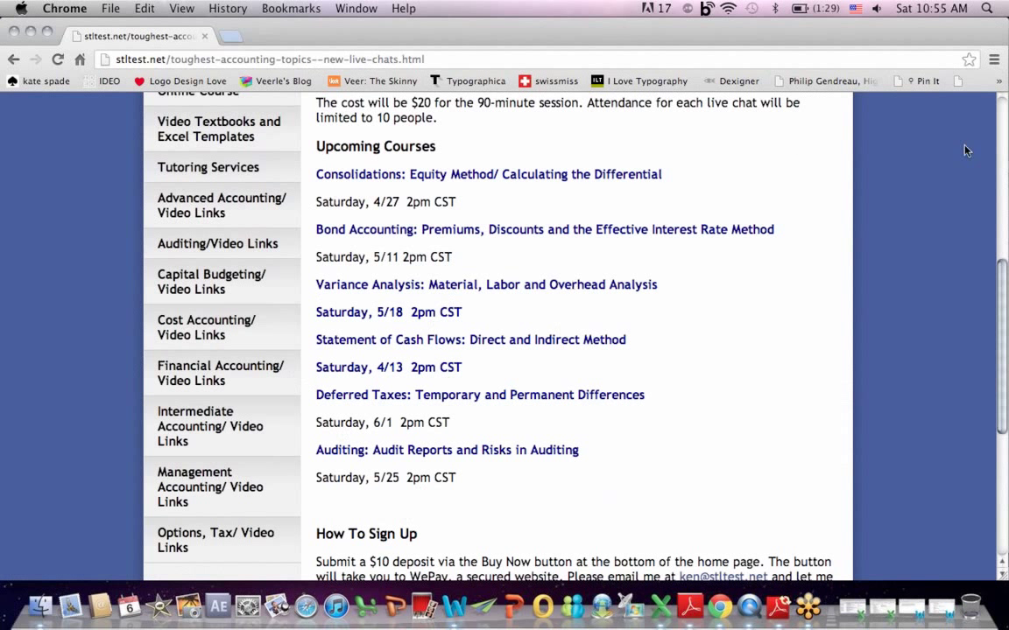
{"action": "left_click_drag", "start_coordinate": [1004, 270], "coordinate": [901, 101]}
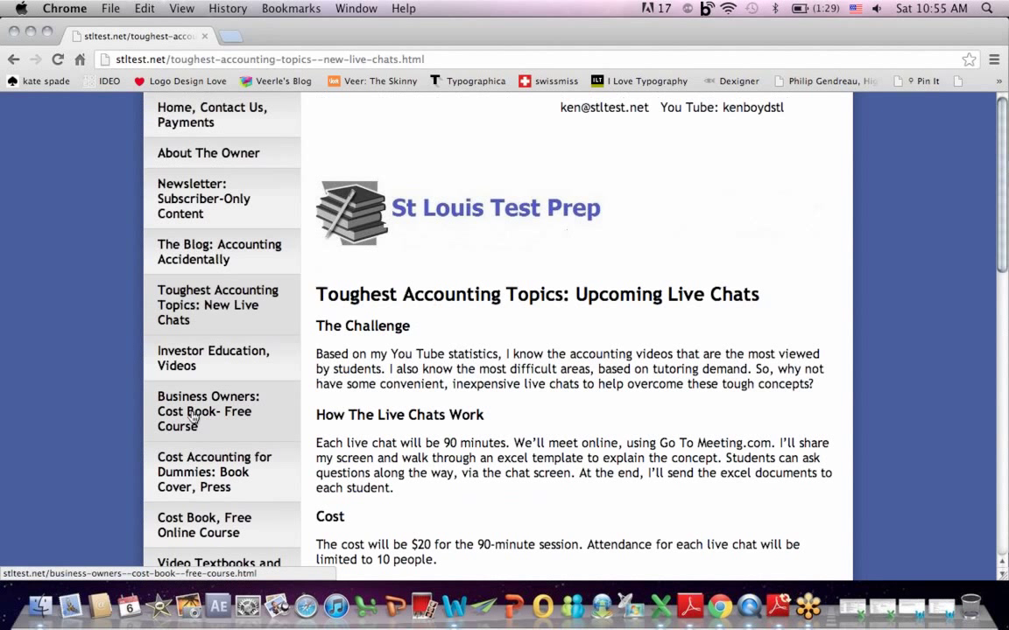
{"action": "left_click", "coordinate": [187, 473]}
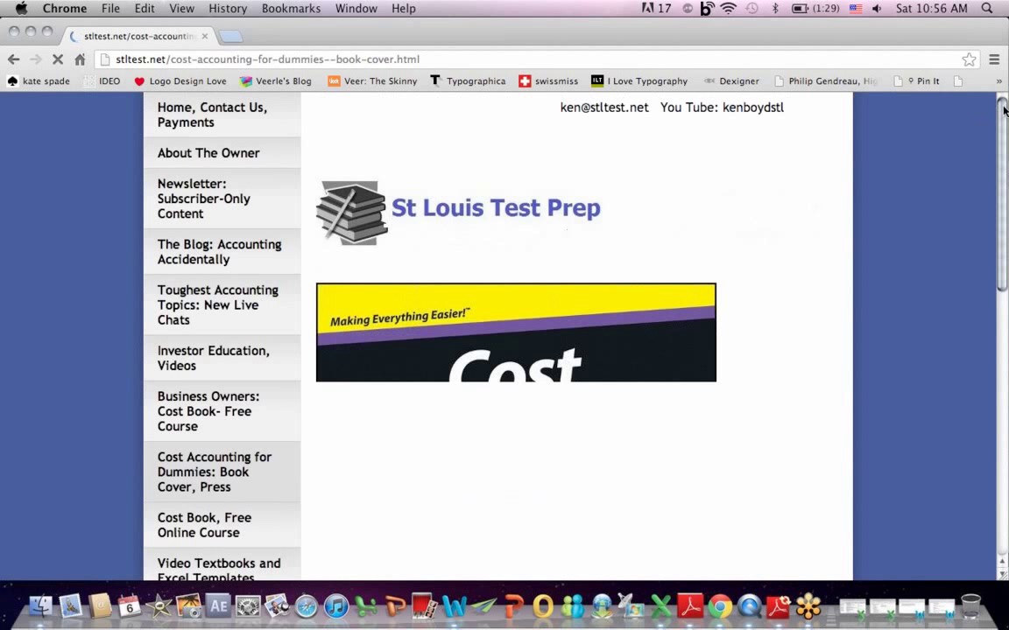
{"action": "left_click_drag", "start_coordinate": [1005, 110], "coordinate": [1006, 201]}
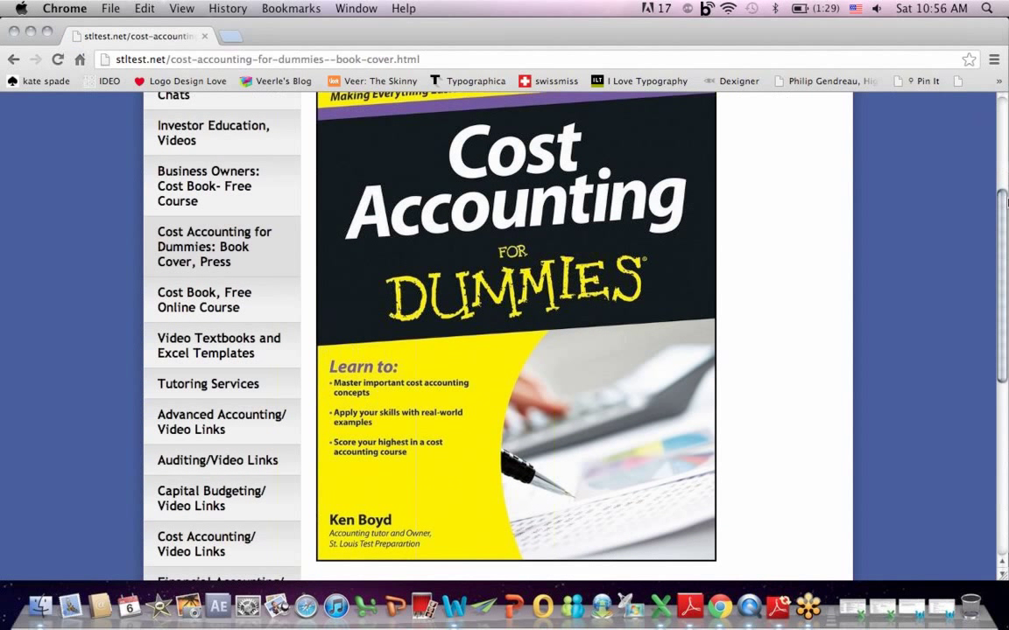